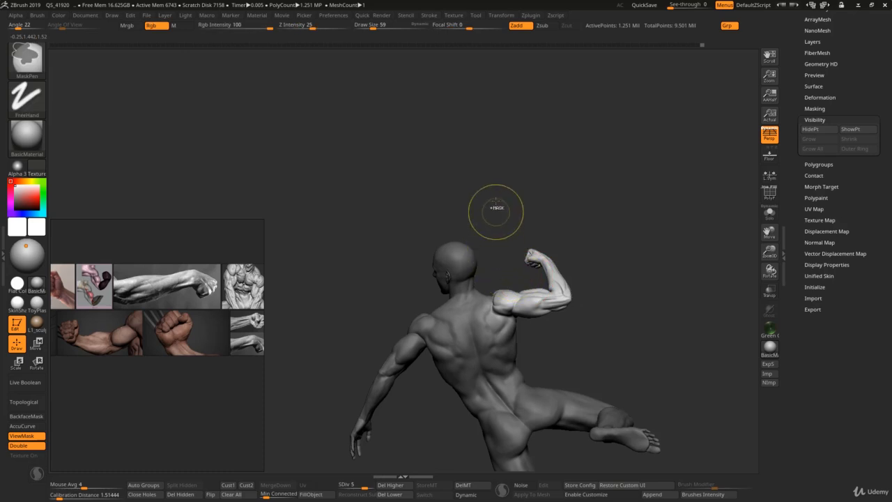
Frame the whole figure and lower it to subdivision level 1.
left_click_drag(472, 248, 468, 245, "ctrl")
mouse_move(418, 264)
left_mouse_down()
mouse_move(525, 257)
mouse_move(564, 311)
mouse_move(522, 245)
mouse_move(538, 247)
left_mouse_up()
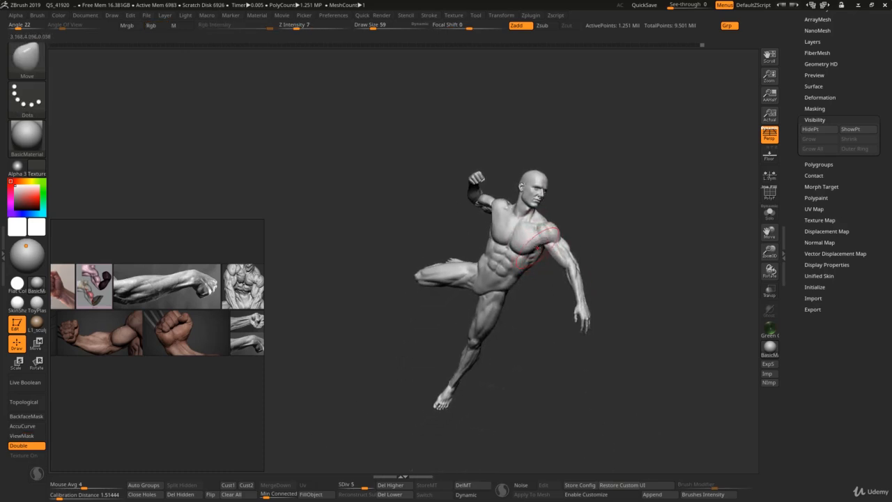
mouse_move(486, 327)
left_mouse_down()
mouse_move(484, 337)
mouse_move(492, 321)
mouse_move(446, 362)
mouse_move(534, 325)
mouse_move(488, 321)
mouse_move(565, 333)
mouse_move(482, 327)
left_mouse_up()
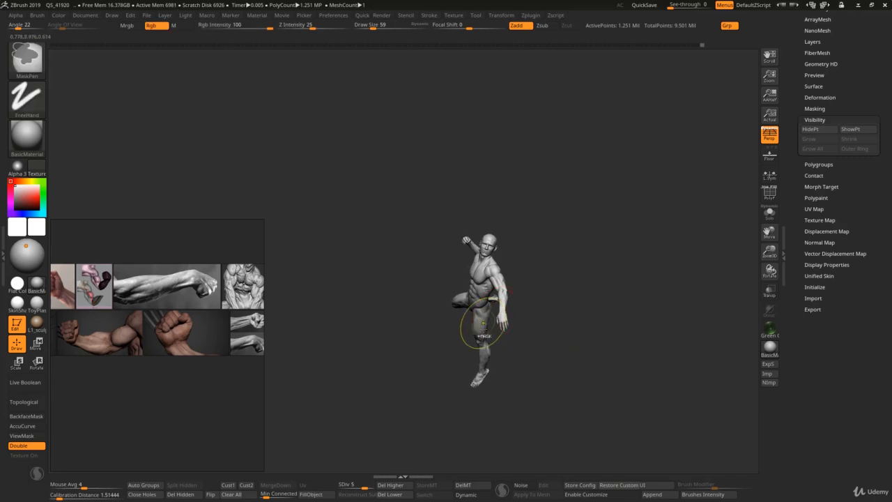
key("f")
key("shift+d")
key("shift+d")
key("shift+d")
key("shift+d")
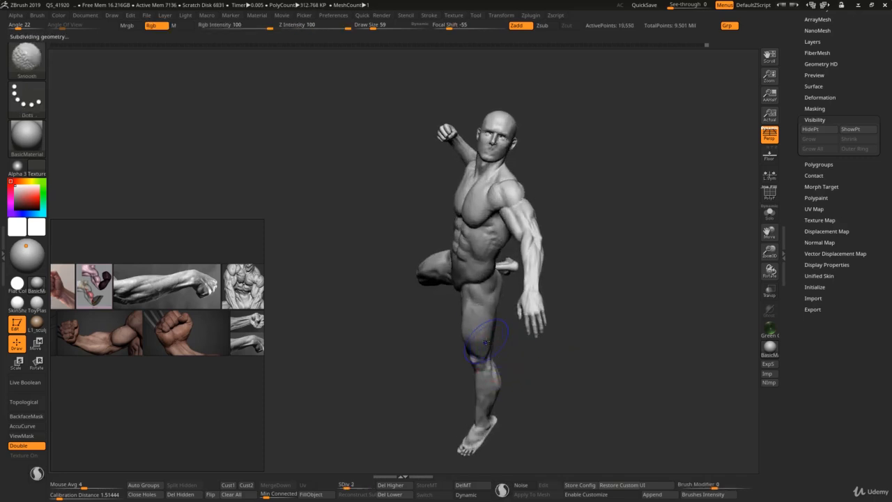
Lasso-mask the standing leg and invert the mask so only that leg can be posed.
right_click_drag(478, 322, 496, 291)
key("w")
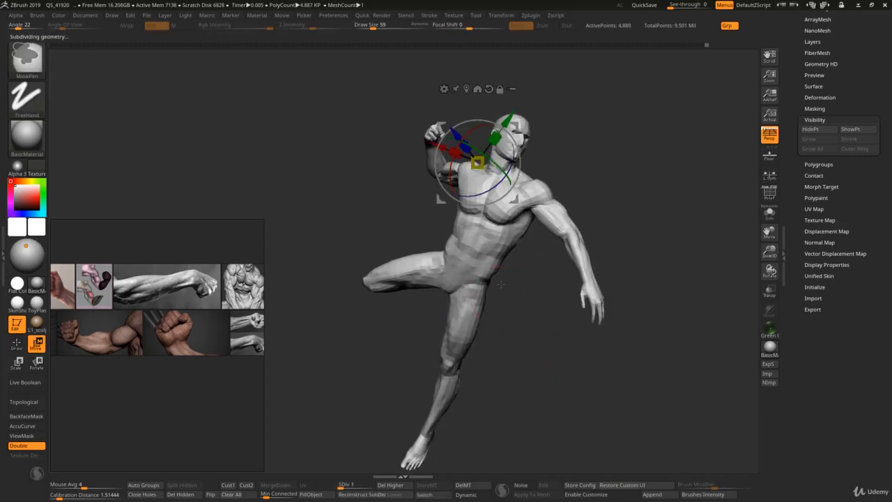
key("ctrl")
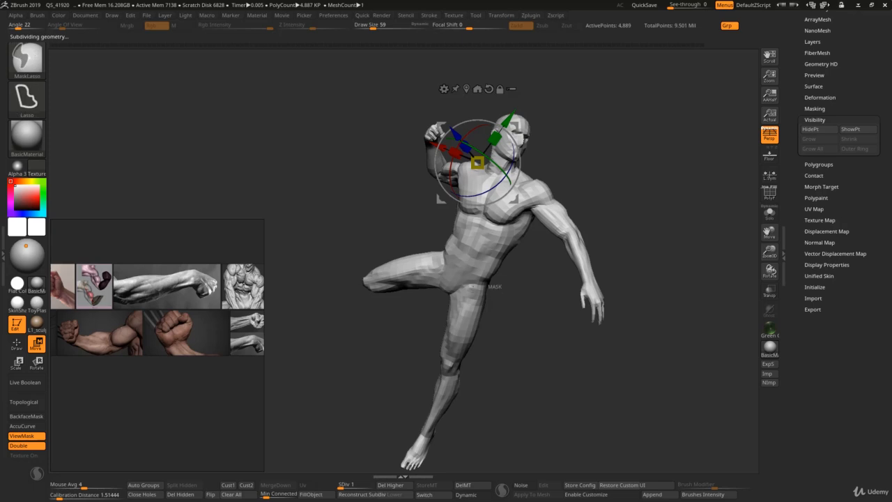
mouse_move(444, 308)
left_mouse_down("ctrl")
mouse_move(471, 418)
mouse_move(407, 466)
left_mouse_up("ctrl")
left_click(520, 295, "ctrl")
mouse_move(592, 299)
right_mouse_down()
mouse_move(532, 313)
mouse_move(525, 324)
right_mouse_up()
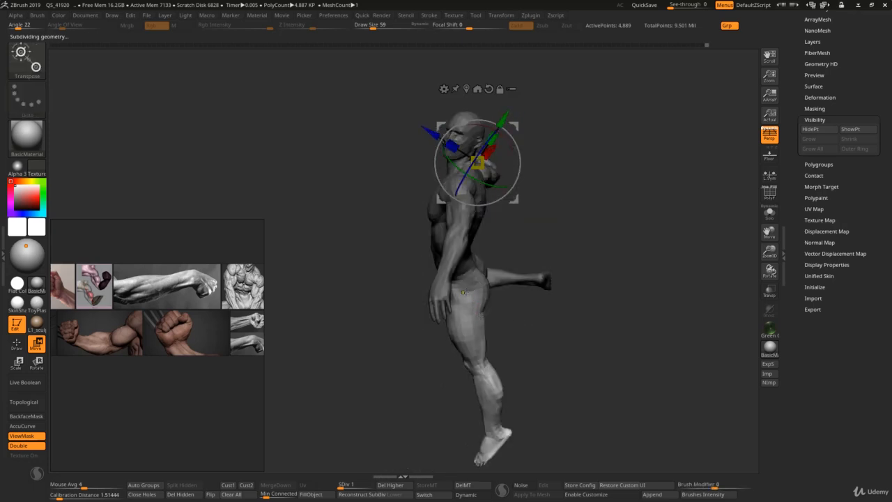
Place the transform gizmo at the standing leg's hip joint and rotate the leg into a new pose.
left_click(464, 292, "alt")
right_click_drag(465, 293, 553, 291)
left_click_drag(553, 291, 520, 285, "alt")
mouse_move(536, 283)
right_mouse_down()
mouse_move(499, 265)
mouse_move(535, 281)
right_mouse_up()
left_click_drag(517, 267, 511, 258, "alt")
right_click_drag(511, 258, 481, 263)
left_click_drag(474, 248, 491, 249)
mouse_move(443, 334)
right_mouse_down()
mouse_move(534, 376)
mouse_move(547, 396)
mouse_move(534, 322)
right_mouse_up()
Extend the mask over the standing leg's thigh, leaving only the lower leg free.
key("q")
key("w")
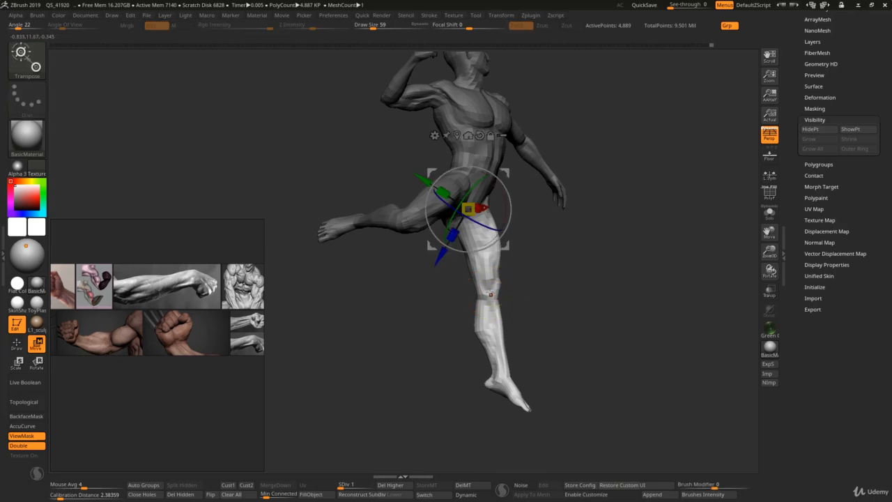
left_click_drag(489, 292, 492, 311, "ctrl")
mouse_move(533, 274)
right_mouse_down()
mouse_move(466, 277)
mouse_move(532, 278)
right_mouse_up()
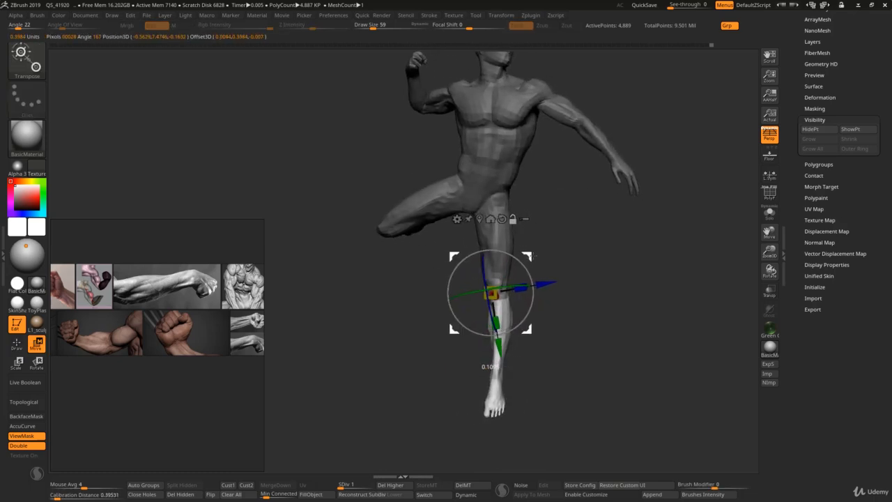
Align the gizmo with the knee and rotate the lower leg backward to bend the knee.
left_click_drag(489, 293, 527, 264, "alt")
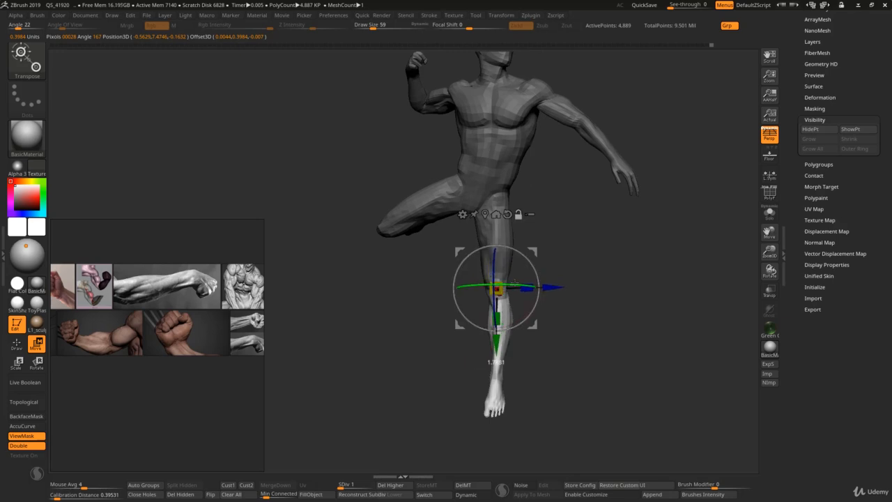
mouse_move(526, 262)
right_mouse_down()
mouse_move(425, 264)
mouse_move(523, 264)
right_mouse_up()
left_click_drag(498, 266, 496, 288)
right_click_drag(496, 288, 404, 290)
left_click_drag(543, 292, 545, 301)
right_click_drag(546, 303, 535, 231, "alt")
mouse_move(535, 230)
left_mouse_down("alt")
mouse_move(552, 234)
mouse_move(511, 222)
left_mouse_up("alt")
Adjust the back of the bent knee with the Move brush at draw size 108, inverting the mask between thigh and lower leg.
key("q")
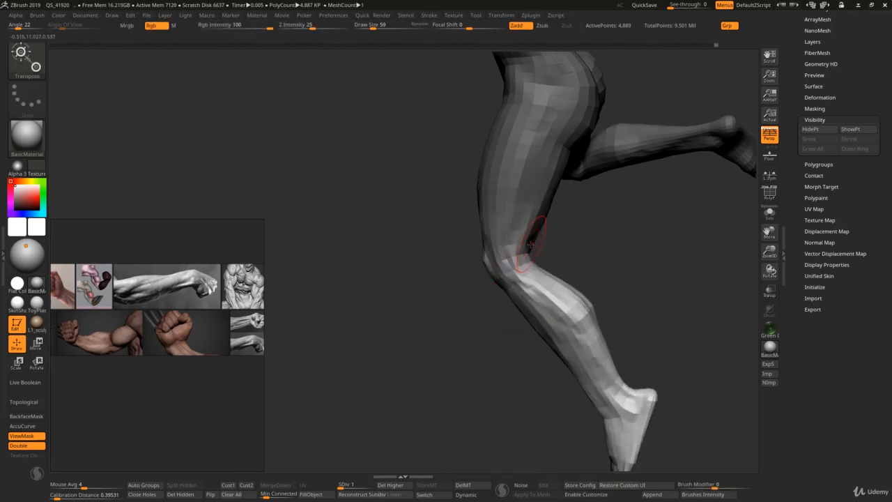
key("s")
left_click_drag(531, 252, 538, 253)
left_click(554, 259, "ctrl")
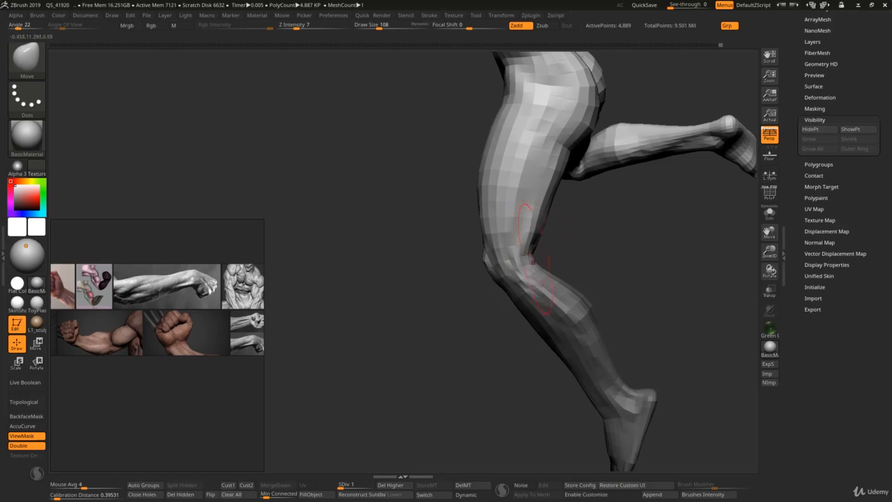
left_click(548, 259, "ctrl")
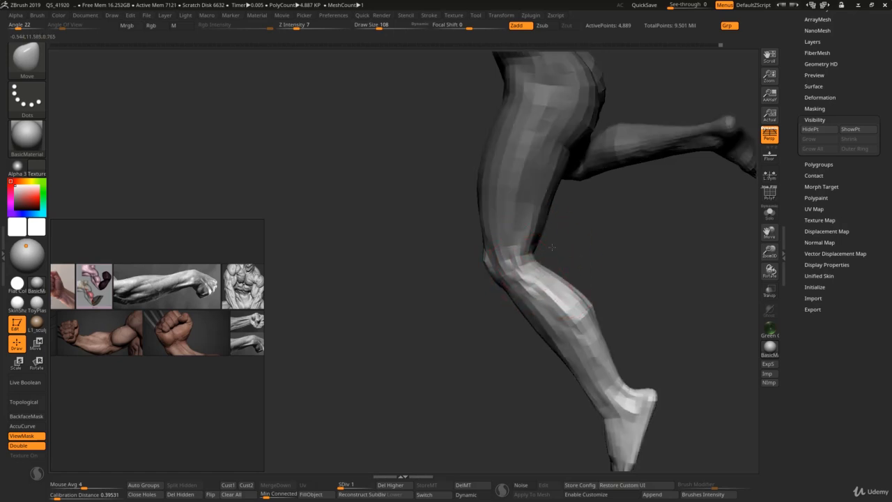
right_click_drag(551, 262, 594, 274, "ctrl")
mouse_move(554, 240)
right_mouse_down()
mouse_move(575, 285)
mouse_move(468, 281)
right_mouse_up()
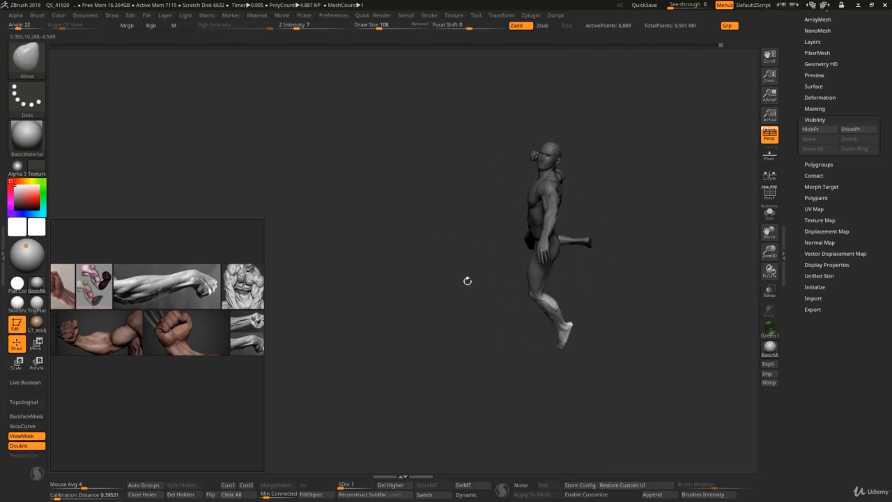
Clear the mask and raise the model to subdivision level 2.
key("ctrl")
mouse_move(535, 292)
right_mouse_down()
mouse_move(552, 303)
mouse_move(522, 284)
mouse_move(580, 320)
mouse_move(580, 305)
mouse_move(591, 309)
mouse_move(556, 305)
mouse_move(551, 290)
right_mouse_up()
key("ctrl+h")
key("d")
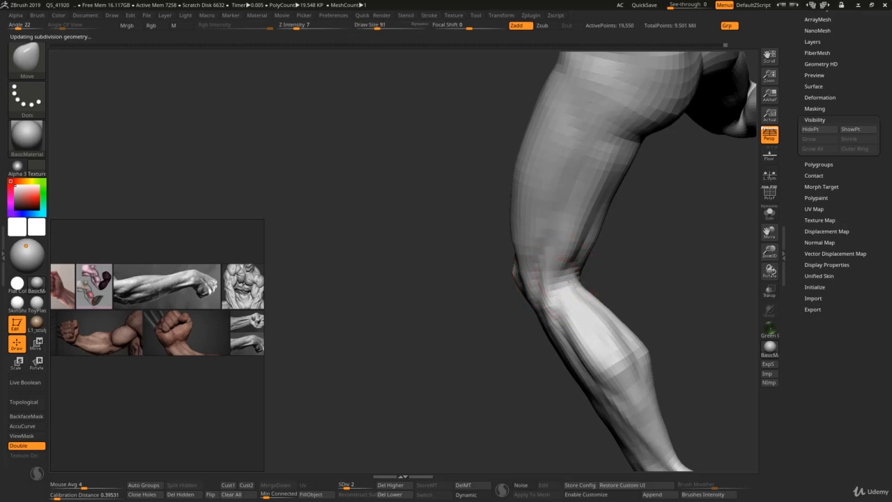
Reshape the back of the standing leg's thigh with the Move brush at draw size 140.
mouse_move(601, 224)
right_mouse_down()
mouse_move(609, 221)
mouse_move(588, 215)
right_mouse_up()
key("s")
mouse_move(589, 215)
left_mouse_down()
mouse_move(603, 225)
mouse_move(603, 216)
left_mouse_up()
key("s")
key("s")
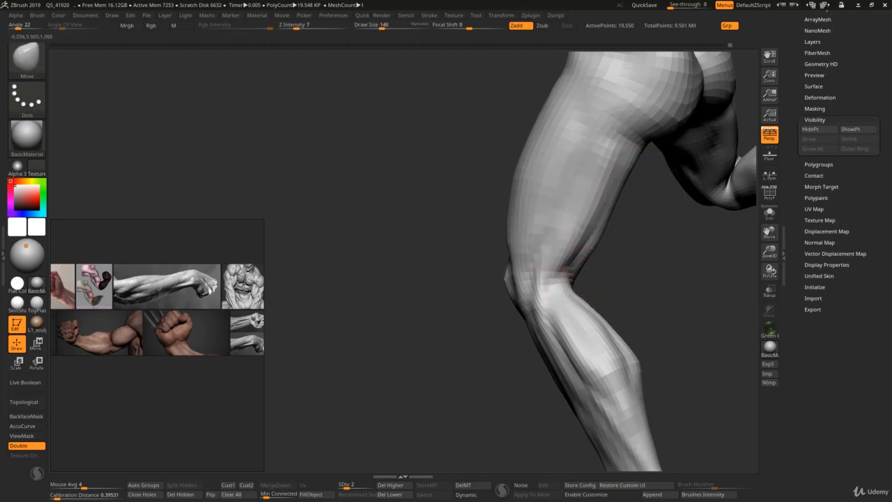
Refine the hollow behind the bent knee with the Move brush at draw sizes 49 and 44.
mouse_move(621, 200)
right_mouse_down()
mouse_move(607, 202)
mouse_move(597, 233)
right_mouse_up()
key("s")
left_click_drag(597, 234, 583, 233)
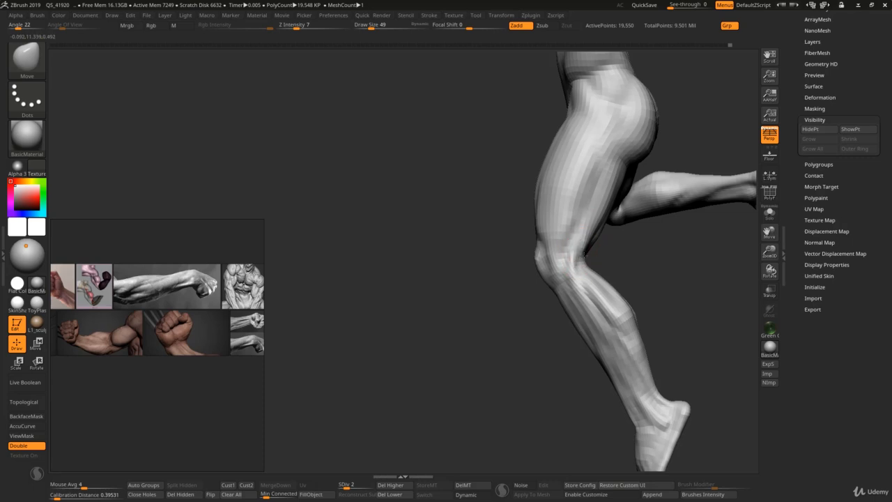
key("s")
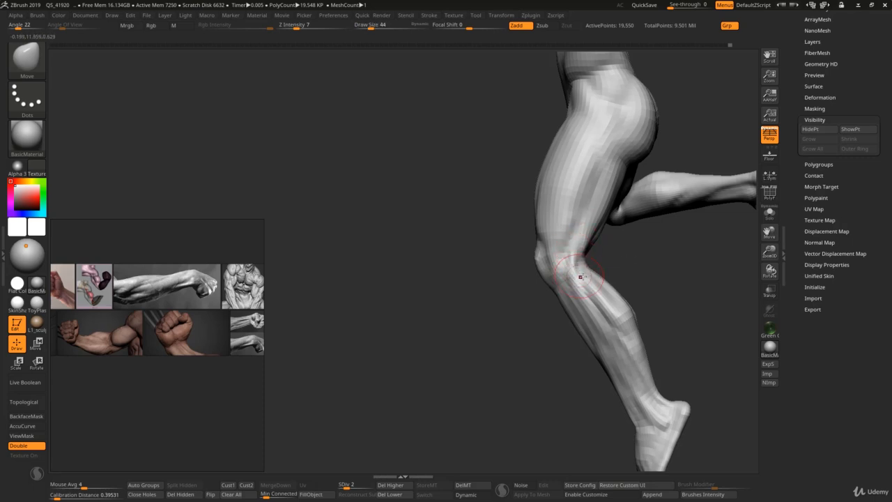
right_click_drag(582, 276, 595, 275)
Shape the knee and upper calf contours from several angles with the Move brush, starting at draw size 95.
key("s")
left_click_drag(596, 280, 601, 280)
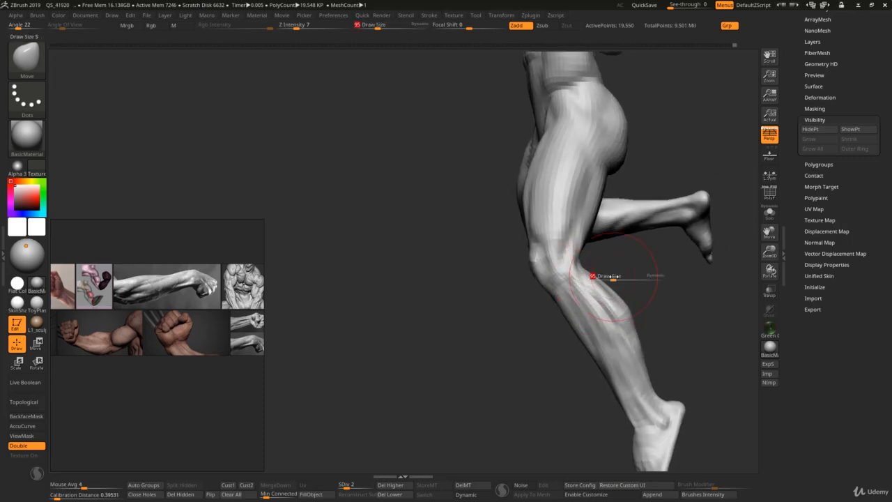
key("s")
left_click_drag(543, 263, 530, 261)
right_click_drag(481, 269, 548, 267)
key("s")
left_click_drag(547, 268, 559, 266)
right_click_drag(499, 267, 548, 267)
key("s")
mouse_move(552, 269)
left_mouse_down()
mouse_move(542, 261)
mouse_move(549, 277)
left_mouse_up()
key("s")
Raise the model to subdivision level 4 and bring the whole figure into view.
right_click_drag(541, 272, 551, 240, "ctrl")
key("d")
key("d")
mouse_move(552, 240)
right_mouse_down()
mouse_move(531, 256)
mouse_move(525, 244)
right_mouse_up()
mouse_move(524, 243)
right_mouse_down("ctrl")
mouse_move(557, 281)
mouse_move(557, 327)
right_mouse_up("ctrl")
Adjust the figure's outline with the Move brush, reducing its draw size to 31.
key("s")
left_click_drag(533, 253, 522, 252)
mouse_move(522, 252)
right_mouse_down()
mouse_move(518, 245)
mouse_move(534, 247)
right_mouse_up()
key("s")
left_click_drag(554, 235, 549, 235)
right_click_drag(549, 235, 538, 182)
key("s")
left_click_drag(538, 182, 513, 177)
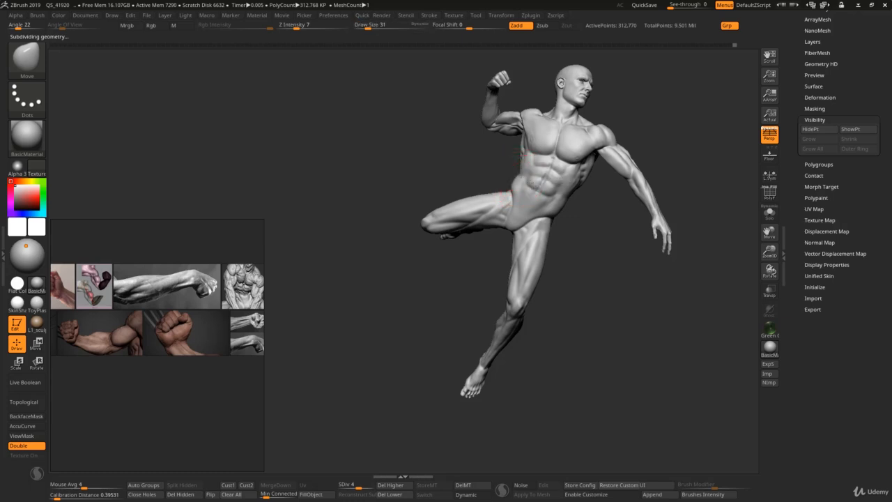
Reshape the side of the waist above the raised leg with the Move brush at draw size 135.
right_click_drag(513, 167, 514, 183, "ctrl")
key("s")
left_click_drag(514, 185, 530, 184)
key("s")
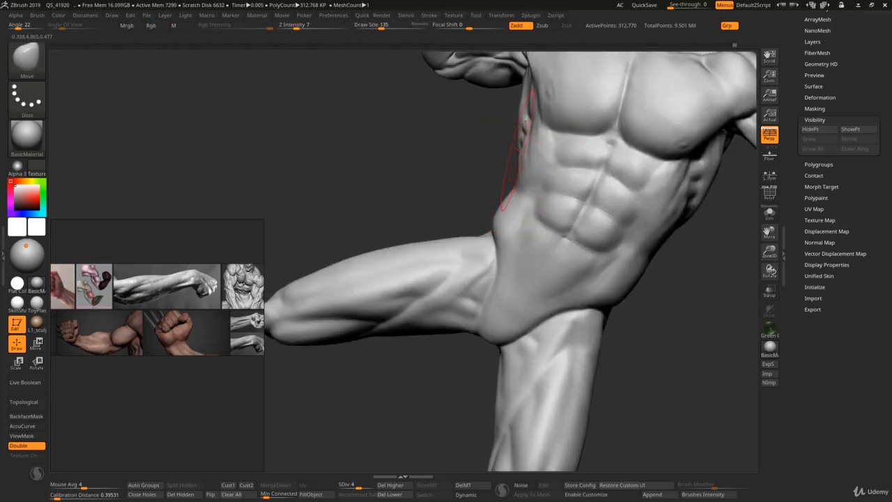
key("s")
left_click_drag(531, 150, 529, 149)
Adjust the top of the raised thigh where it meets the hip with the Move brush.
right_click_drag(486, 189, 493, 249, "ctrl")
key("s")
left_click_drag(494, 249, 473, 240)
key("s")
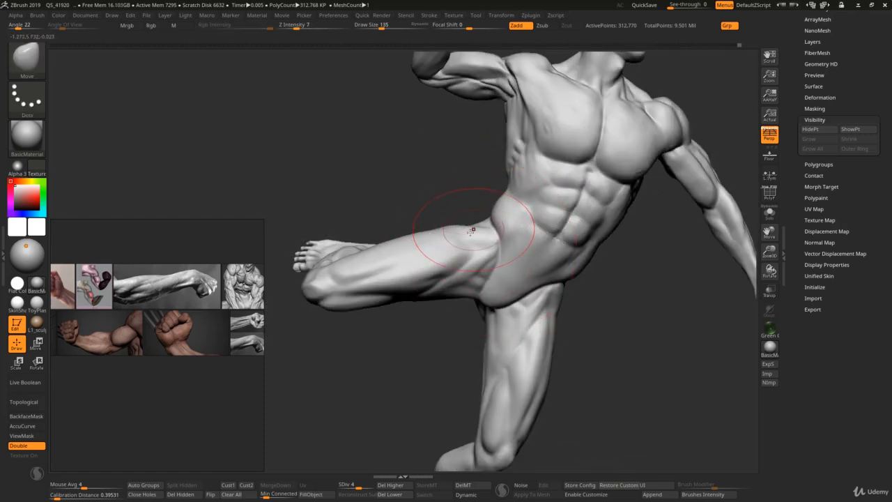
Reshape the underside of the raised thigh near the groin with the Move brush at draw size 83.
right_click_drag(472, 228, 462, 279)
key("s")
left_click_drag(467, 281, 462, 281)
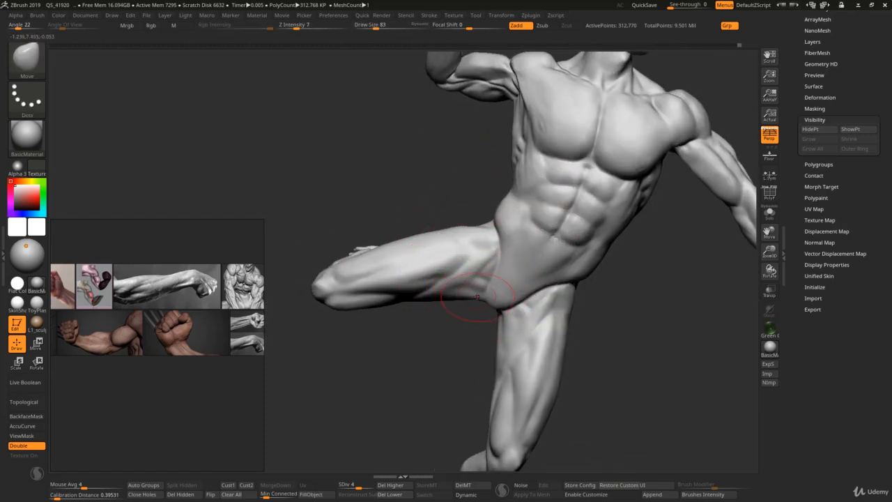
key("ctrl")
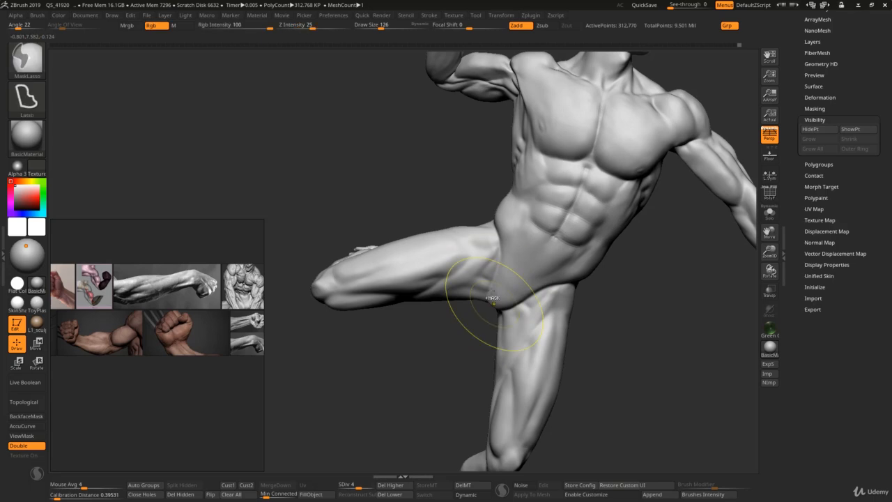
mouse_move(493, 302)
right_mouse_down("ctrl")
mouse_move(462, 262)
mouse_move(536, 276)
mouse_move(457, 236)
mouse_move(454, 216)
mouse_move(508, 224)
mouse_move(502, 209)
right_mouse_up("ctrl")
Lower the model to subdivision level 2 to work on the chest and raised arm.
key("s")
key("s")
left_click_drag(459, 201, 452, 201)
key("s")
mouse_move(446, 200)
right_mouse_down()
mouse_move(403, 200)
mouse_move(411, 164)
mouse_move(524, 209)
mouse_move(508, 237)
mouse_move(470, 226)
mouse_move(458, 234)
mouse_move(492, 239)
right_mouse_up()
mouse_move(493, 238)
right_mouse_down("ctrl")
mouse_move(495, 268)
mouse_move(544, 233)
right_mouse_up("ctrl")
mouse_move(472, 209)
right_mouse_down("alt")
mouse_move(496, 246)
mouse_move(525, 253)
mouse_move(517, 253)
mouse_move(523, 261)
mouse_move(516, 239)
mouse_move(500, 250)
mouse_move(505, 238)
mouse_move(511, 256)
right_mouse_up("alt")
key("s")
key("shift+d")
key("shift+d")
key("s")
Smooth and build up the raised arm's armpit area with the ClayBuildup brush.
key("shift")
key("b")
key("c")
key("b")
Reshape the armpit and the side of the chest below the raised arm with the Move brush at draw sizes 62 and 95.
key("b")
key("m")
key("v")
key("s")
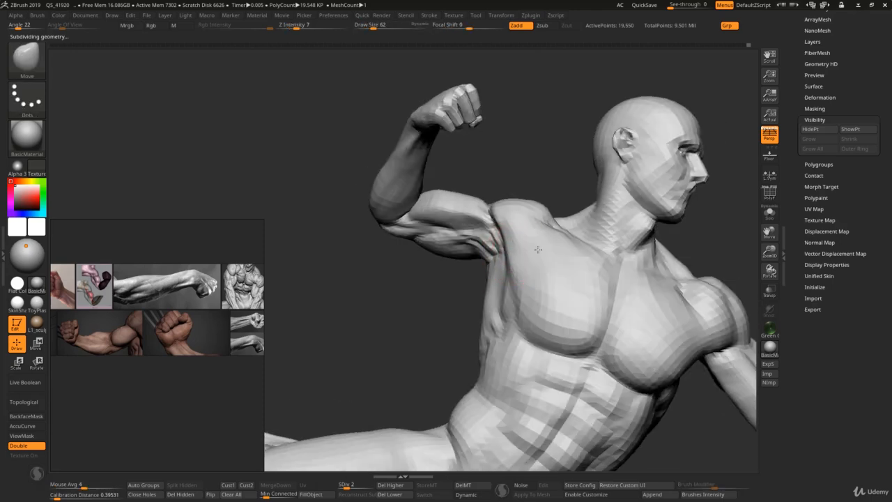
key("s")
left_click_drag(514, 253, 522, 253)
right_click_drag(529, 254, 519, 265)
key("s")
left_click_drag(526, 282, 523, 309)
key("s")
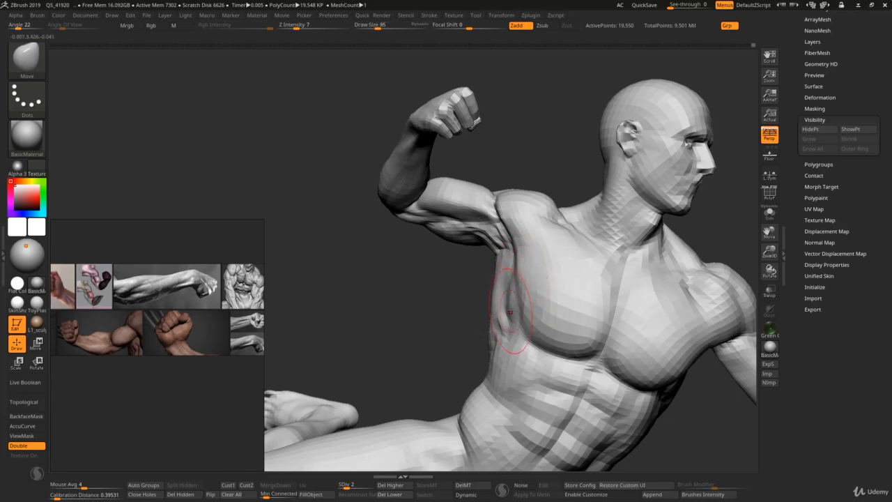
Raise the model to subdivision level 3 and carve the crease between armpit and chest with the DamStandard brush.
key("d")
right_click_drag(515, 315, 520, 302)
key("b")
key("d")
key("s")
key("s")
left_click_drag(520, 303, 515, 302)
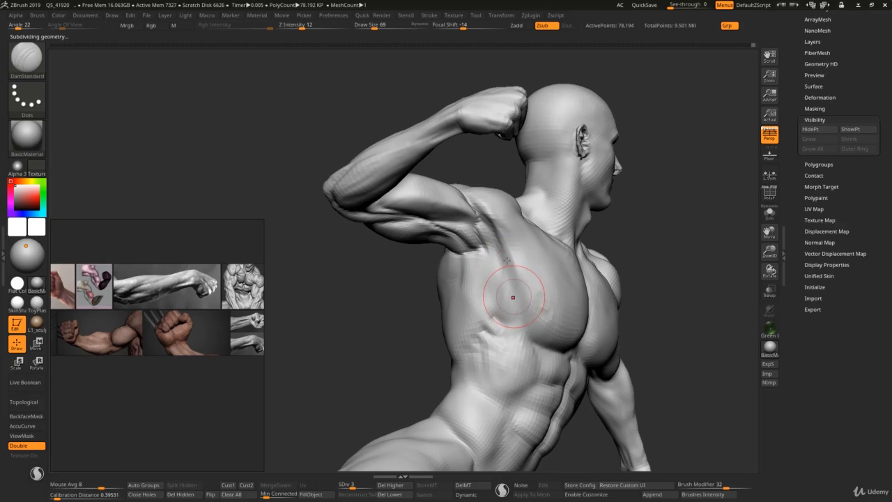
key("bracketleft")
key("bracketleft")
Reshape and smooth the raised upper arm where it joins the armpit with the Move brush.
mouse_move(522, 296)
right_mouse_down()
mouse_move(538, 248)
mouse_move(522, 258)
mouse_move(513, 247)
right_mouse_up()
key("b")
key("m")
key("v")
key("s")
left_click_drag(513, 246, 508, 247)
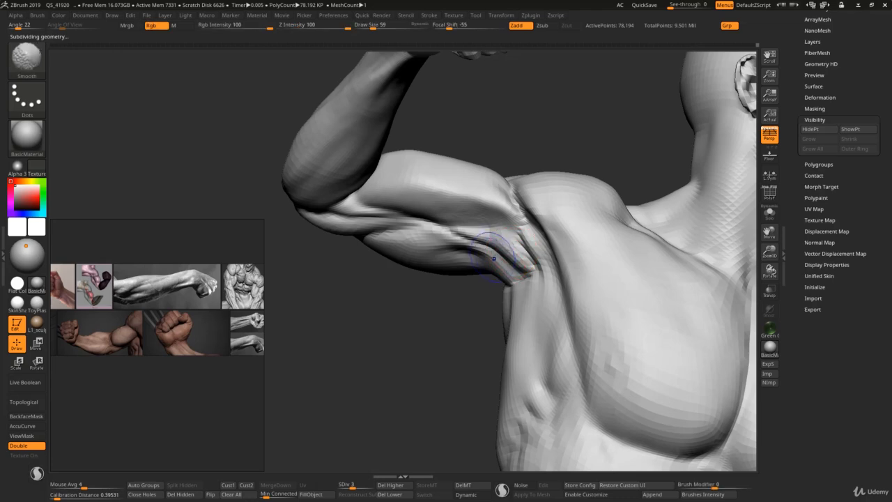
right_click_drag(494, 258, 480, 258)
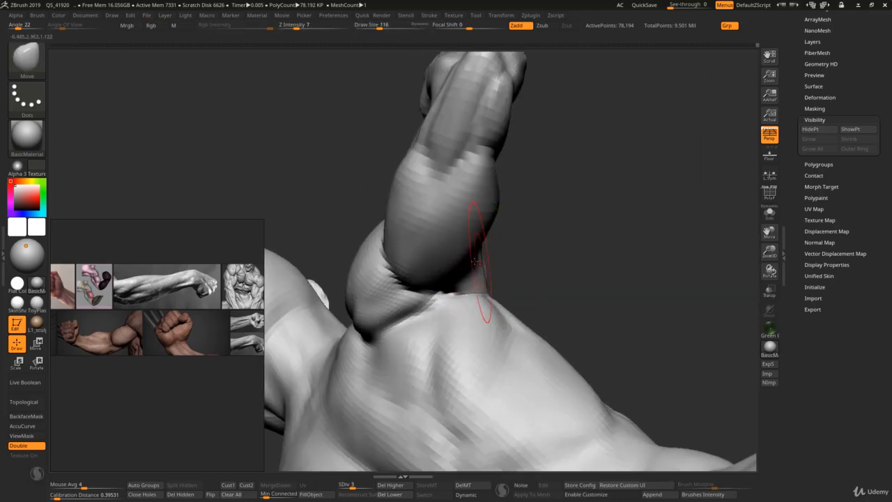
key("s")
left_click_drag(461, 275, 469, 236)
Define the muscle forms in the armpit with the DamStandard and ClayBuildup brushes.
mouse_move(486, 249)
right_mouse_down()
mouse_move(460, 248)
mouse_move(486, 214)
mouse_move(533, 244)
mouse_move(613, 202)
mouse_move(596, 235)
right_mouse_up()
key("b")
key("d")
key("s")
key("s")
key("shift+s")
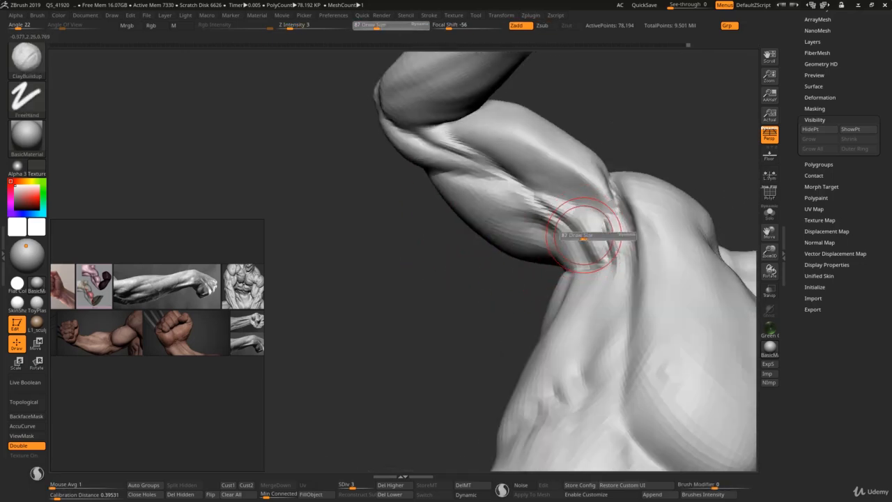
left_click_drag(590, 236, 581, 233, "shift")
Adjust the contours of the raised upper arm near the armpit with the Move brush.
key("b")
key("m")
key("v")
right_click_drag(567, 239, 549, 235)
key("s")
mouse_move(549, 235)
left_mouse_down()
mouse_move(562, 234)
mouse_move(559, 222)
mouse_move(541, 210)
left_mouse_up()
Build up the muscle forms where the raised upper arm meets the armpit with the ClayBuildup brush and smooth them.
mouse_move(543, 211)
right_mouse_down("ctrl")
mouse_move(614, 252)
mouse_move(572, 253)
mouse_move(571, 231)
mouse_move(589, 247)
right_mouse_up("ctrl")
key("s")
key("b")
key("c")
key("b")
key("s")
left_click_drag(588, 247, 583, 247)
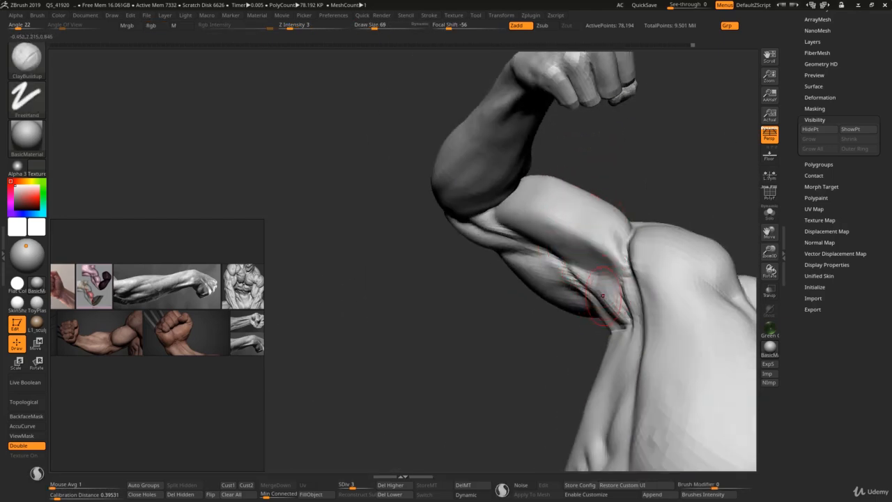
right_click_drag(603, 295, 602, 296)
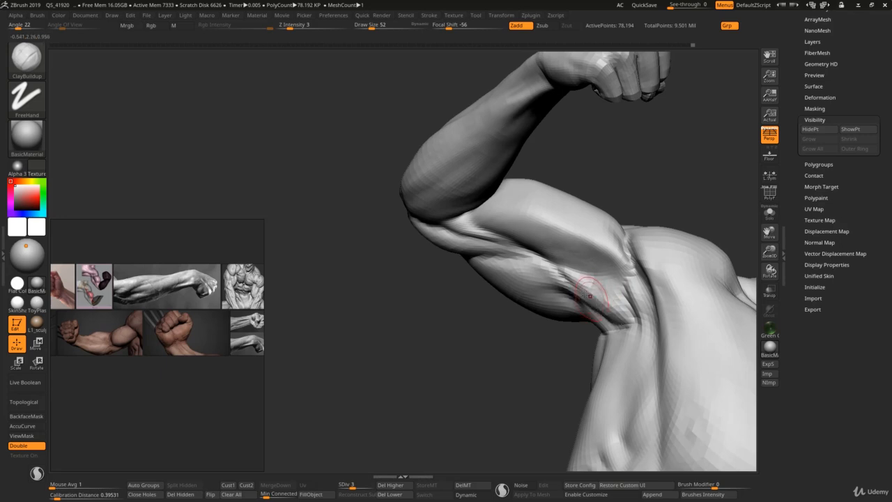
left_click_drag(589, 295, 564, 281, "shift")
Carve and fill the folds between armpit and chest with the DamStandard and ClayBuildup brushes, smoothing the result.
key("b")
key("d")
key("s")
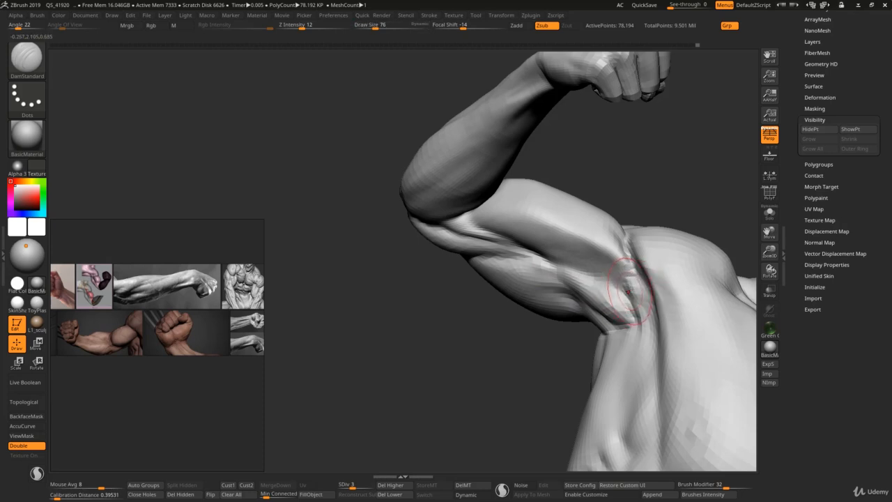
key("b")
key("c")
key("b")
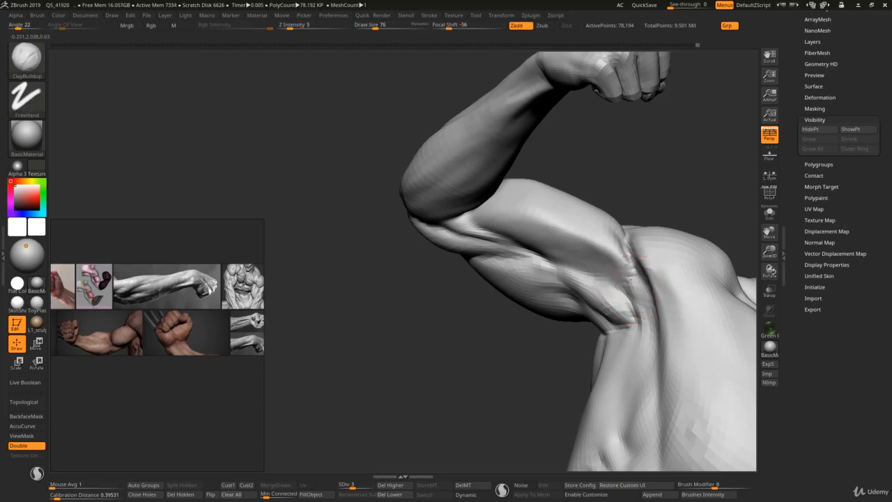
key("shift")
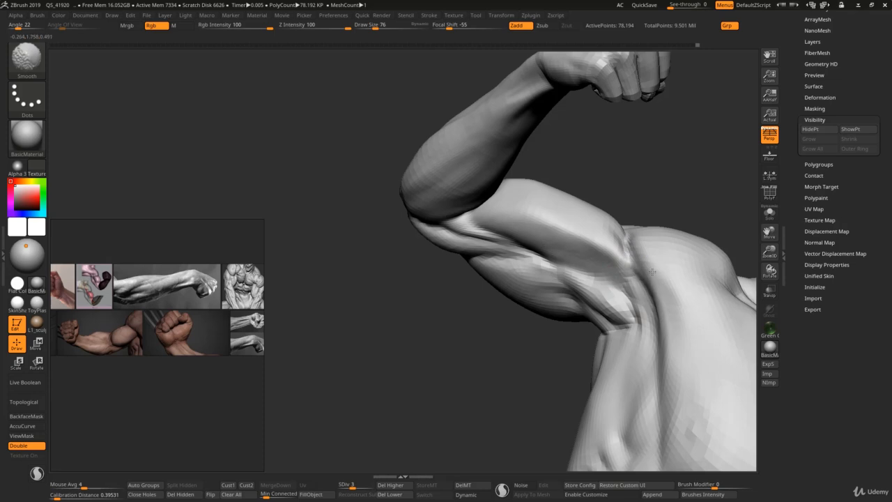
Adjust the contours of the armpit and the side of the chest below the shoulder with the Move brush.
mouse_move(676, 275)
right_mouse_down("ctrl")
mouse_move(672, 234)
mouse_move(631, 234)
mouse_move(629, 272)
right_mouse_up("ctrl")
key("b")
key("m")
key("v")
key("s")
left_click_drag(628, 285, 626, 283)
right_click_drag(626, 283, 622, 322)
key("s")
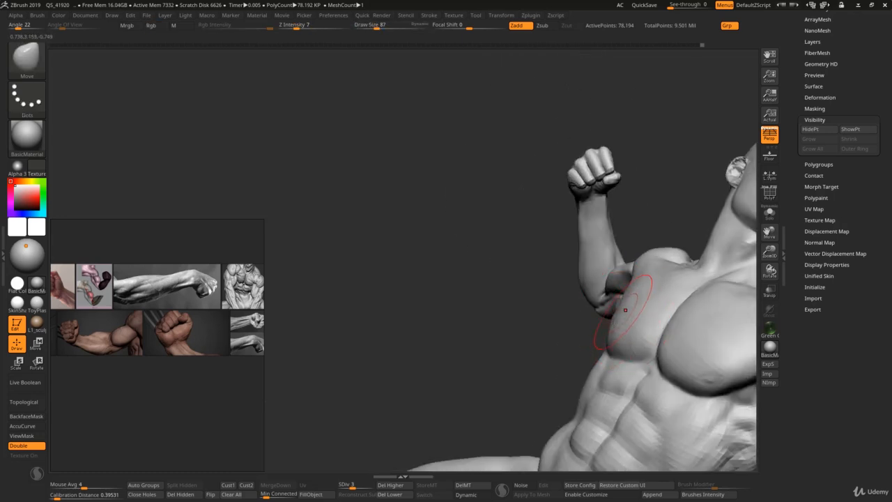
mouse_move(637, 313)
right_mouse_down("ctrl")
mouse_move(637, 279)
mouse_move(655, 282)
mouse_move(657, 303)
mouse_move(607, 268)
mouse_move(593, 272)
mouse_move(613, 331)
right_mouse_up("ctrl")
key("s")
left_click_drag(605, 324, 609, 325)
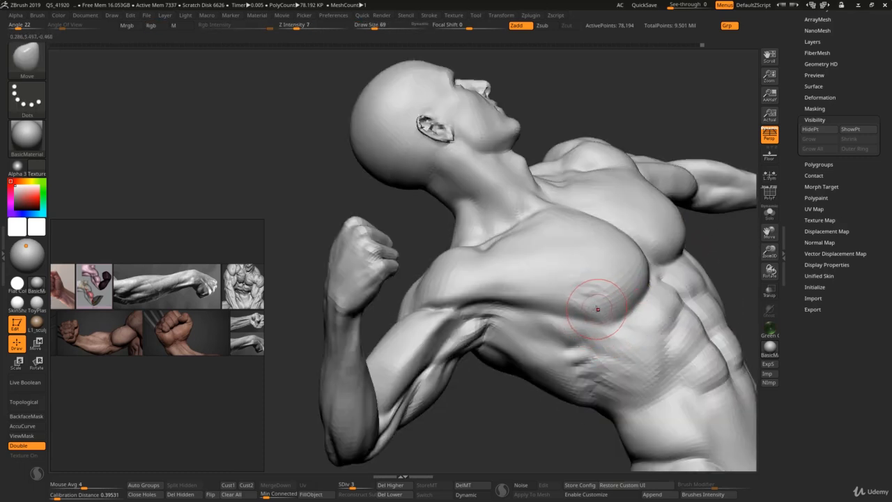
Reshape the outer edge of the chest and the side of the torso under the raised arm with the Move brush.
right_click_drag(596, 300, 562, 281, "ctrl")
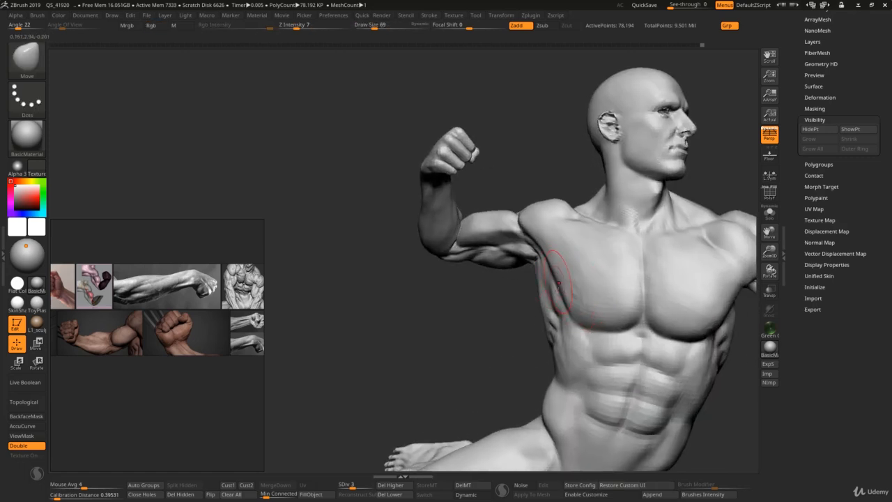
key("s")
left_click_drag(538, 298, 540, 299)
key("s")
left_click_drag(538, 266, 543, 266)
right_click_drag(545, 262, 551, 260)
key("s")
left_click_drag(552, 259, 525, 257)
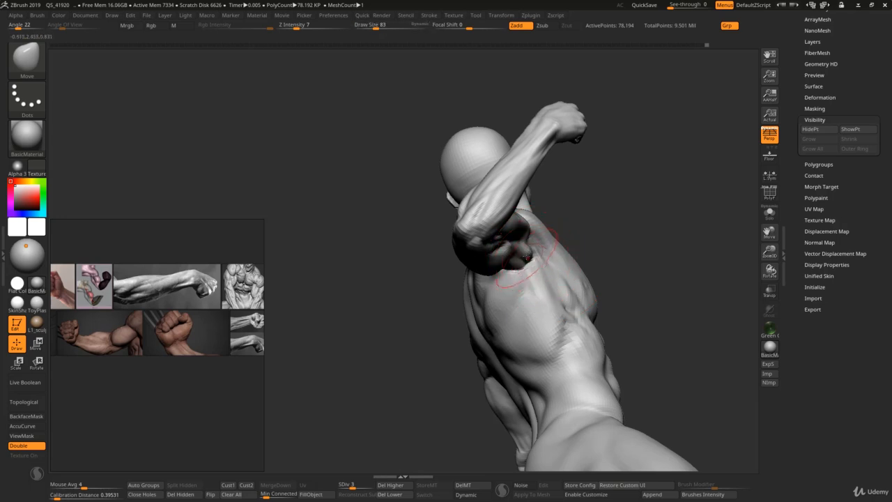
Shape the underside of the raised upper arm and its attachment at the armpit with the Move brush.
right_click_drag(519, 243, 509, 257)
key("s")
mouse_move(508, 258)
left_mouse_down()
mouse_move(497, 259)
mouse_move(497, 272)
left_mouse_up()
key("s")
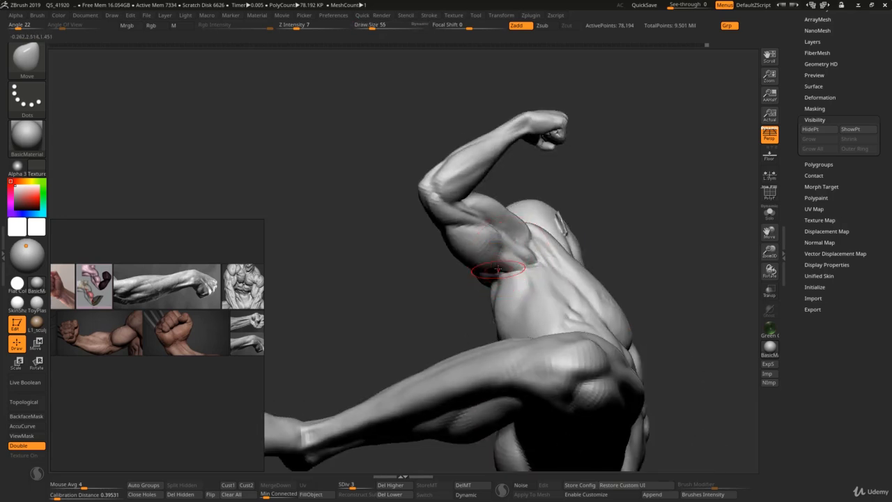
mouse_move(505, 289)
right_mouse_down("ctrl")
mouse_move(512, 273)
mouse_move(544, 265)
right_mouse_up("ctrl")
mouse_move(543, 265)
right_mouse_down("ctrl")
mouse_move(537, 286)
mouse_move(528, 268)
right_mouse_up("ctrl")
key("s")
left_click_drag(528, 267, 535, 267)
right_click_drag(535, 268, 531, 269)
key("s")
left_click_drag(536, 257, 533, 257)
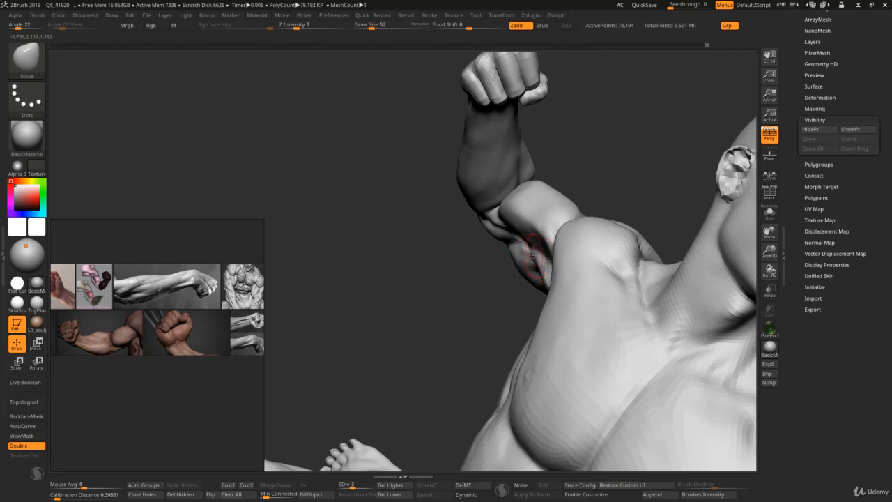
Build up the biceps and triceps of the raised arm with the ClayBuildup brush and smooth the transitions.
right_click_drag(545, 258, 545, 237)
key("b")
key("c")
key("b")
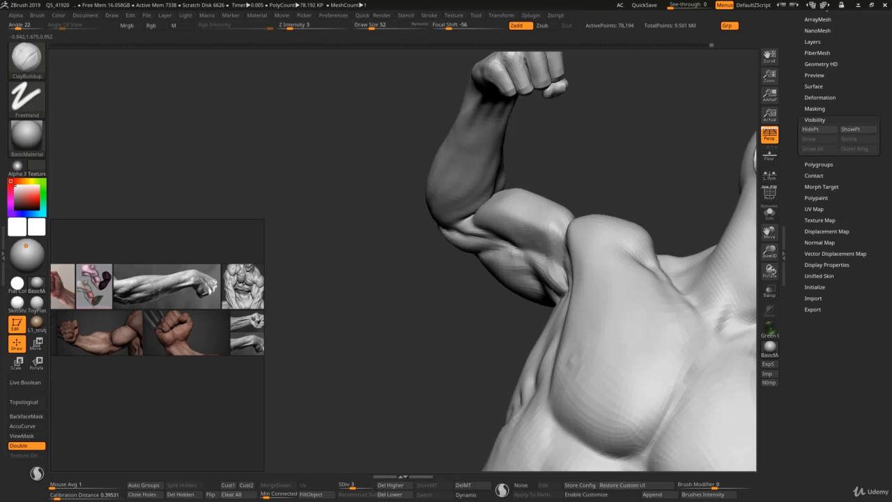
key("s")
left_click_drag(513, 232, 518, 231)
key("shift")
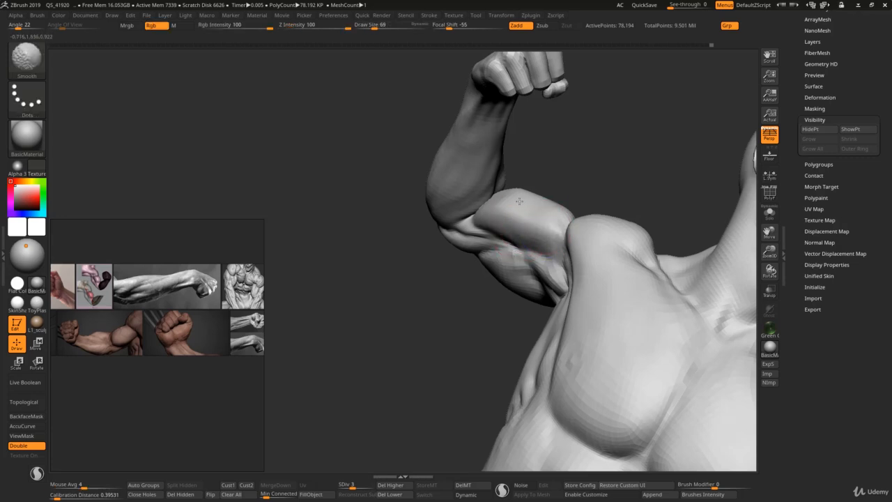
mouse_move(551, 213)
right_mouse_down("ctrl")
mouse_move(551, 183)
mouse_move(557, 279)
mouse_move(529, 258)
right_mouse_up("ctrl")
key("s")
left_click_drag(529, 258, 534, 258)
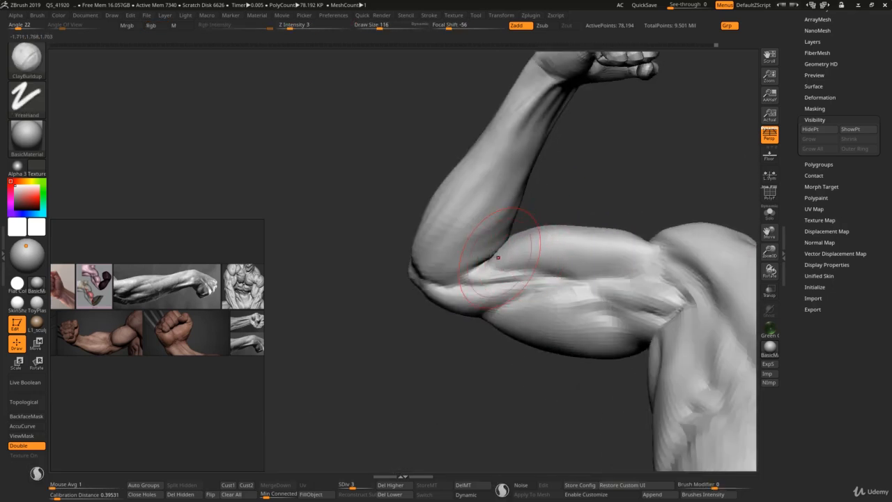
Mask the whole figure except the raised forearm and hide the unmasked forearm.
right_click_drag(495, 258, 481, 261)
key("w")
mouse_move(486, 263)
left_mouse_down("ctrl")
mouse_move(479, 275)
mouse_move(487, 268)
left_mouse_up("ctrl")
left_click(478, 269, "alt")
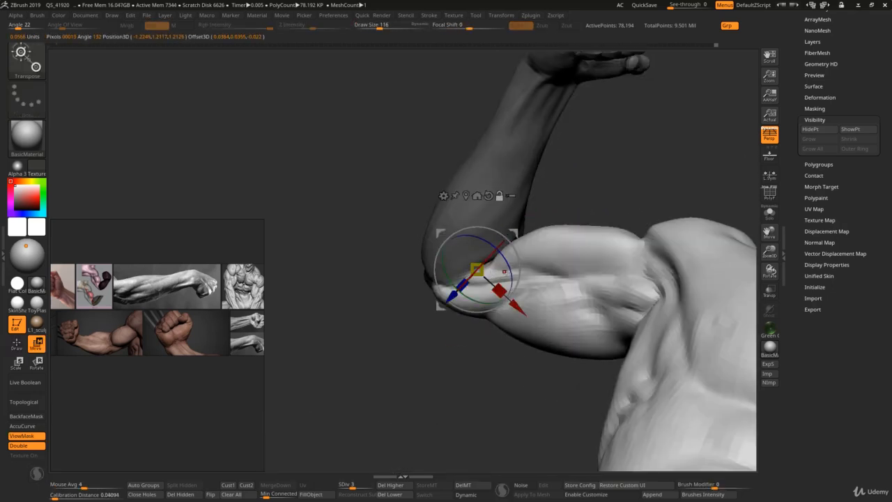
key("ctrl+i")
key("ctrl+i")
key("q")
key("ctrl")
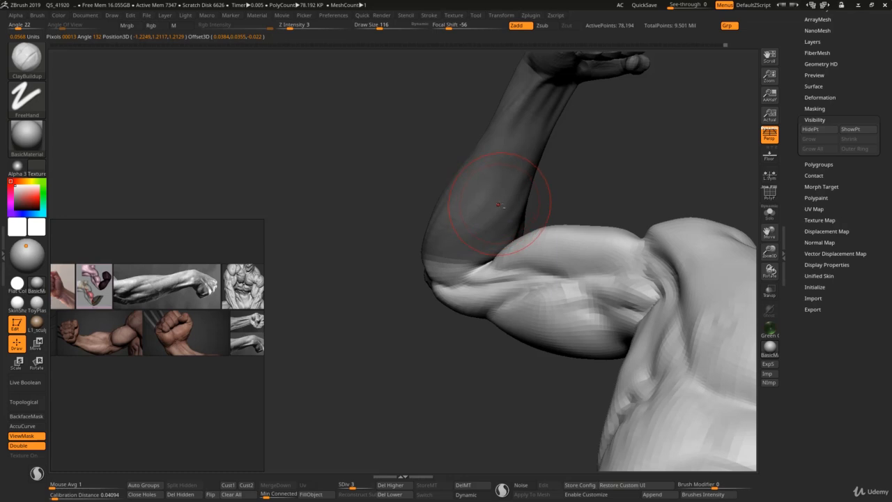
key("ctrl+i")
left_click_drag(591, 183, 675, 160)
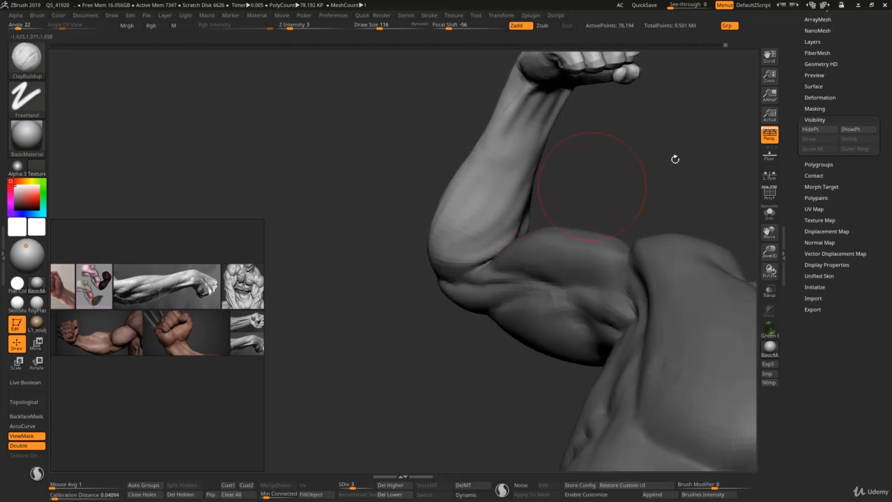
left_click(815, 130)
Clear the mask and adjust the inner elbow bend at the lower end of the biceps with the Move brush.
left_click_drag(658, 218, 510, 247)
right_click_drag(510, 246, 487, 306)
key("w")
left_click_drag(392, 337, 417, 352, "ctrl")
key("q")
mouse_move(556, 216)
right_mouse_down()
mouse_move(527, 278)
mouse_move(535, 259)
mouse_move(521, 267)
right_mouse_up()
key("w")
key("s")
left_click_drag(521, 267, 530, 269)
key("q")
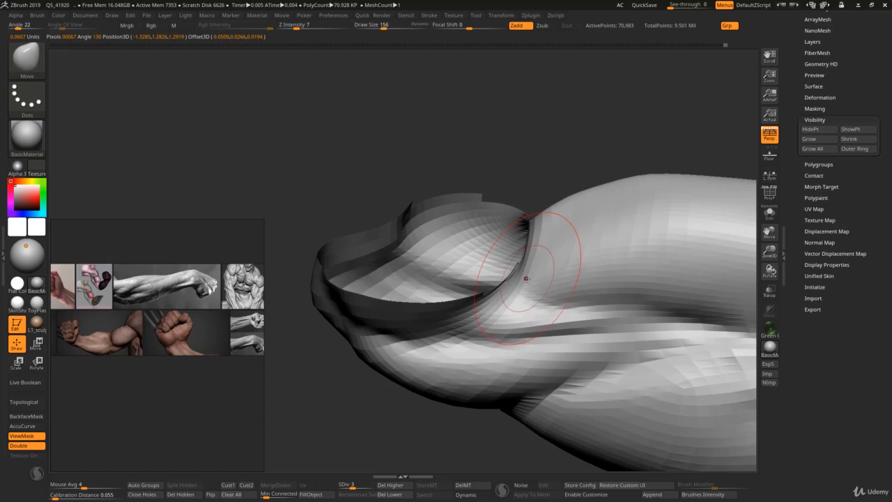
Carve a crease across the inner elbow where the biceps ends with the DamStandard brush.
key("b")
key("d")
key("s")
left_click_drag(557, 232, 574, 250)
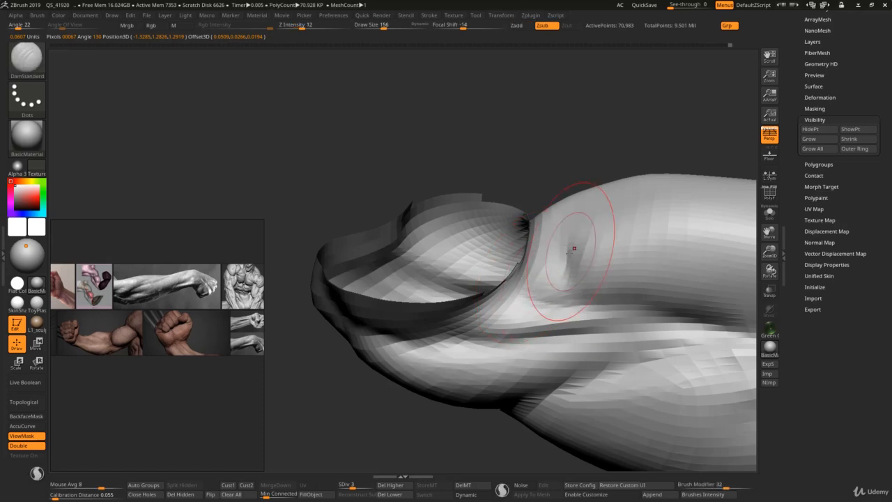
right_click_drag(574, 249, 563, 264)
left_click_drag(562, 265, 562, 198)
right_click_drag(562, 197, 562, 230)
left_click_drag(562, 225, 554, 210)
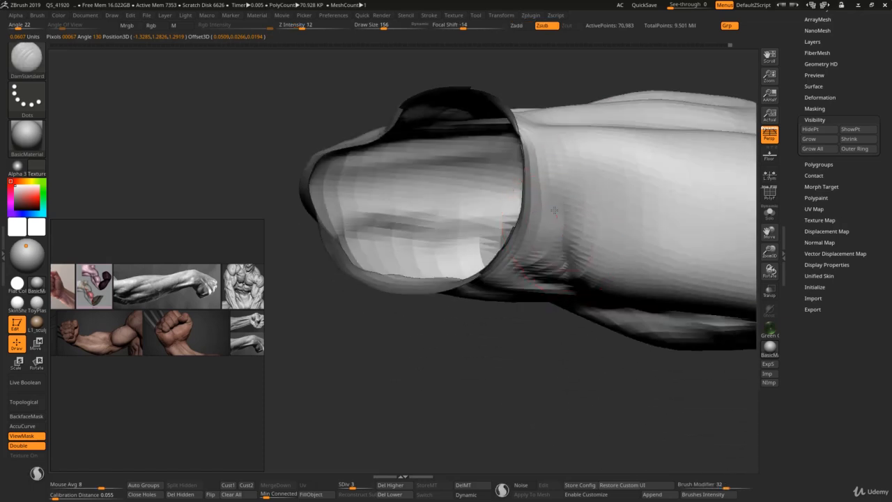
mouse_move(570, 145)
right_mouse_down()
mouse_move(597, 119)
mouse_move(546, 188)
right_mouse_up()
key("bracketleft")
key("bracketleft")
left_click_drag(526, 209, 550, 207)
Refine the crease below the biceps with smaller DamStandard strokes and smooth the surrounding surface.
key("bracketleft")
key("bracketleft")
key("bracketleft")
key("bracketleft")
key("bracketleft")
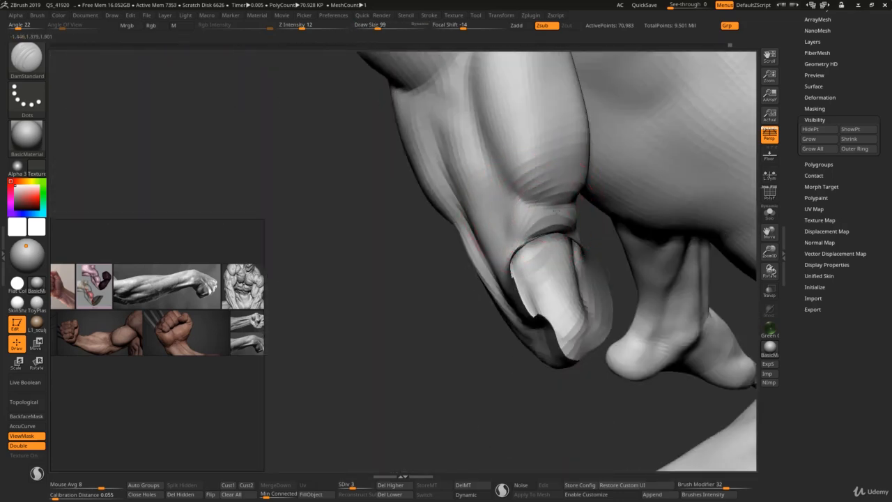
key("shift")
key("s")
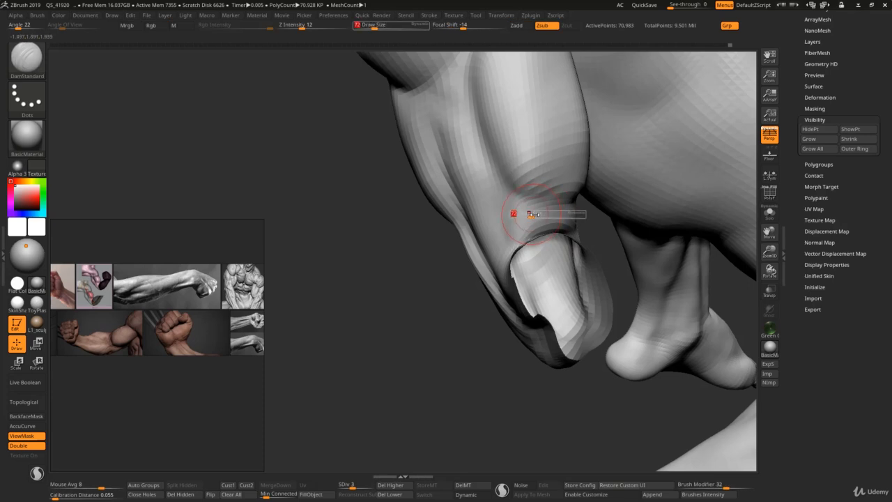
left_click_drag(538, 213, 541, 213)
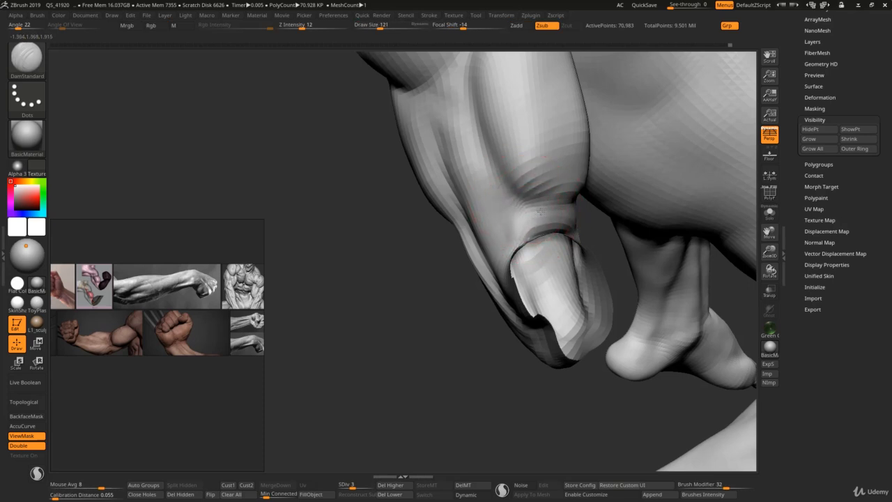
mouse_move(571, 205)
right_mouse_down()
mouse_move(532, 198)
mouse_move(550, 196)
mouse_move(537, 167)
right_mouse_up()
key("shift")
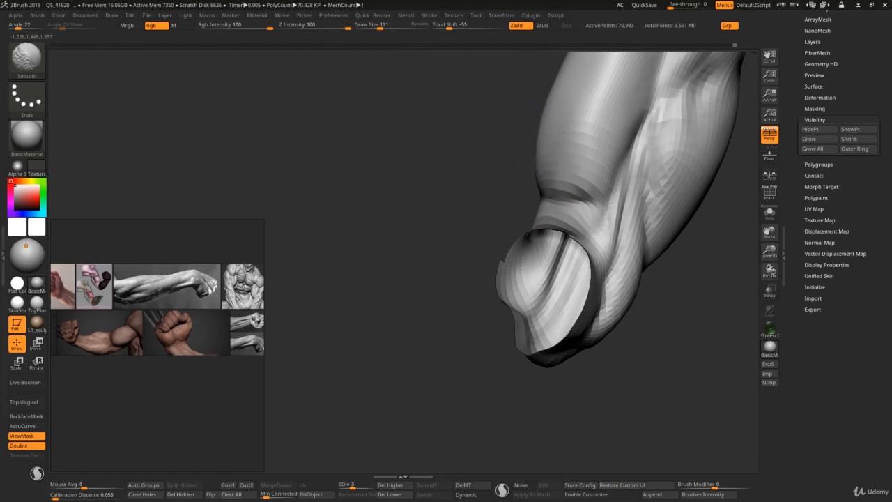
Reshape the biceps volume and its outer contour with the Move brush and build up its surface with ClayBuildup.
mouse_move(592, 101)
right_mouse_down()
mouse_move(578, 159)
mouse_move(585, 189)
mouse_move(620, 175)
mouse_move(605, 203)
right_mouse_up()
key("ctrl")
key("s")
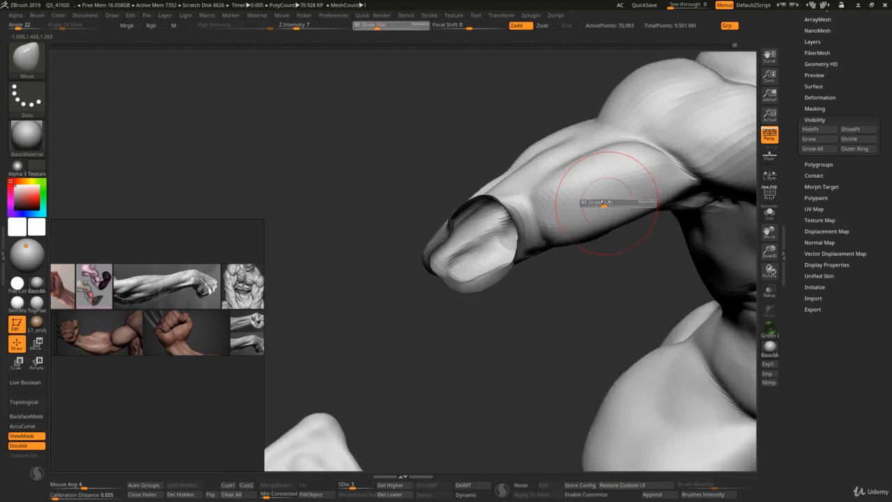
mouse_move(604, 202)
left_mouse_down()
mouse_move(615, 202)
mouse_move(600, 207)
left_mouse_up()
key("s")
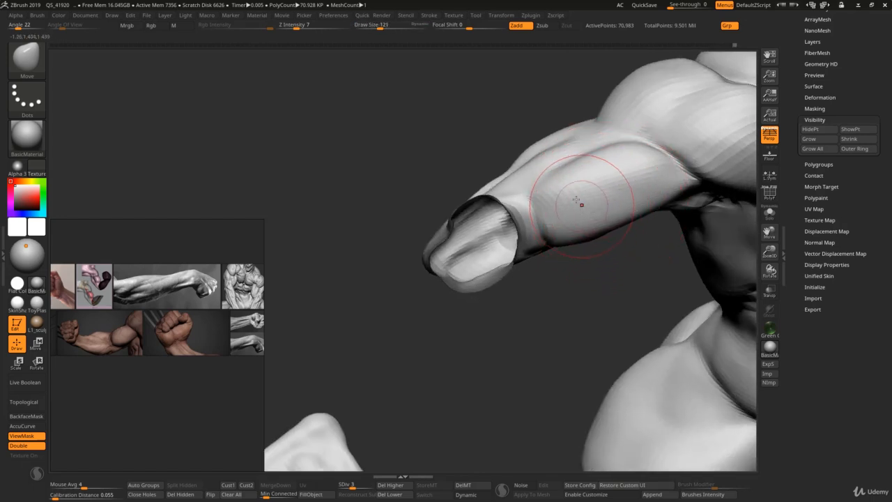
mouse_move(581, 202)
right_mouse_down()
mouse_move(566, 197)
mouse_move(595, 193)
right_mouse_up()
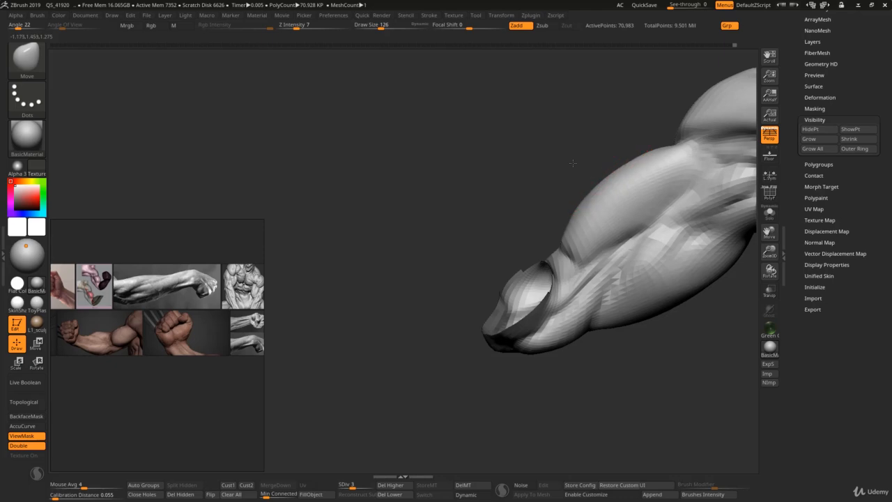
mouse_move(610, 184)
right_mouse_down()
mouse_move(580, 179)
mouse_move(582, 187)
right_mouse_up()
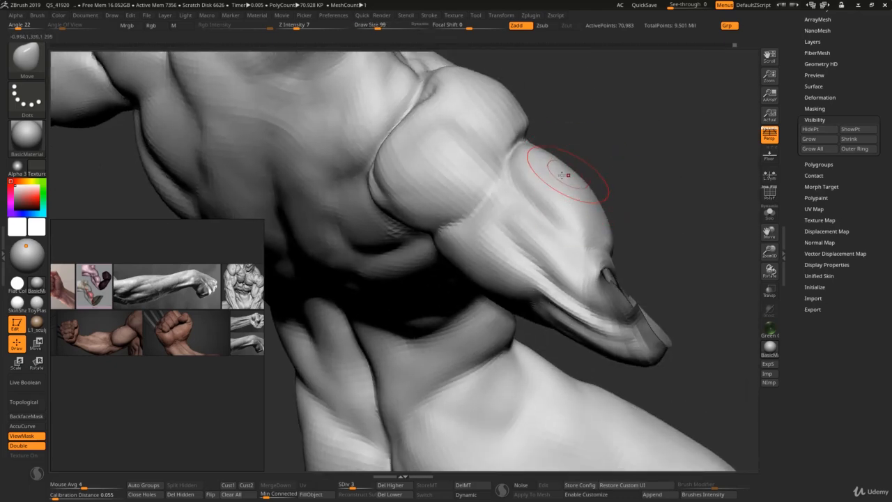
key("b")
key("c")
key("b")
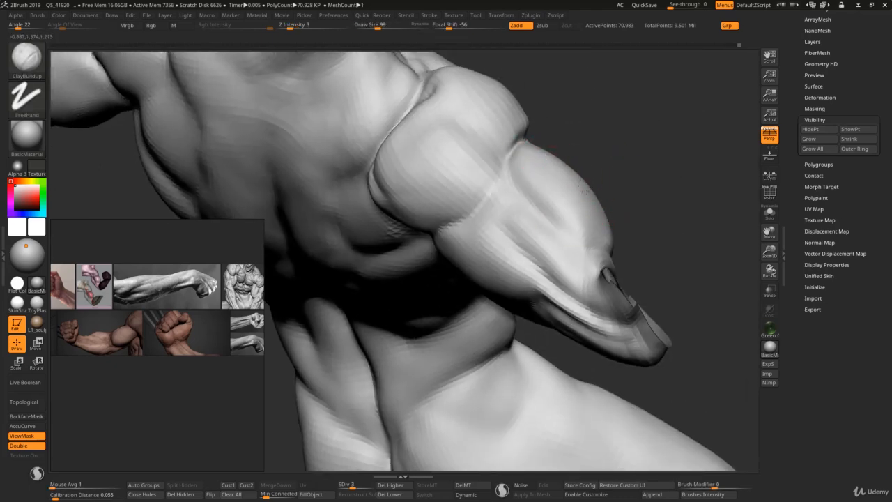
Show the hidden forearm to check the arm within the whole figure and hide it again.
mouse_move(620, 234)
right_mouse_down("ctrl")
mouse_move(569, 203)
mouse_move(577, 175)
right_mouse_up("ctrl")
left_click(577, 175, "ctrl+shift")
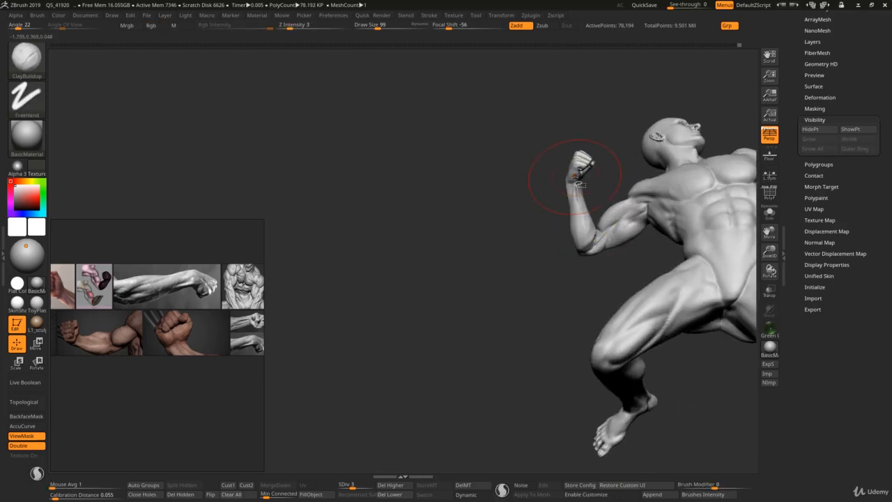
left_click(638, 207, "ctrl+shift")
Sharpen the tendon forms beside the elbow crease with the DamStandard and ClayBuildup brushes.
mouse_move(639, 207)
right_mouse_down("ctrl")
mouse_move(613, 258)
mouse_move(578, 262)
mouse_move(546, 249)
right_mouse_up("ctrl")
key("b")
key("d")
key("s")
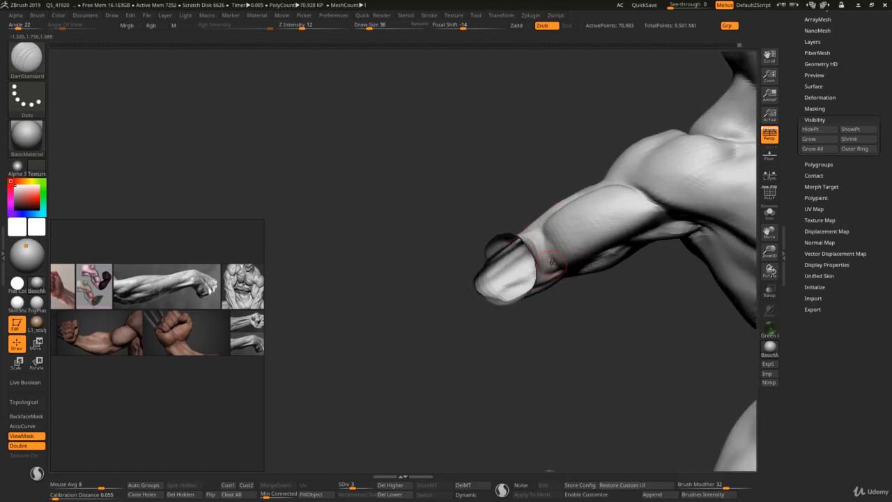
key("b")
key("c")
key("b")
mouse_move(559, 261)
right_mouse_down()
mouse_move(548, 255)
mouse_move(564, 251)
right_mouse_up()
Define the groove between biceps and triceps with DamStandard and build up the adjoining muscles with ClayBuildup.
key("b")
key("d")
key("s")
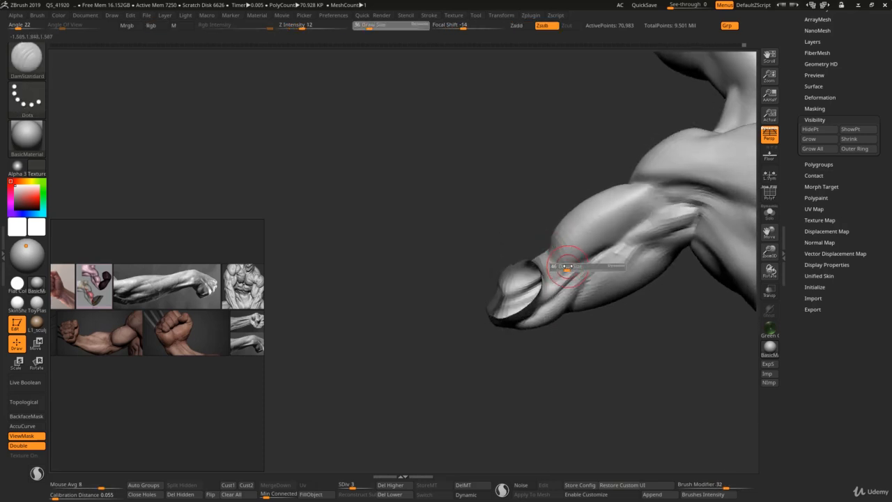
key("b")
key("c")
key("b")
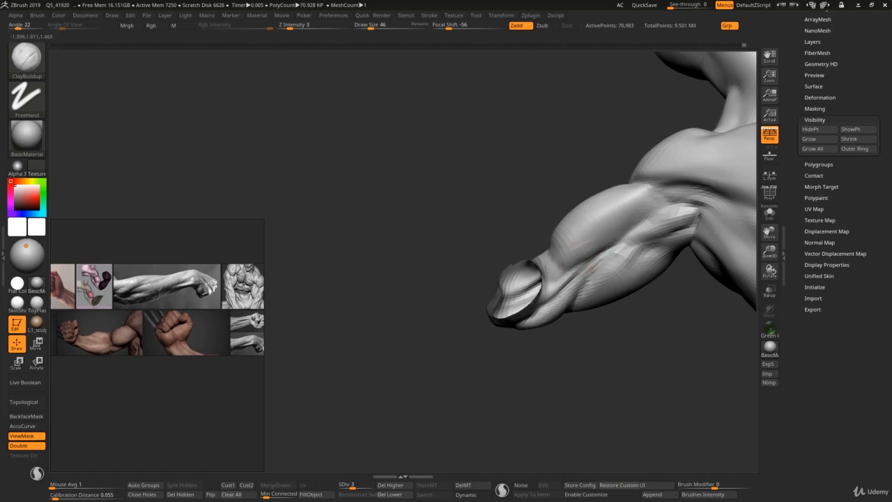
left_click_drag(584, 250, 592, 250)
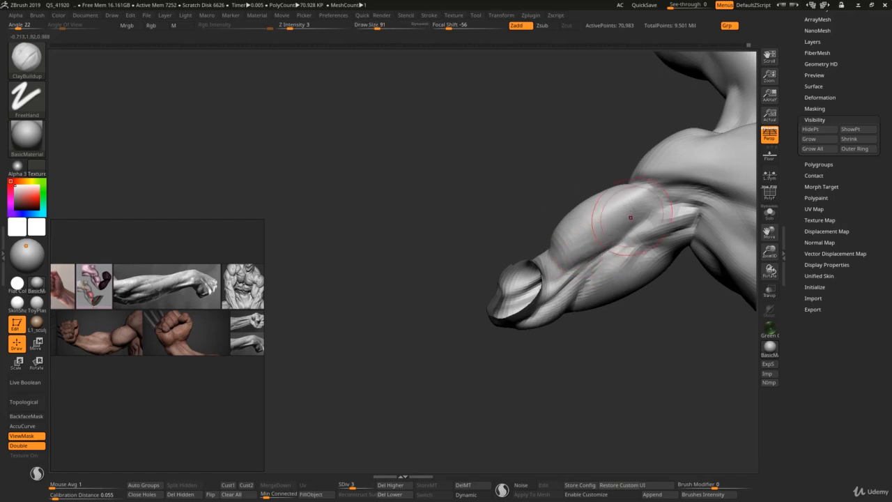
right_click_drag(601, 196, 603, 221)
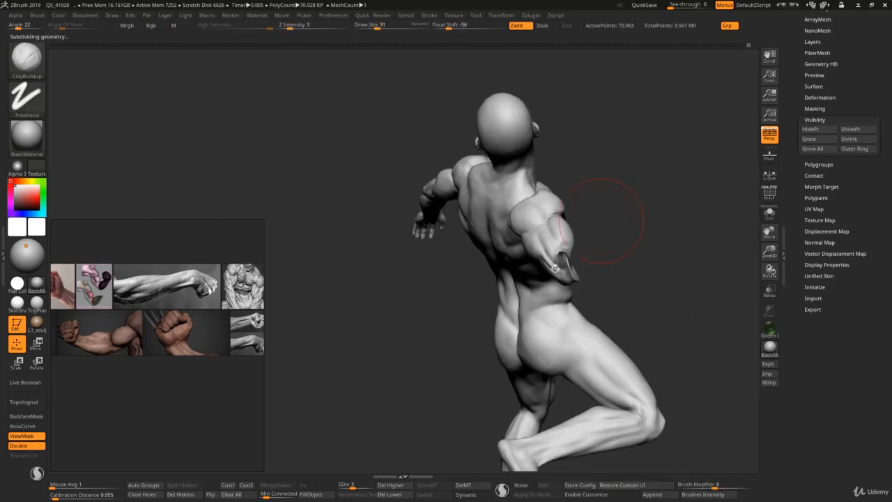
Raise the figure to subdivision level 4, reveal the hidden forearm and turn off the mask display.
key("d")
mouse_move(556, 268)
right_mouse_down()
mouse_move(545, 183)
mouse_move(560, 260)
mouse_move(609, 211)
right_mouse_up()
left_click(550, 225, "ctrl+shift")
key("ctrl+h")
right_click_drag(581, 185, 561, 290)
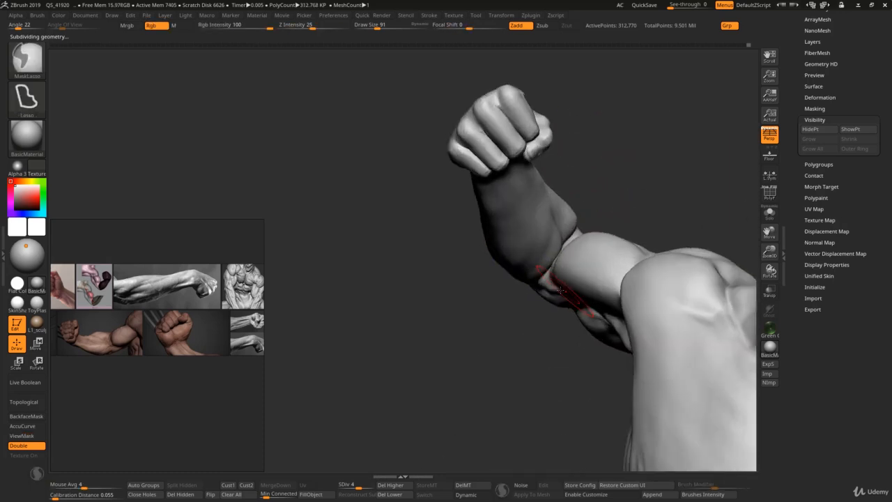
mouse_move(562, 174)
right_mouse_down()
mouse_move(573, 251)
mouse_move(577, 238)
right_mouse_up()
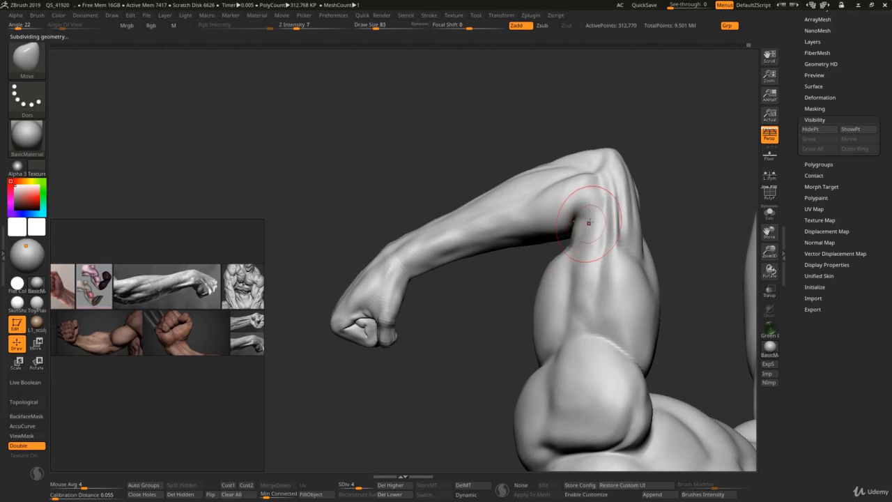
Build up the raised arm's lower triceps and its tendon above the elbow with ClayBuildup, smoothing the surface.
key("b")
key("c")
key("b")
key("shift")
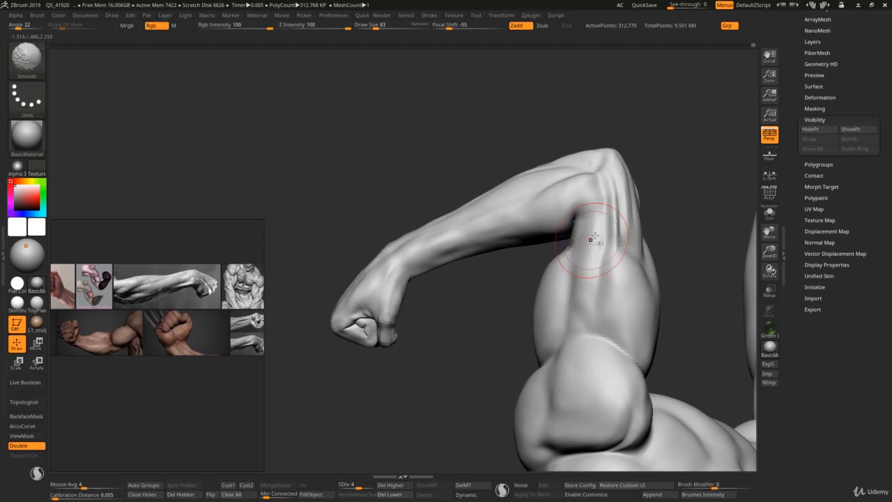
mouse_move(590, 239)
right_mouse_down("ctrl")
mouse_move(593, 213)
mouse_move(462, 164)
mouse_move(548, 235)
mouse_move(536, 317)
mouse_move(519, 259)
mouse_move(553, 329)
right_mouse_up("ctrl")
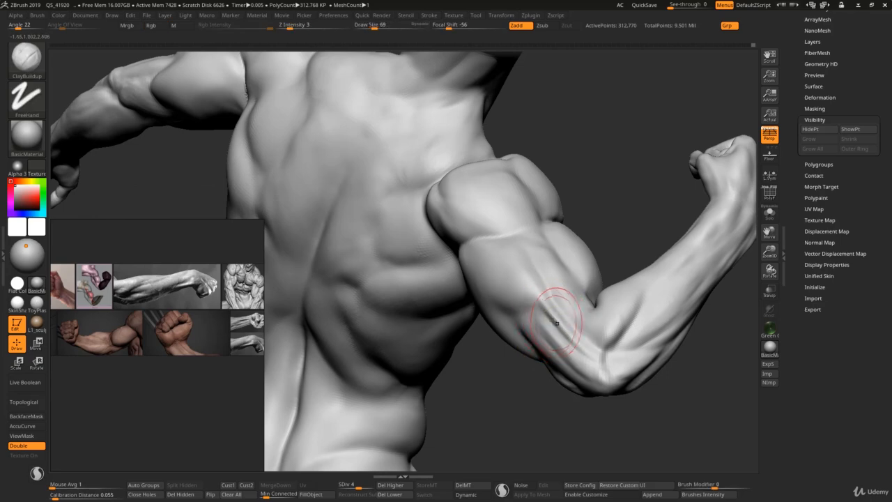
key("s")
left_click(560, 321)
left_click_drag(557, 324, 572, 335)
mouse_move(556, 337)
right_mouse_down()
mouse_move(563, 354)
mouse_move(542, 341)
mouse_move(528, 387)
mouse_move(543, 348)
right_mouse_up()
Adjust the upper arm's shape near the elbow with the Move brush and fill around the elbow crease with ClayBuildup.
key("s")
key("b")
key("m")
key("v")
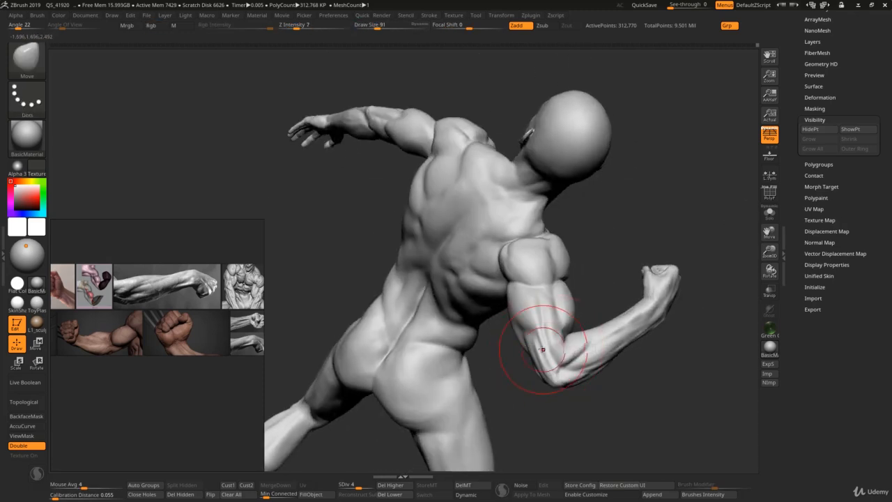
right_click_drag(534, 308, 571, 348, "alt")
key("b")
key("c")
key("b")
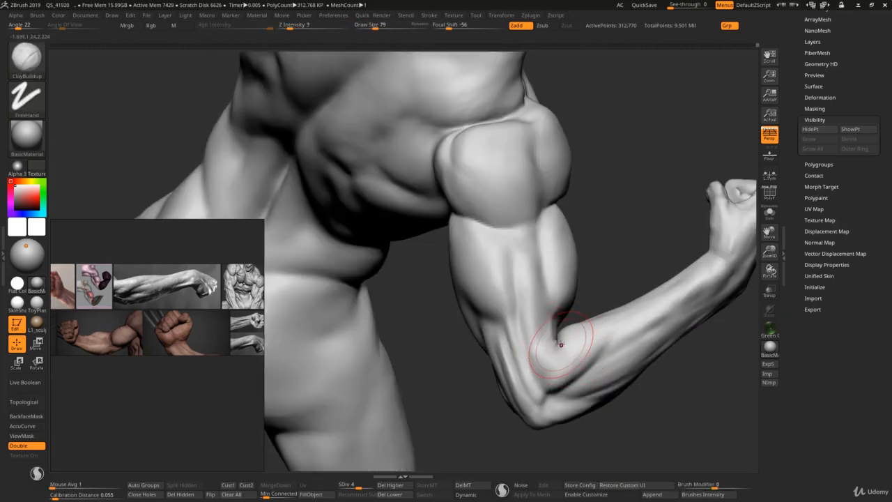
Shift the forearm bulge at the elbow crease, where it meets the biceps, with the Move brush.
key("b")
key("m")
key("v")
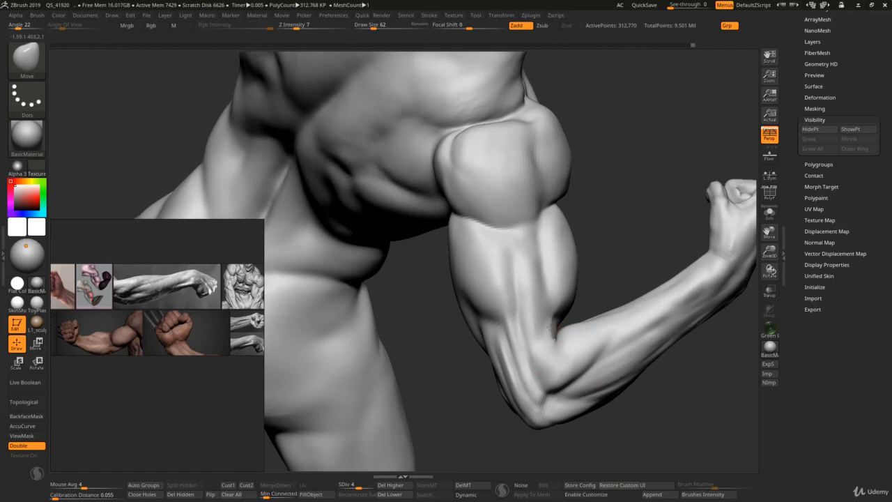
key("bracketright")
key("bracketright")
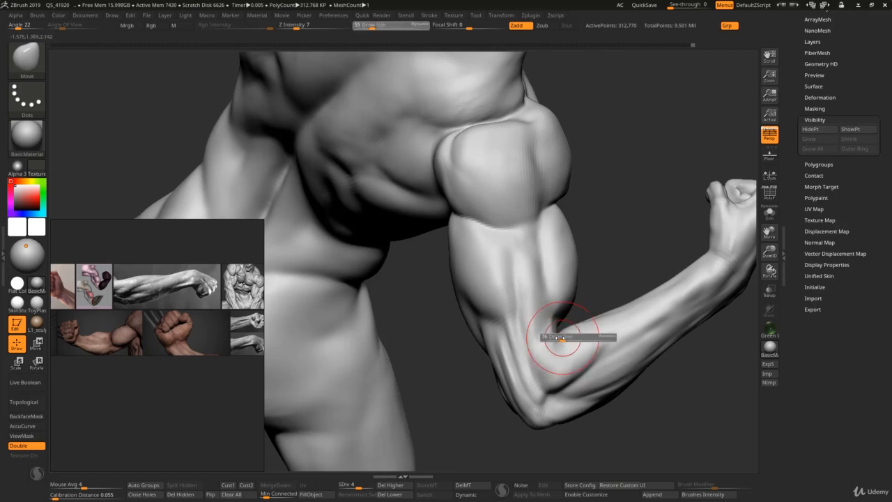
key("bracketleft")
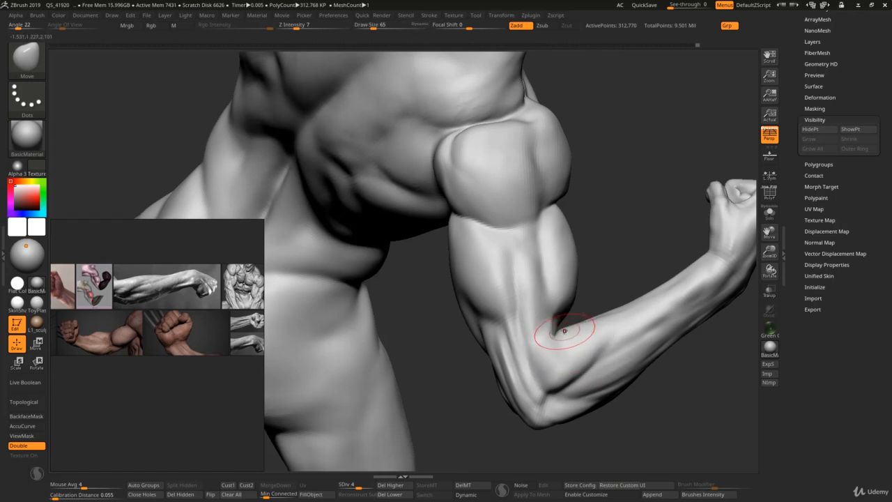
Carve the grooves between the upper forearm muscles beside the elbow with DamStandard.
key("b")
key("d")
key("s")
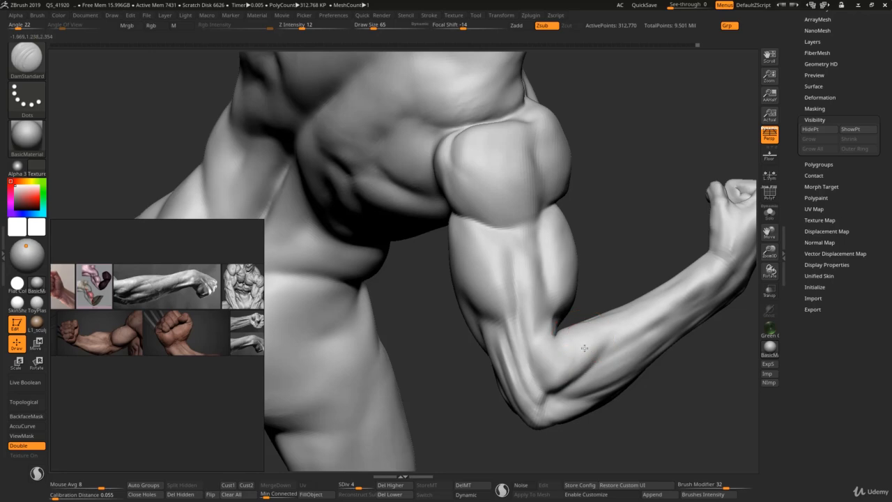
key("ctrl")
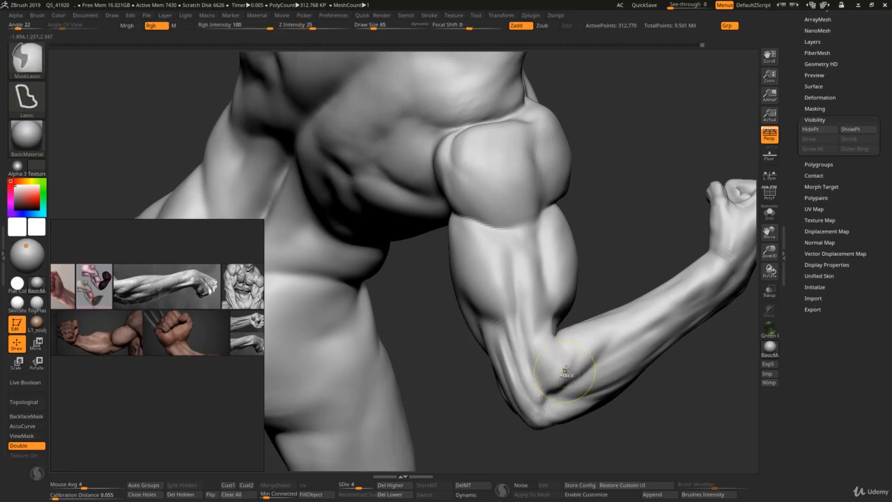
Deepen the elbow crease from below with DamStandard and build up the adjoining upper arm surface with ClayBuildup.
mouse_move(576, 353)
right_mouse_down("ctrl")
mouse_move(576, 313)
mouse_move(553, 347)
mouse_move(490, 357)
mouse_move(544, 325)
right_mouse_up("ctrl")
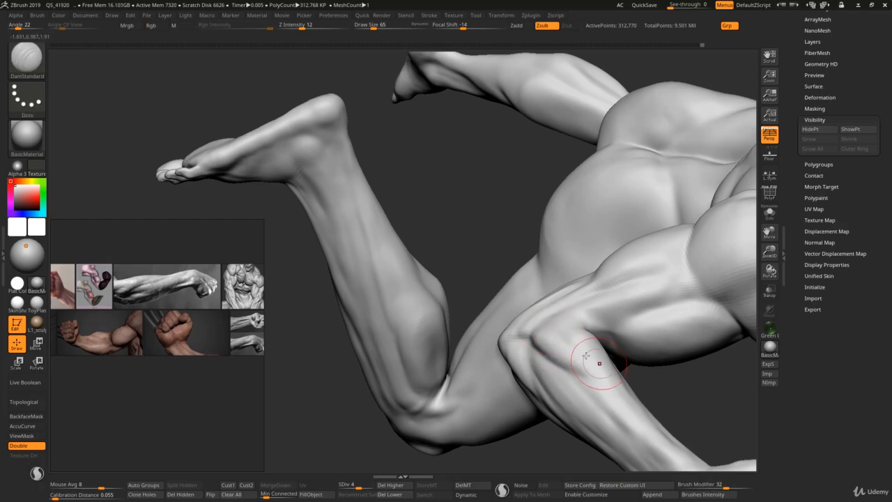
mouse_move(598, 363)
right_mouse_down()
mouse_move(567, 351)
mouse_move(593, 329)
right_mouse_up()
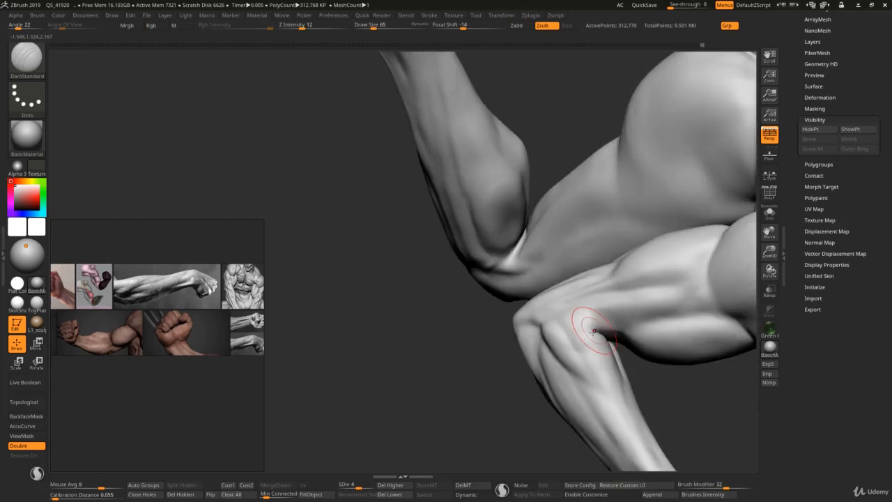
key("s")
mouse_move(593, 328)
left_mouse_down()
mouse_move(590, 317)
mouse_move(607, 318)
left_mouse_up()
key("s")
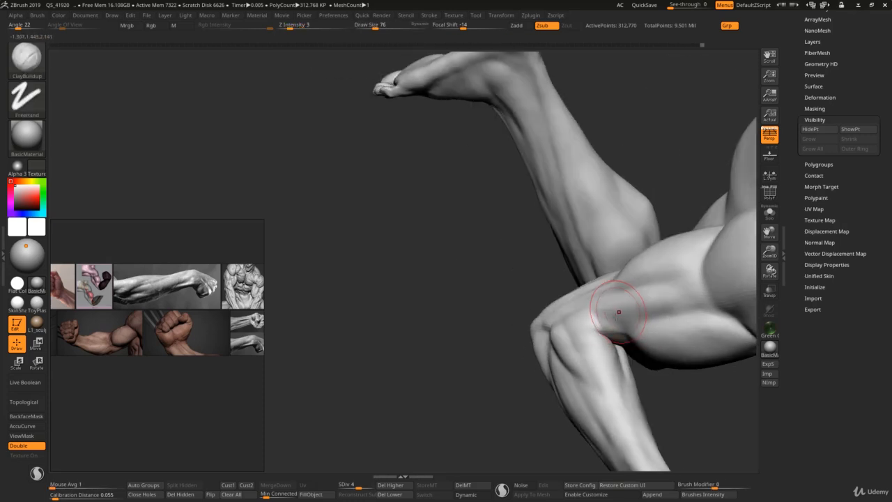
key("s")
left_click_drag(620, 311, 624, 330)
Refine the triceps contour just above the elbow with the Move brush and build up the tendon area with ClayBuildup.
mouse_move(623, 330)
right_mouse_down("ctrl")
mouse_move(593, 282)
mouse_move(589, 247)
mouse_move(577, 258)
mouse_move(578, 335)
mouse_move(568, 354)
mouse_move(549, 330)
mouse_move(528, 352)
right_mouse_up("ctrl")
key("s")
left_click_drag(529, 352, 526, 351)
key("b")
key("m")
key("v")
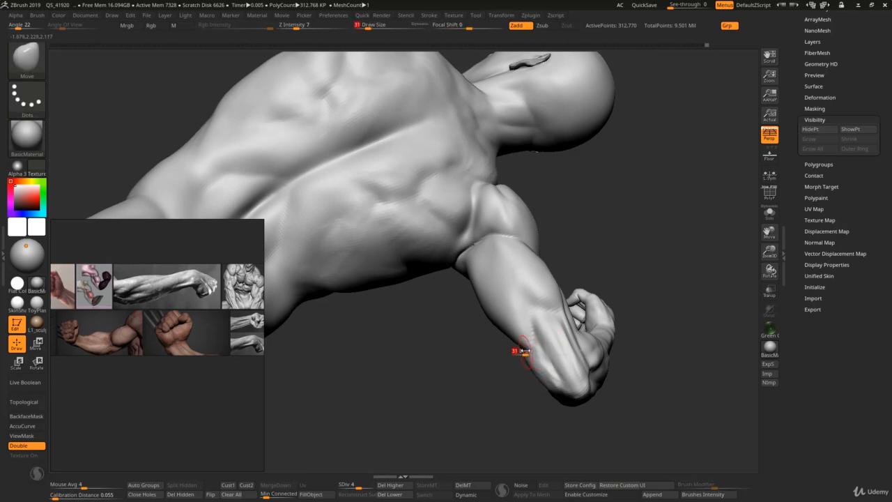
key("b")
key("c")
key("b")
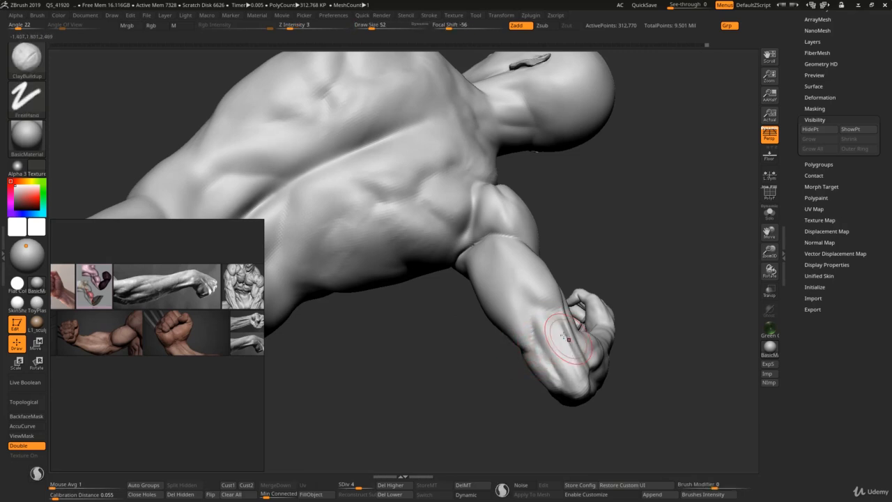
Reshape the back of the raised arm's shoulder where it meets the trapezius with the Move brush.
mouse_move(564, 335)
right_mouse_down("ctrl")
mouse_move(555, 283)
mouse_move(547, 332)
mouse_move(533, 327)
mouse_move(545, 313)
mouse_move(542, 283)
mouse_move(570, 334)
right_mouse_up("ctrl")
key("b")
key("s")
key("t")
key("b")
key("m")
key("v")
key("s")
mouse_move(556, 315)
left_mouse_down()
mouse_move(563, 325)
mouse_move(595, 313)
left_mouse_up()
key("s")
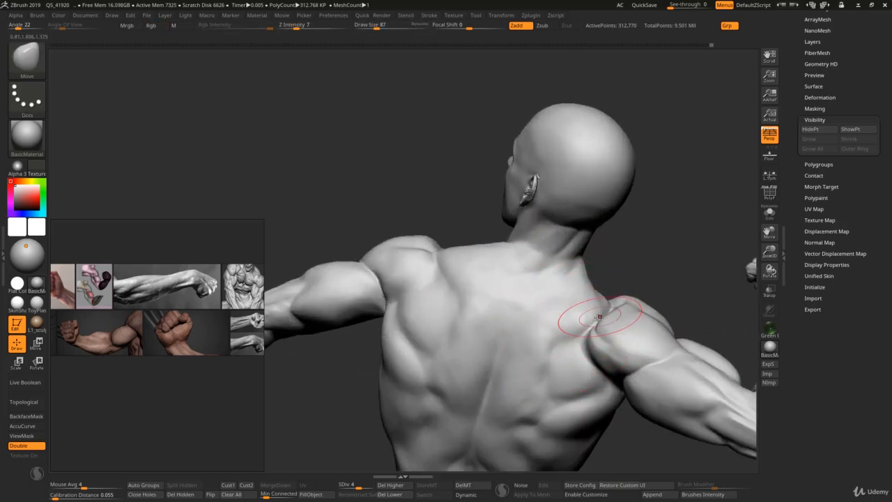
Adjust the rear deltoid and its transition into the shoulder blade with the Move brush, using smaller brush sizes.
mouse_move(617, 318)
right_mouse_down()
mouse_move(600, 313)
mouse_move(601, 285)
mouse_move(624, 297)
mouse_move(631, 326)
right_mouse_up()
key("s")
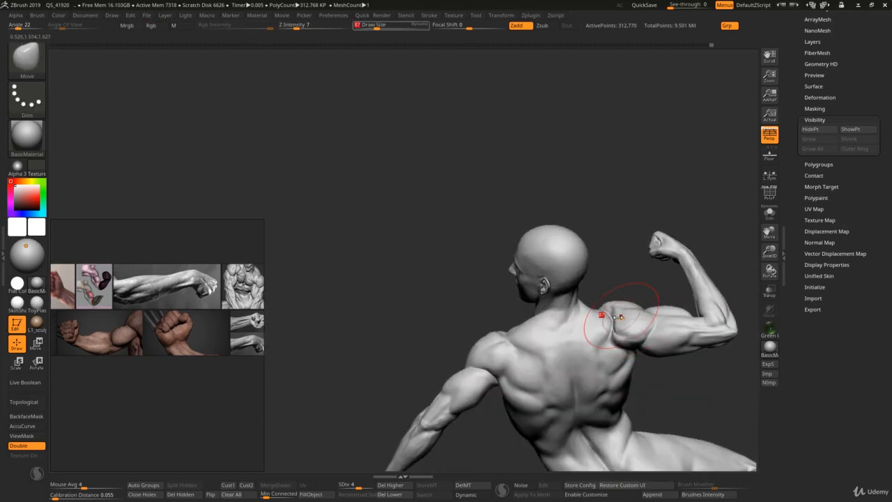
left_click_drag(610, 313, 602, 314)
right_click_drag(617, 318, 615, 350, "ctrl")
key("s")
left_click_drag(614, 354, 622, 354)
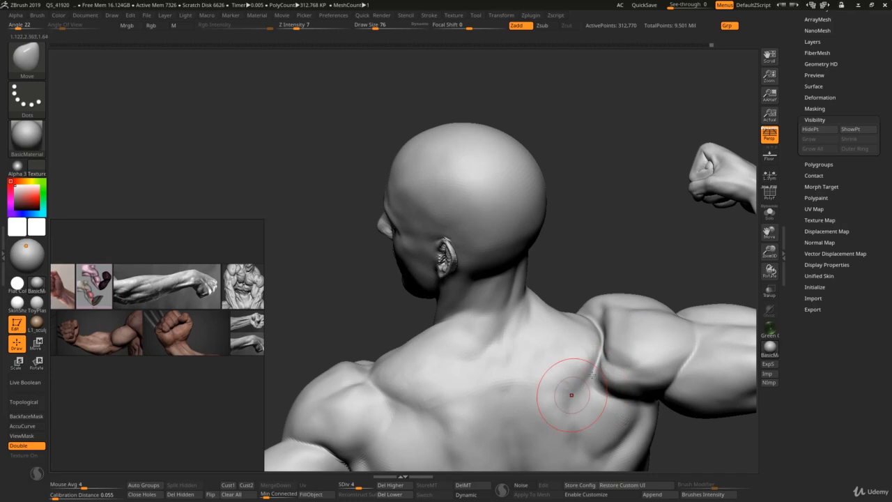
right_click_drag(576, 381, 519, 254, "ctrl")
mouse_move(613, 334)
right_mouse_down()
mouse_move(568, 341)
mouse_move(579, 315)
mouse_move(592, 317)
right_mouse_up()
Build up the rear deltoid's edge and the area towards the armpit with ClayBuildup.
key("b")
key("c")
key("b")
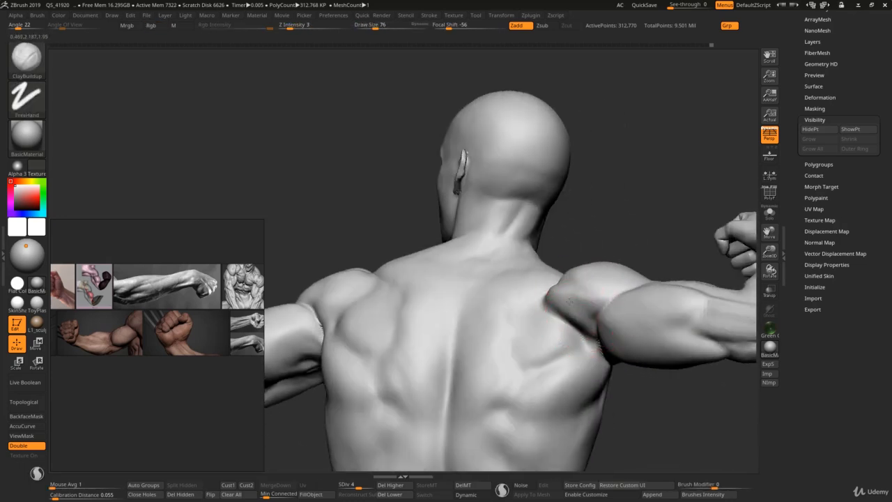
Find the back-view photo of a flexed arm on the Pose reference board and bring it into view.
scroll(253, 415, "down", 3)
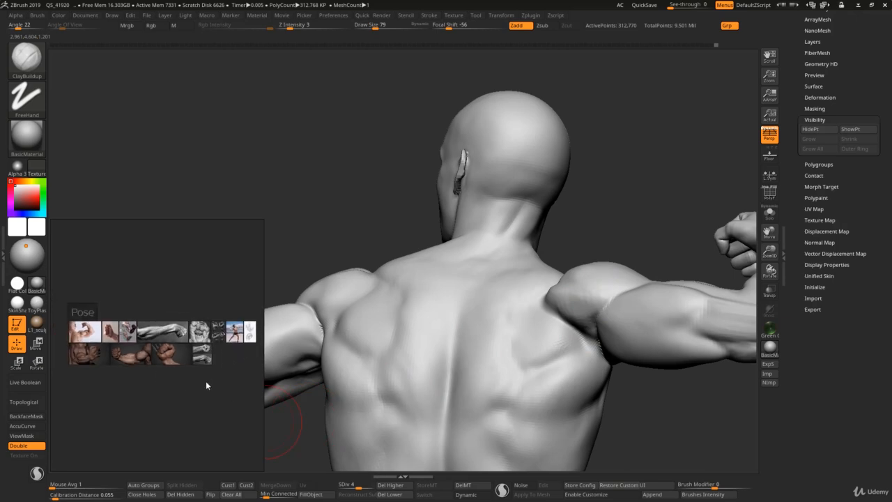
middle_click_drag(75, 319, 166, 328)
scroll(166, 328, "up", 5)
middle_click_drag(195, 354, 252, 280)
middle_click_drag(208, 318, 201, 361)
scroll(218, 373, "down", 3)
Refine the rear deltoid against the reference photo with ClayBuildup and reshape its inner end with the Move brush.
mouse_move(563, 267)
right_mouse_down()
mouse_move(591, 293)
mouse_move(578, 283)
right_mouse_up()
key("s")
left_click_drag(578, 283, 580, 283)
right_click_drag(574, 283, 582, 285)
key("s")
key("b")
key("m")
key("v")
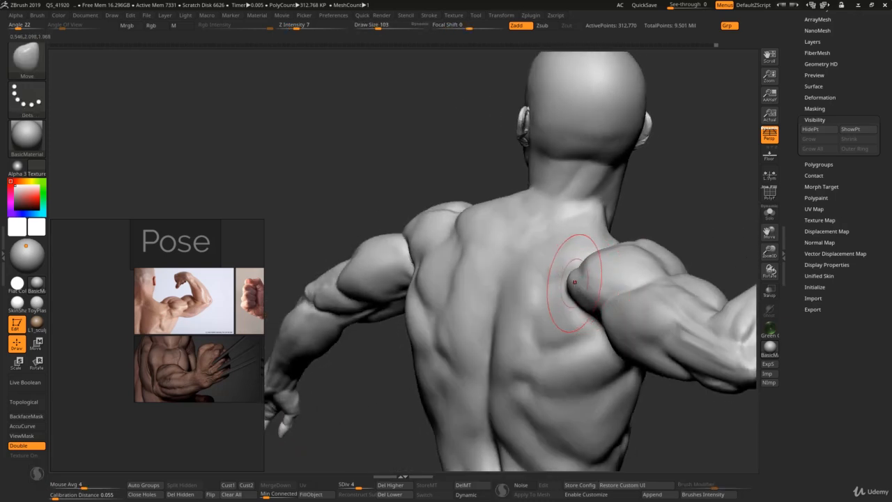
left_click_drag(574, 281, 580, 280)
mouse_move(592, 299)
right_mouse_down("ctrl")
mouse_move(569, 271)
mouse_move(588, 299)
mouse_move(623, 304)
mouse_move(573, 299)
mouse_move(629, 295)
mouse_move(564, 218)
mouse_move(604, 251)
right_mouse_up("ctrl")
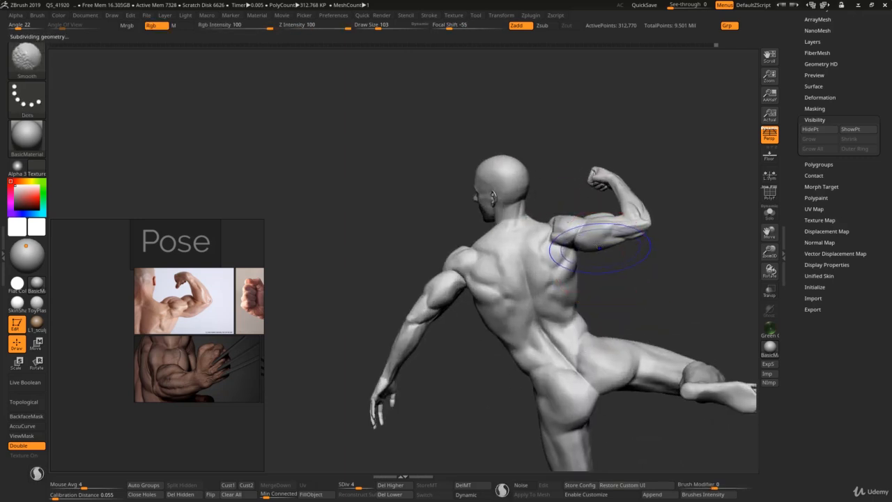
Lower the figure to subdivision level 1 and reshape the raised arm's shoulder with a large Move brush.
key("shift+d")
key("shift+d")
key("shift+d")
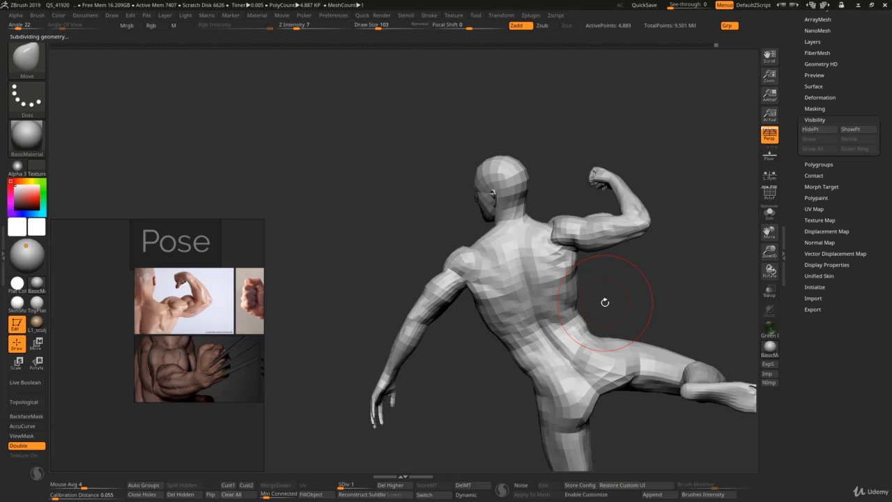
right_click_drag(561, 237, 564, 253, "ctrl")
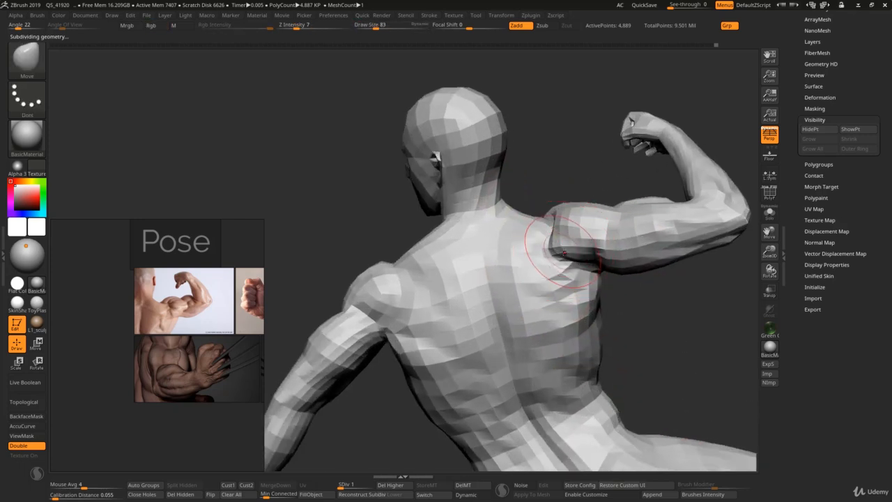
key("s")
left_click_drag(561, 258, 556, 258)
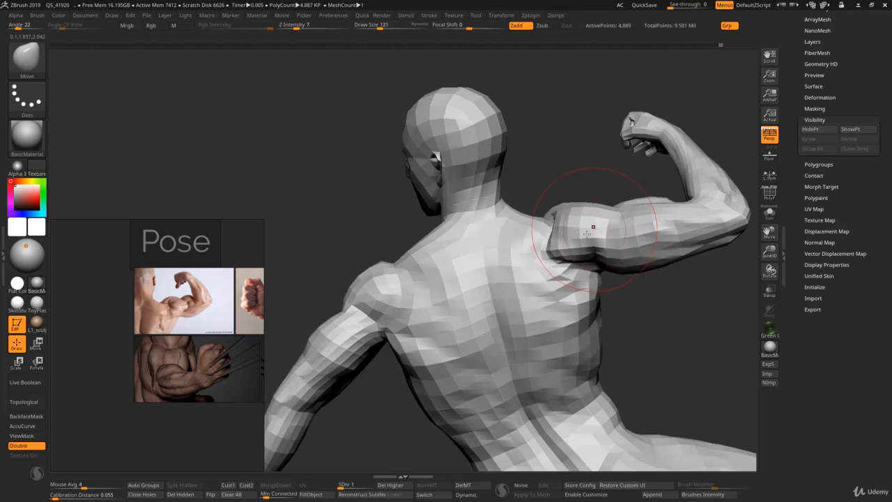
key("s")
left_click_drag(574, 218, 578, 218)
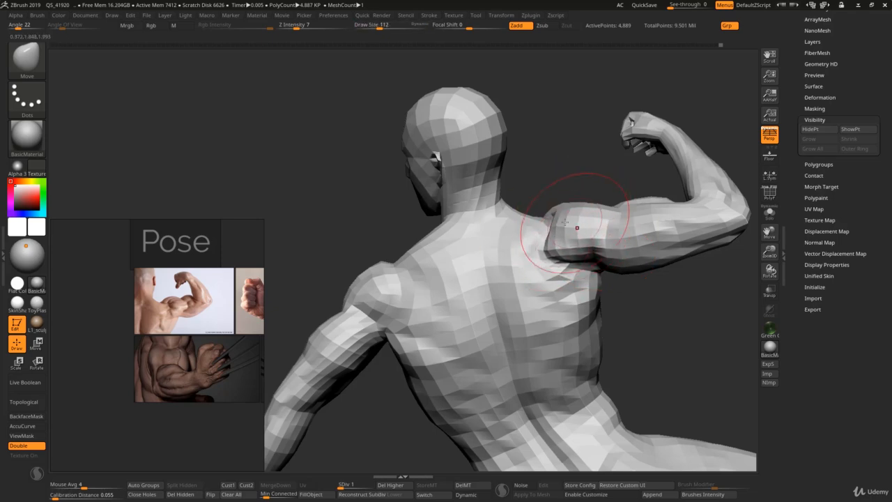
Mask everything except the head by its polygroup and hide the polyframe.
mouse_move(567, 215)
right_mouse_down()
mouse_move(593, 219)
mouse_move(554, 218)
mouse_move(534, 232)
mouse_move(524, 225)
right_mouse_up()
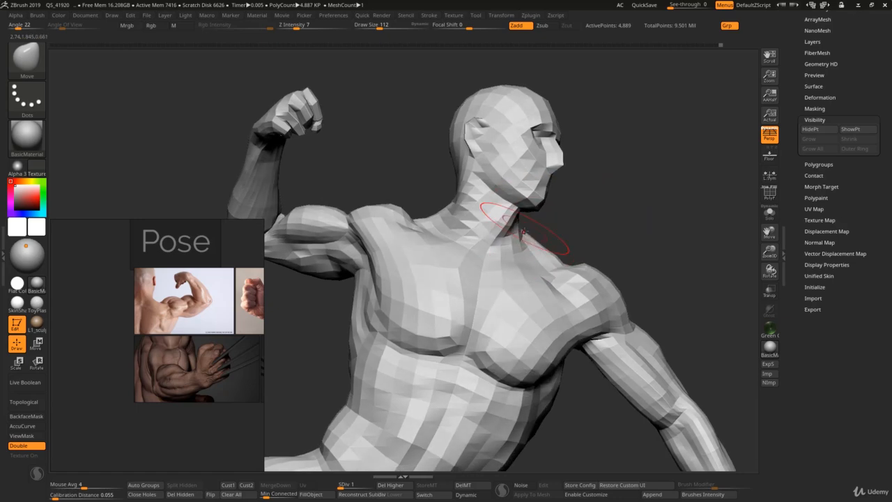
key("shift+f")
key("w")
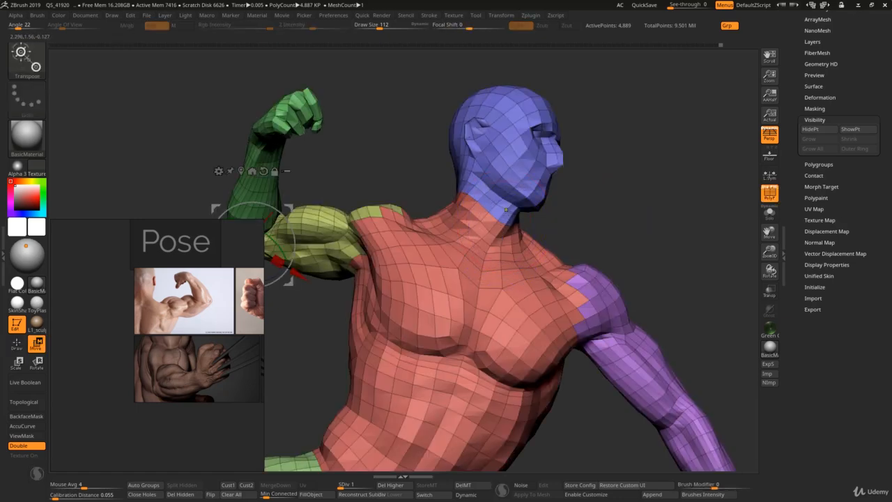
left_click(508, 213, "ctrl")
right_click_drag(565, 224, 571, 183)
left_click(576, 209, "ctrl")
left_click(575, 207, "ctrl")
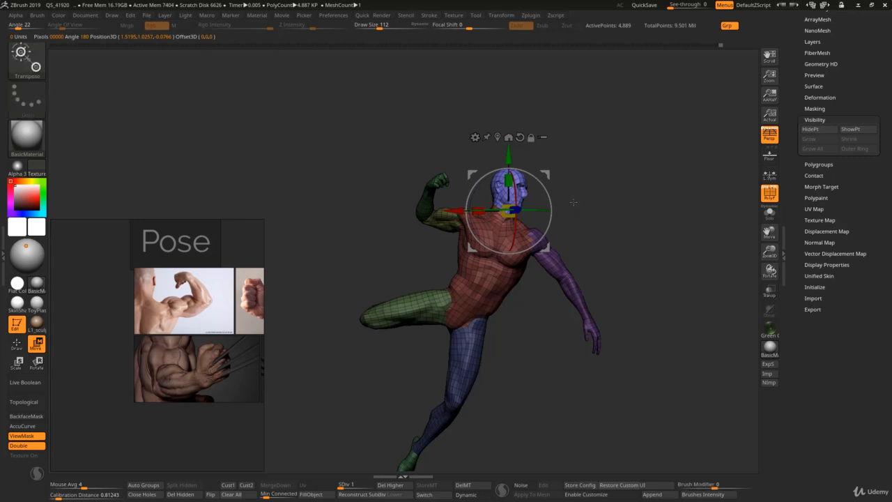
key("d")
key("d")
key("shift+f")
key("q")
Reposition and rotate the unmasked head with the transform gizmo at subdivision level 1, checking from several angles.
mouse_move(569, 203)
right_mouse_down("ctrl")
mouse_move(592, 229)
mouse_move(607, 181)
right_mouse_up("ctrl")
key("w")
key("shift+d")
key("shift+d")
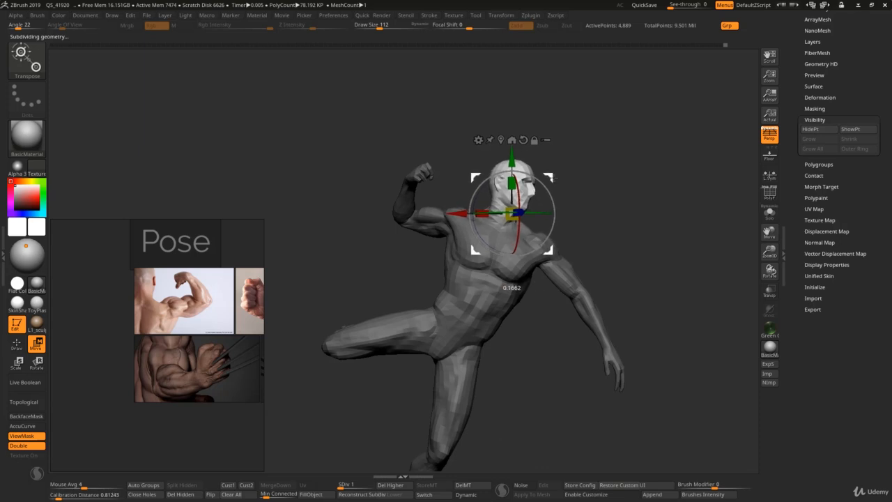
mouse_move(567, 180)
right_mouse_down("ctrl")
mouse_move(558, 197)
mouse_move(558, 180)
right_mouse_up("ctrl")
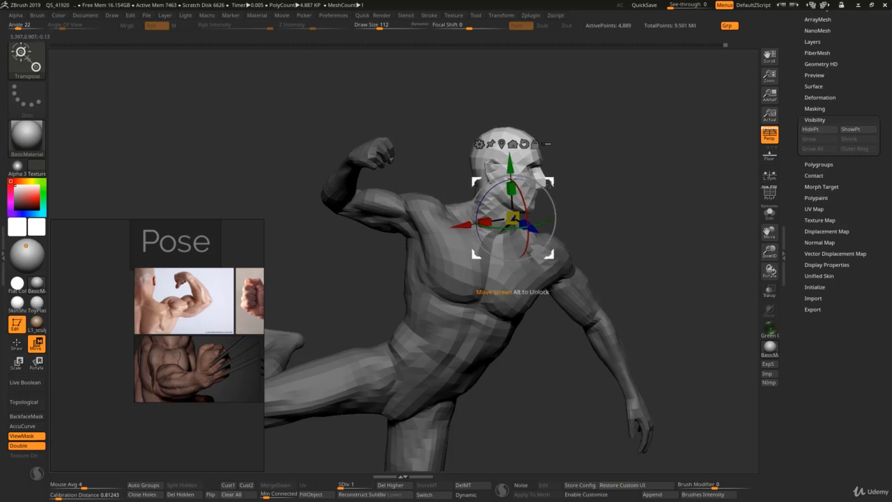
mouse_move(549, 184)
right_mouse_down("ctrl")
mouse_move(553, 195)
mouse_move(597, 209)
mouse_move(597, 200)
mouse_move(564, 204)
mouse_move(613, 252)
mouse_move(592, 257)
mouse_move(557, 184)
right_mouse_up("ctrl")
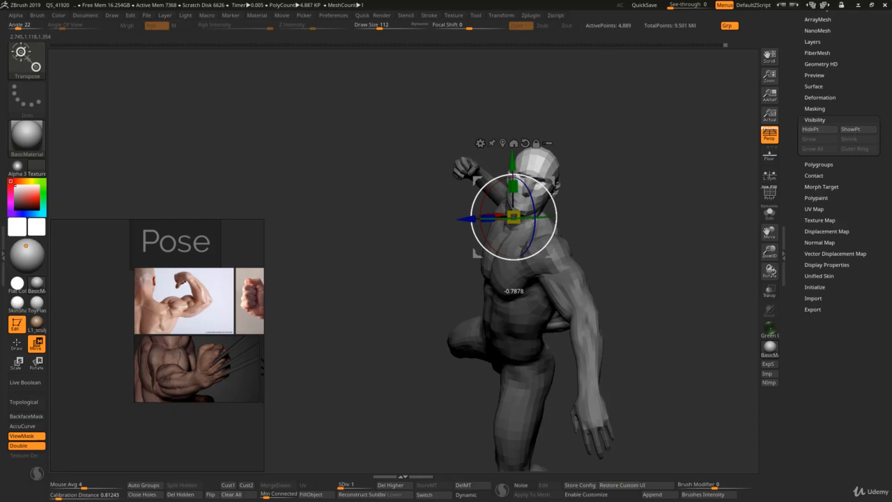
Turn off the mask display and leave the transform gizmo to return to sculpting mode.
key("ctrl+h")
mouse_move(584, 196)
right_mouse_down()
mouse_move(603, 225)
mouse_move(529, 220)
mouse_move(565, 226)
mouse_move(534, 260)
mouse_move(579, 277)
mouse_move(568, 323)
mouse_move(620, 321)
mouse_move(597, 334)
mouse_move(587, 305)
right_mouse_up()
key("q")
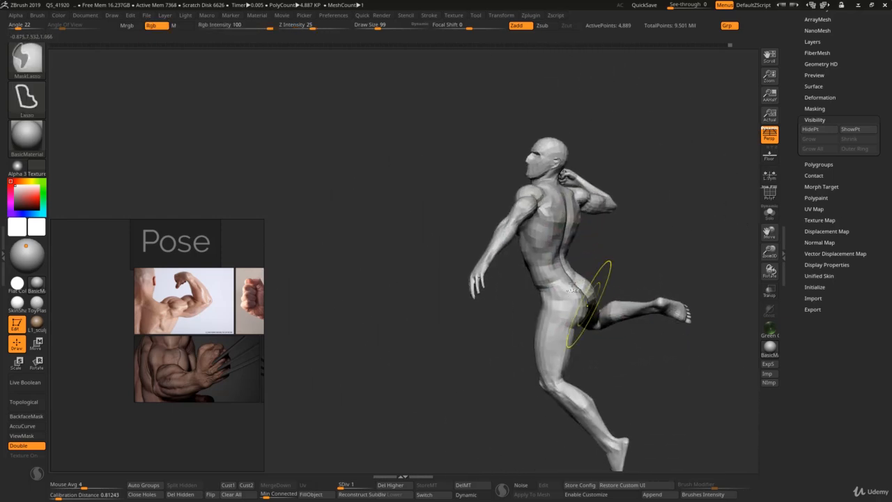
Reshape the lower back with an enlarged Move brush at subdivision level 1.
right_click_drag(577, 258, 566, 271)
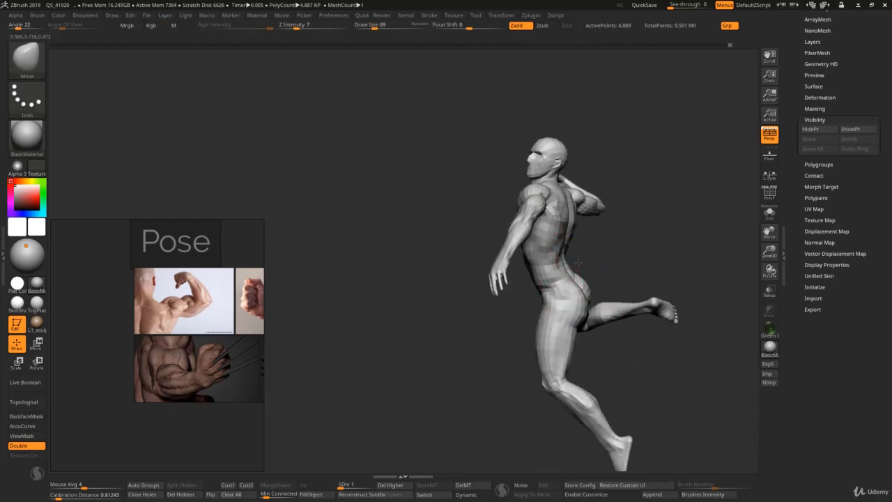
key("bracketright")
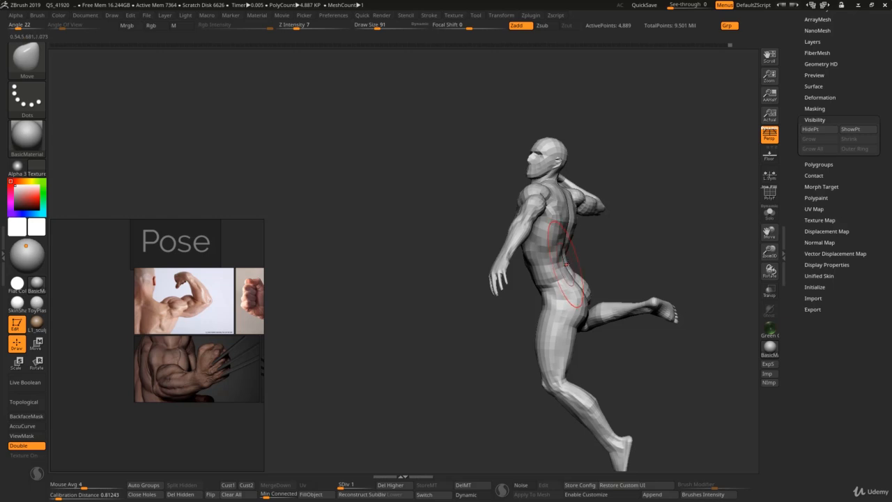
mouse_move(576, 260)
right_mouse_down()
mouse_move(495, 268)
mouse_move(536, 268)
right_mouse_up()
key("s")
key("s")
left_click_drag(568, 266, 570, 267)
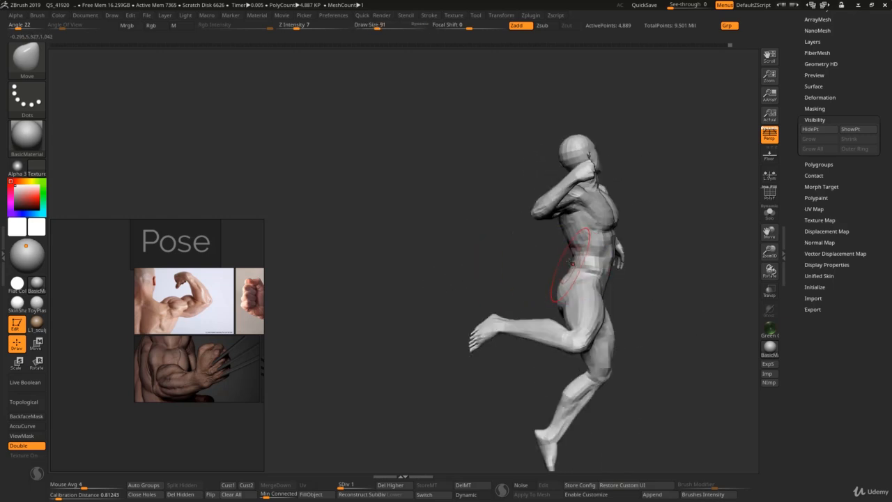
Adjust the waist and buttock contour on the bent leg's side with the Move brush.
mouse_move(573, 264)
right_mouse_down()
mouse_move(566, 255)
mouse_move(555, 267)
mouse_move(569, 271)
mouse_move(545, 277)
right_mouse_up()
key("s")
key("s")
left_click_drag(546, 277, 549, 276)
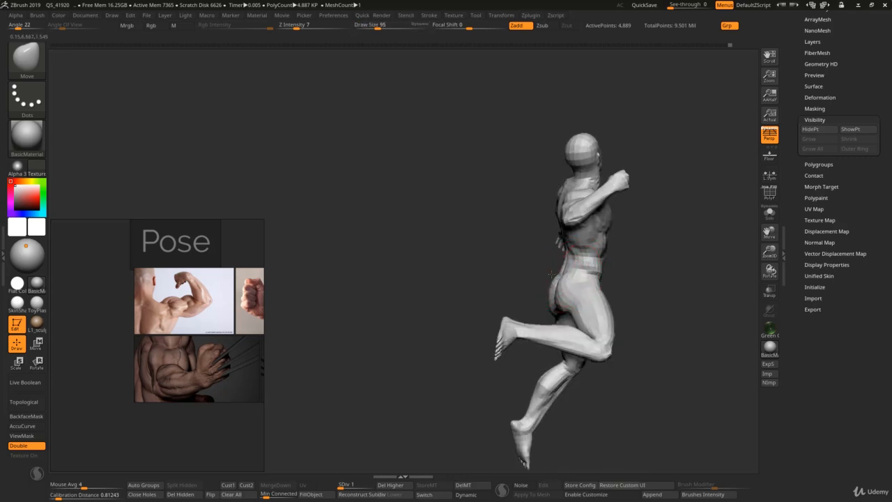
right_click_drag(566, 279, 579, 313)
key("s")
left_click_drag(580, 313, 576, 313)
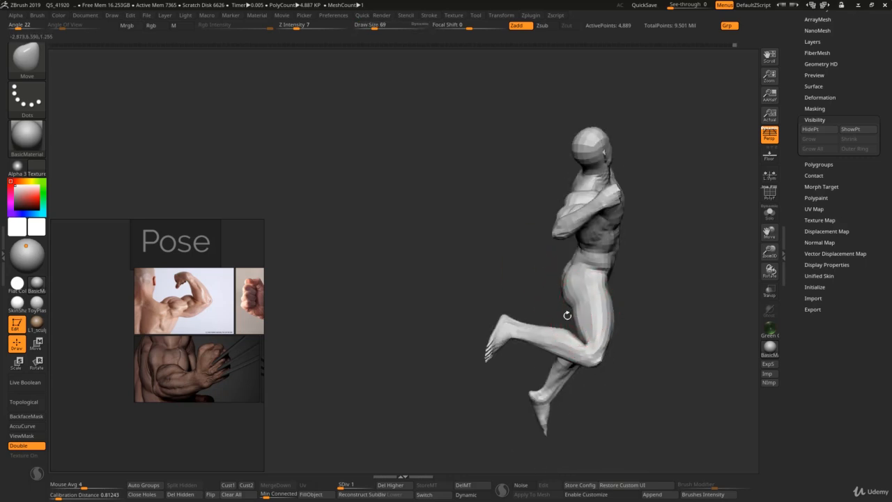
Reshape the fold behind the bent knee with the Move brush, raising the figure to subdivision level 2.
mouse_move(567, 315)
right_mouse_down("alt")
mouse_move(558, 286)
mouse_move(575, 323)
right_mouse_up("alt")
key("s")
left_click_drag(576, 323, 567, 292)
key("s")
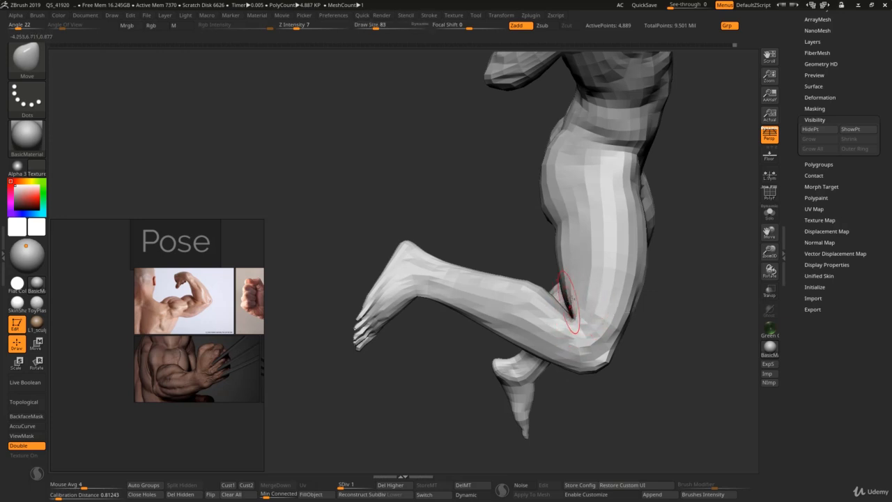
key("d")
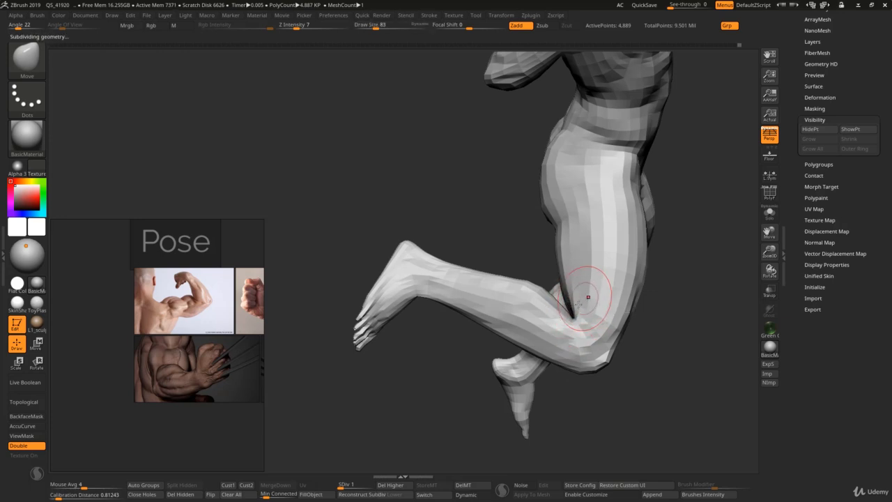
key("s")
left_click_drag(587, 302, 582, 302)
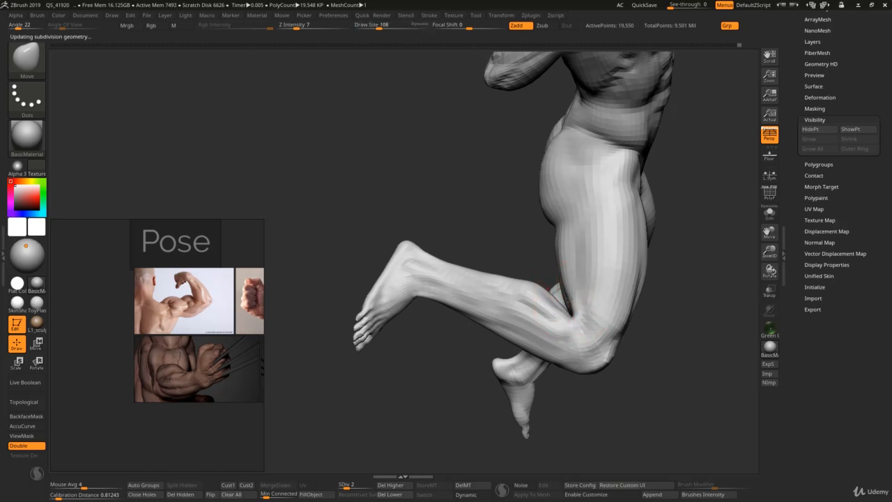
Enable backface masking for the Move brush and adjust the thigh and calf where they meet behind the bent knee.
key("b")
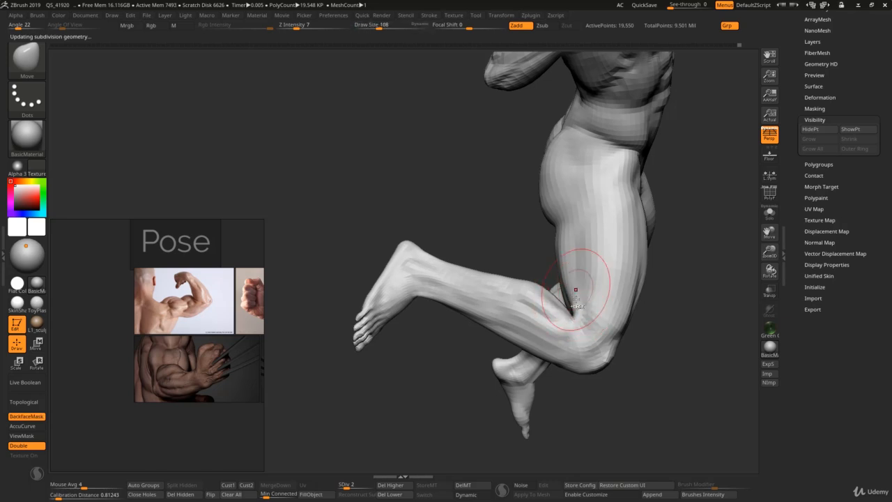
mouse_move(576, 290)
right_mouse_down("ctrl")
mouse_move(571, 314)
mouse_move(614, 328)
mouse_move(613, 296)
mouse_move(615, 362)
mouse_move(567, 319)
mouse_move(551, 328)
mouse_move(567, 323)
right_mouse_up("ctrl")
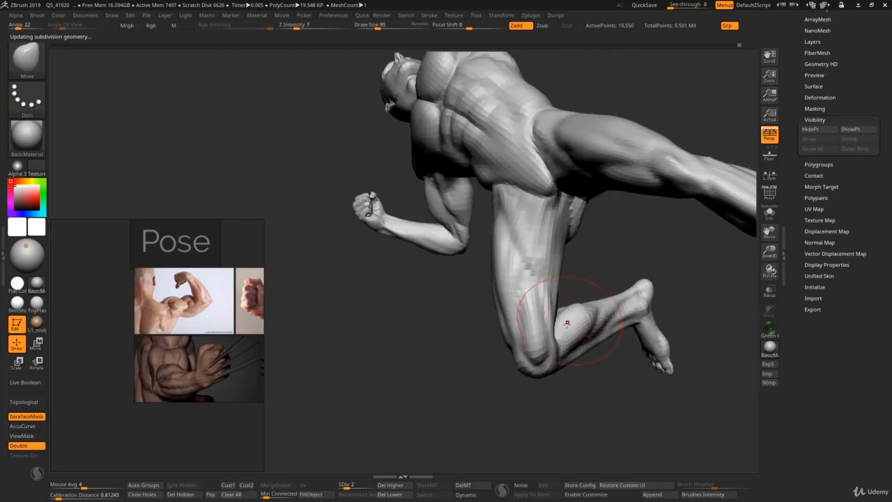
right_click_drag(656, 364, 549, 308)
Raise the figure to subdivision level 4 and refine the thigh above the bent knee with large ClayBuildup and Move brushes.
key("1")
key("s")
key("ctrl+d")
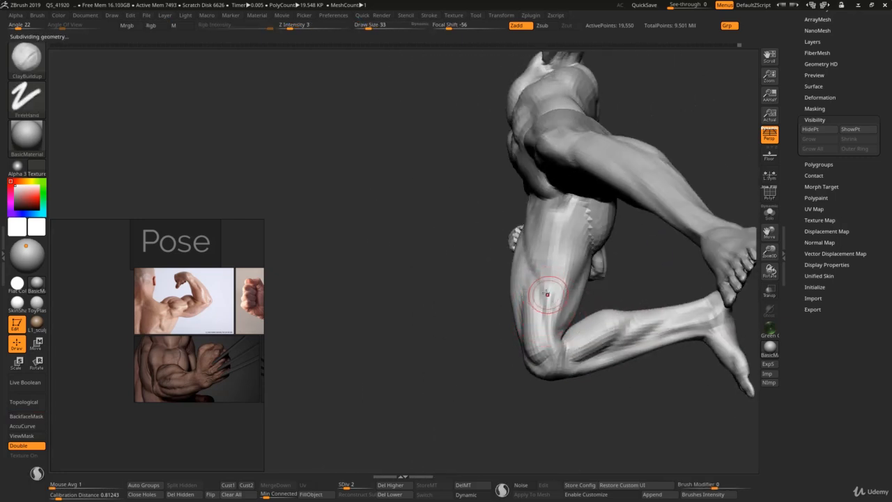
key("s")
left_click_drag(537, 293, 544, 294)
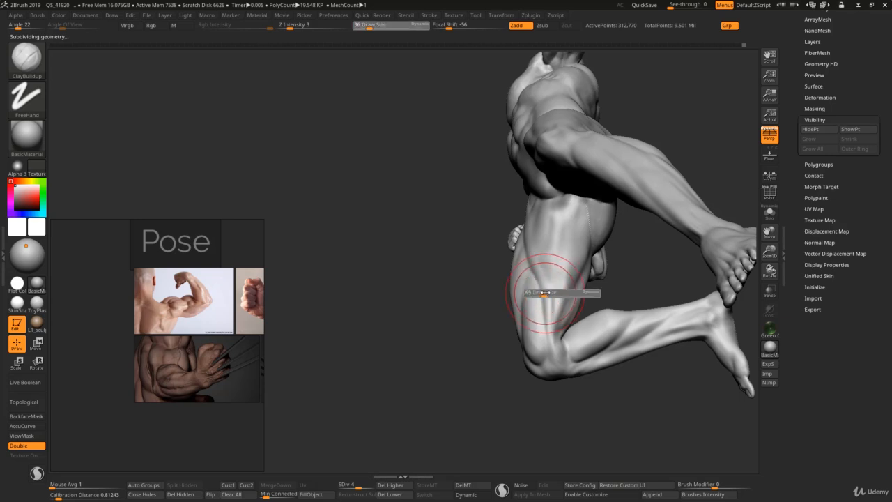
key("2")
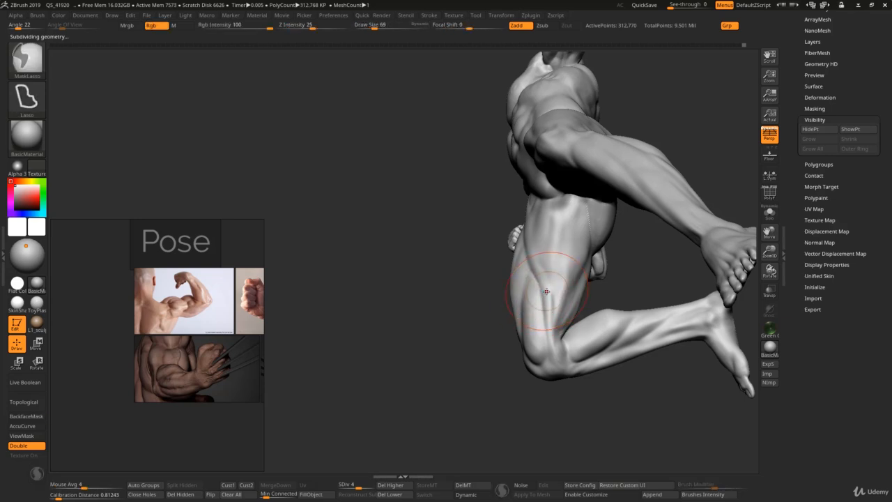
key("s")
left_click_drag(547, 289, 545, 289)
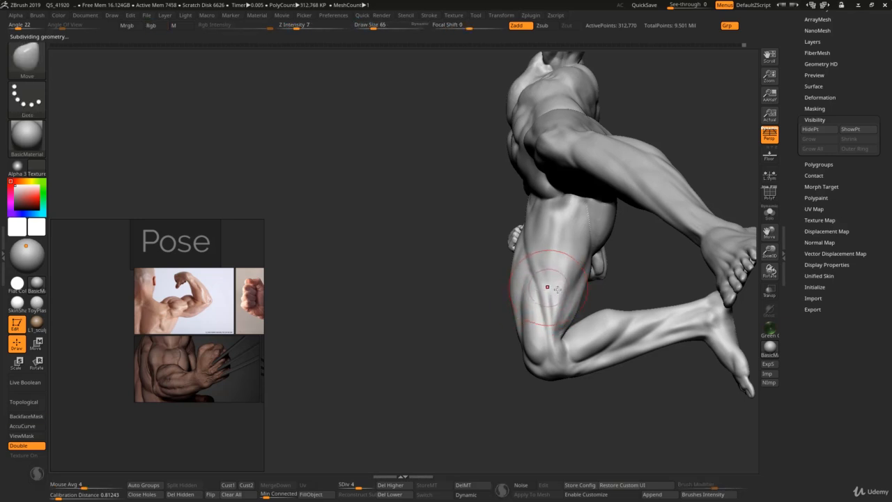
Build up the crease behind the bent knee with a small ClayBuildup brush and smooth it.
key("1")
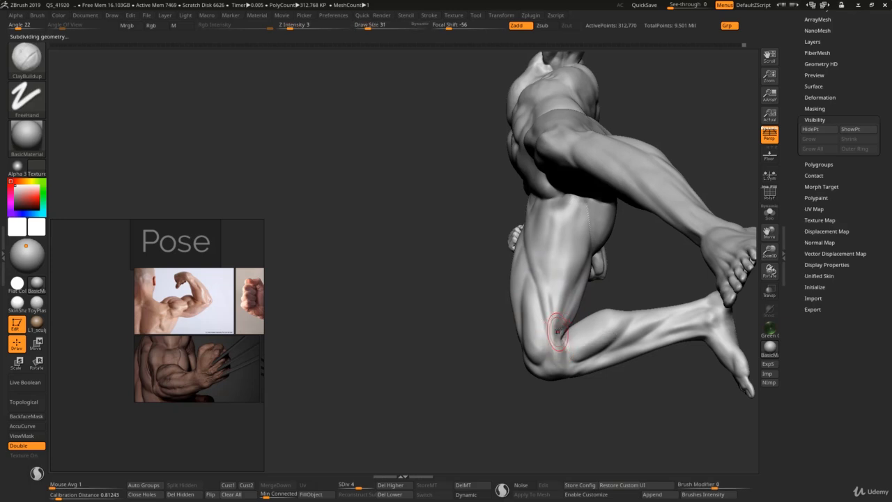
mouse_move(552, 343)
right_mouse_down()
mouse_move(511, 318)
mouse_move(549, 342)
right_mouse_up()
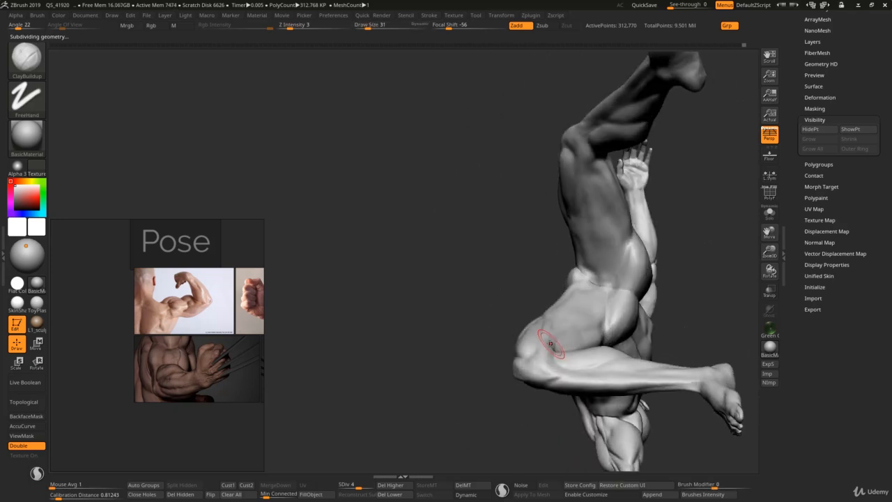
key("shift")
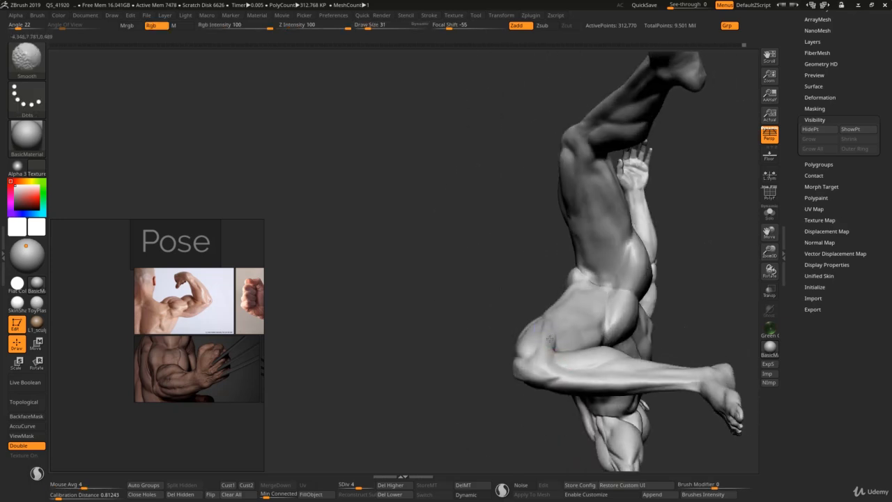
mouse_move(555, 338)
right_mouse_down()
mouse_move(556, 367)
mouse_move(556, 329)
mouse_move(538, 313)
mouse_move(581, 285)
mouse_move(561, 326)
mouse_move(578, 255)
right_mouse_up()
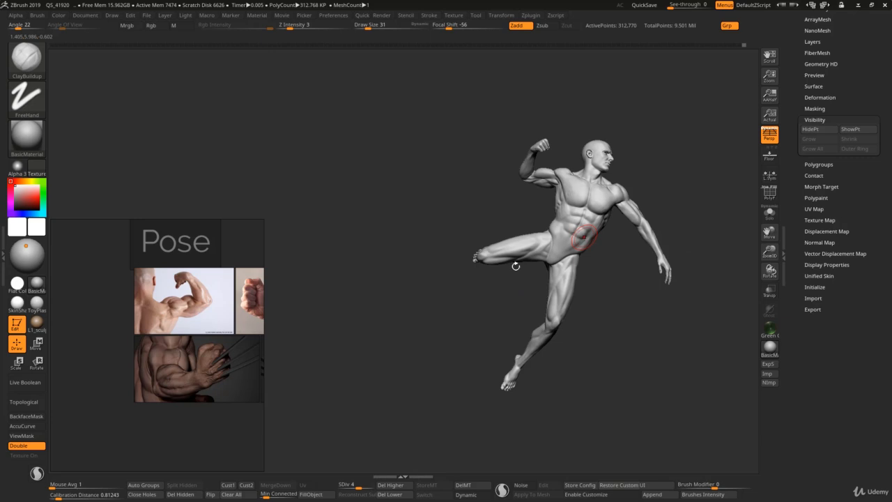
Build up the outer chest beside the raised arm's shoulder with the ClayBuildup brush.
mouse_move(516, 266)
right_mouse_down("ctrl")
mouse_move(602, 255)
mouse_move(566, 105)
mouse_move(532, 247)
mouse_move(527, 237)
mouse_move(521, 243)
mouse_move(520, 209)
mouse_move(460, 218)
right_mouse_up("ctrl")
key("b")
key("m")
key("v")
key("b")
key("s")
key("t")
key("b")
key("c")
key("b")
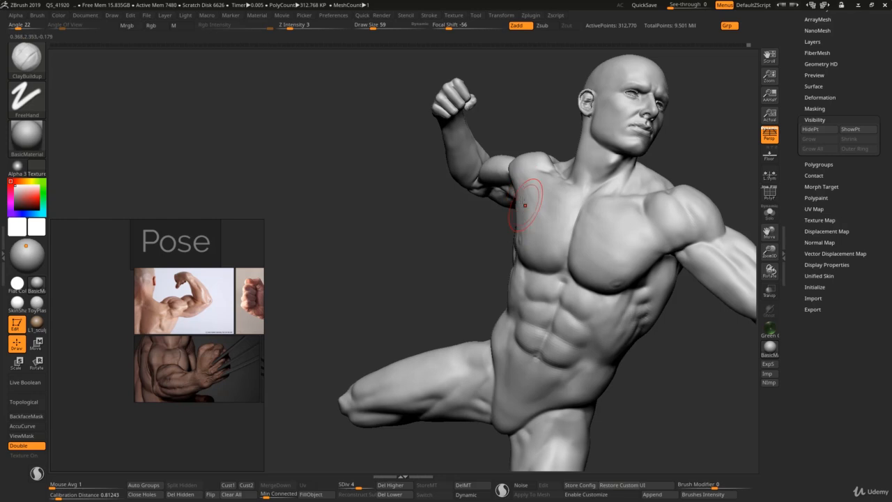
mouse_move(539, 209)
right_mouse_down("ctrl")
mouse_move(547, 209)
mouse_move(530, 217)
right_mouse_up("ctrl")
key("s")
left_click_drag(530, 217, 533, 217)
Reshape the raised arm's shoulder and the adjoining chest contour with a large Move brush from several angles.
key("b")
key("m")
key("v")
right_click_drag(524, 191, 531, 180)
key("s")
mouse_move(531, 159)
left_mouse_down()
mouse_move(541, 159)
mouse_move(527, 145)
left_mouse_up()
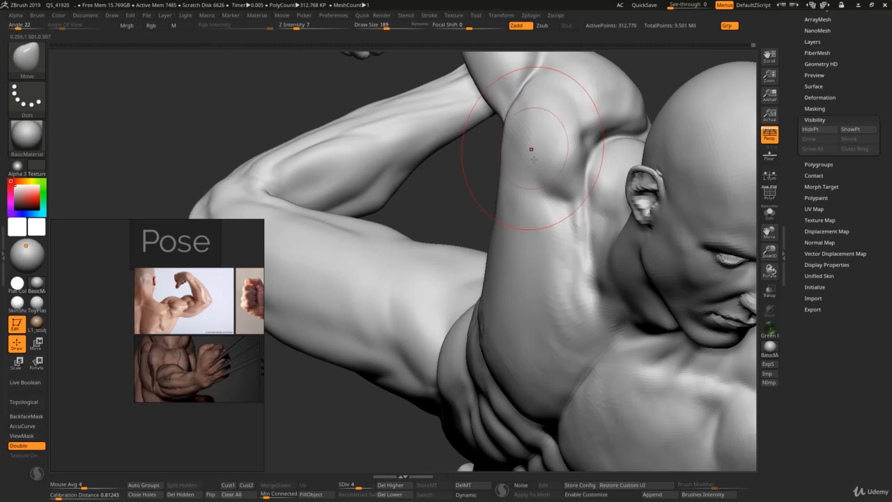
mouse_move(531, 147)
right_mouse_down("ctrl")
mouse_move(520, 131)
mouse_move(542, 198)
mouse_move(533, 193)
right_mouse_up("ctrl")
key("s")
left_click_drag(547, 193, 531, 192)
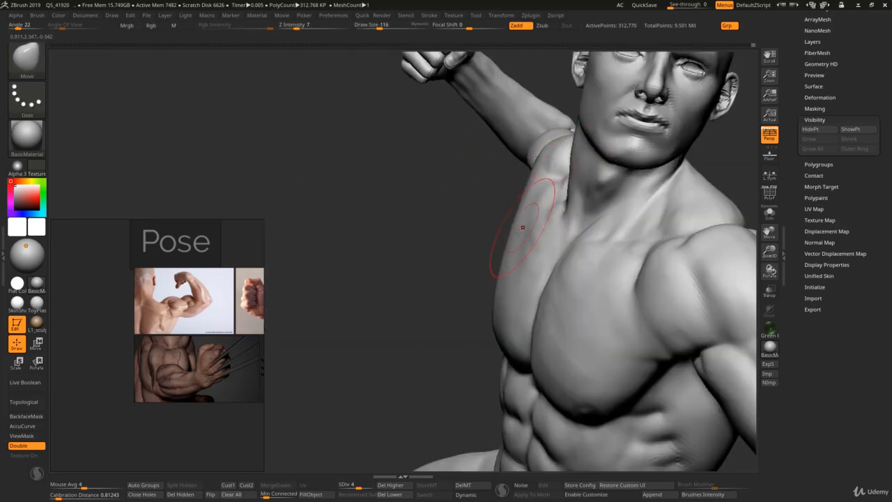
key("bracketright")
right_click_drag(584, 262, 622, 237)
Add volume to the chest below the raised arm's shoulder with a large ClayBuildup brush and smooth the surface.
key("b")
key("c")
key("b")
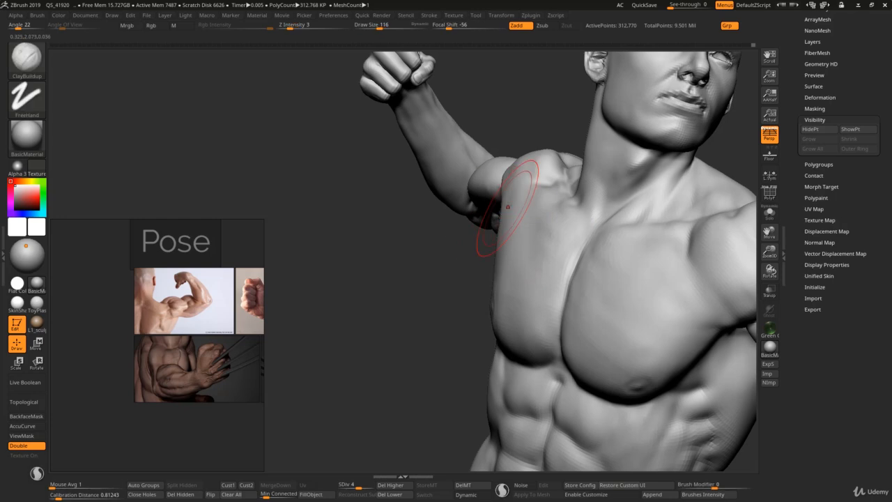
key("shift")
right_click_drag(517, 236, 536, 244)
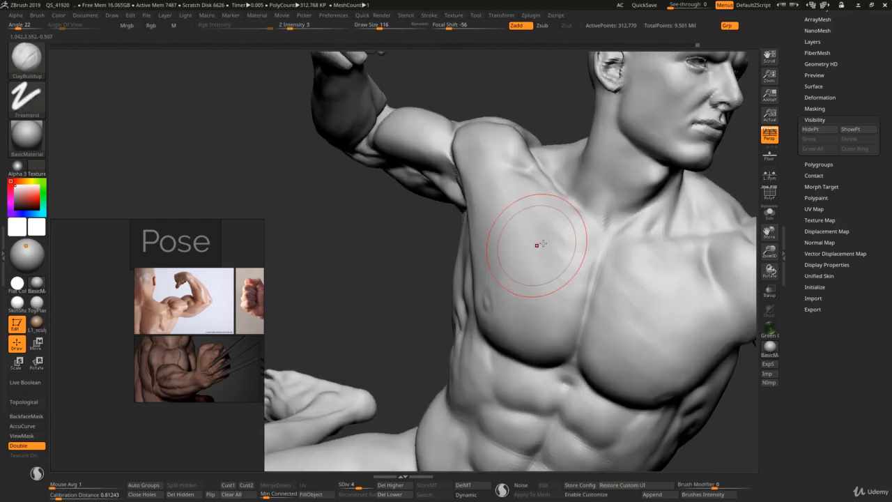
Define the pectoral on the raised arm's side with a large DamStandard brush and smooth the strokes.
key("b")
key("d")
key("s")
left_click_drag(564, 249, 503, 206)
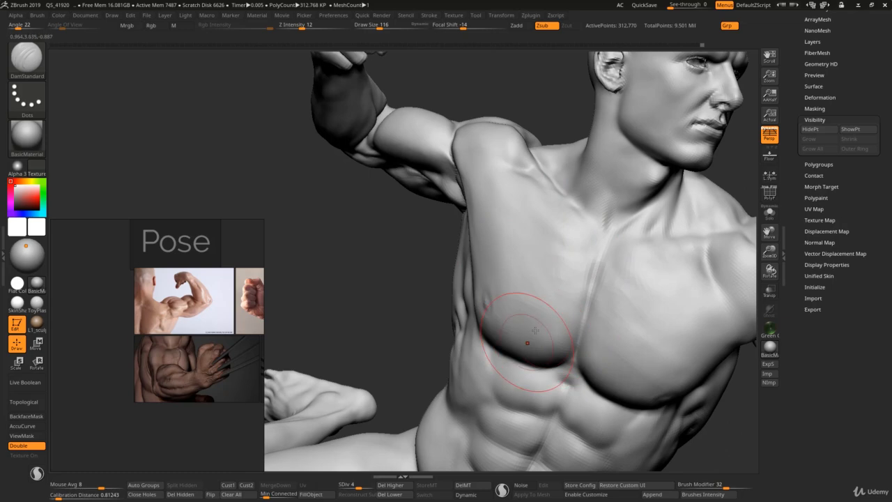
mouse_move(527, 340)
right_mouse_down()
mouse_move(553, 341)
mouse_move(528, 329)
mouse_move(516, 340)
right_mouse_up()
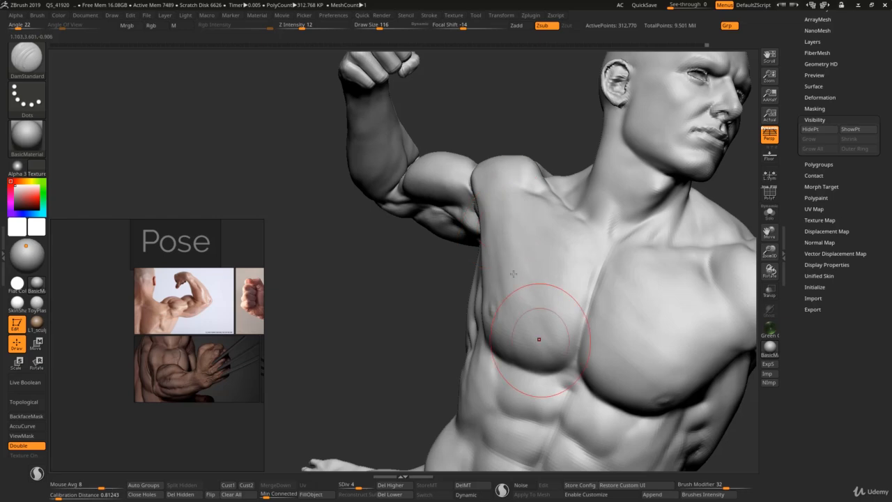
right_click_drag(513, 243, 541, 297)
key("shift")
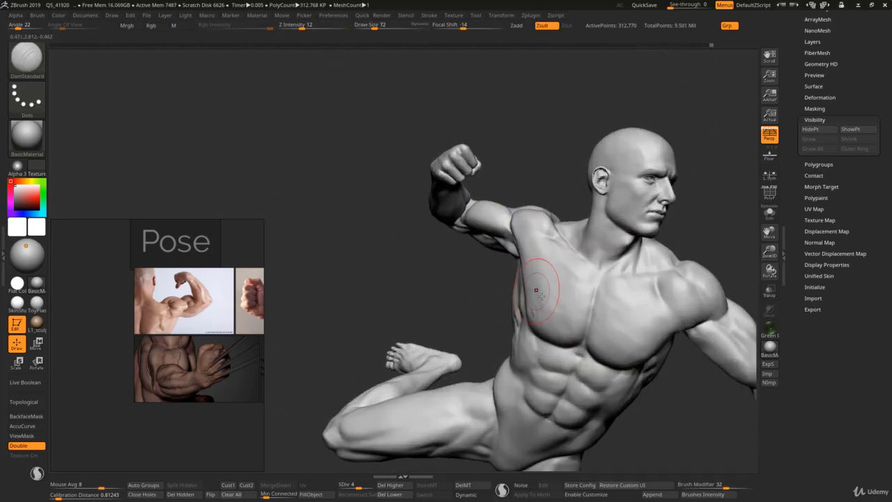
Refine the transition between the pectoral and the raised arm's shoulder with smaller DamStandard strokes and smoothing.
key("bracketleft")
key("shift")
mouse_move(553, 284)
right_mouse_down("ctrl")
mouse_move(532, 265)
mouse_move(550, 272)
right_mouse_up("ctrl")
key("s")
left_click_drag(547, 274, 550, 275)
right_click_drag(546, 270, 562, 257)
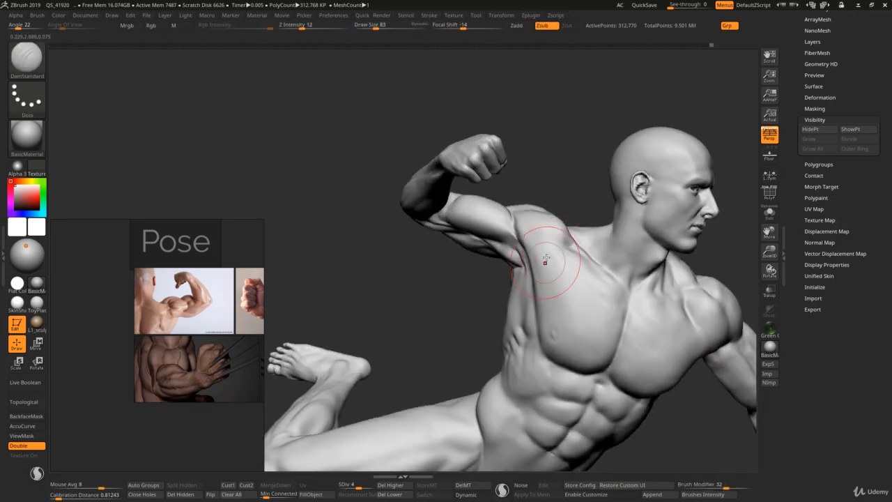
key("bracketleft")
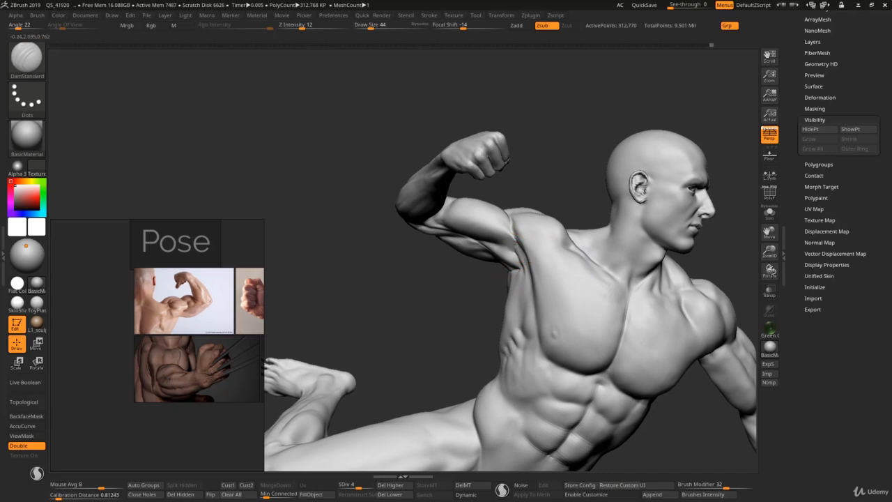
Build up the underarm where the raised arm meets the chest with a small ClayBuildup brush.
mouse_move(520, 249)
right_mouse_down()
mouse_move(522, 264)
mouse_move(509, 256)
right_mouse_up()
key("b")
key("c")
key("b")
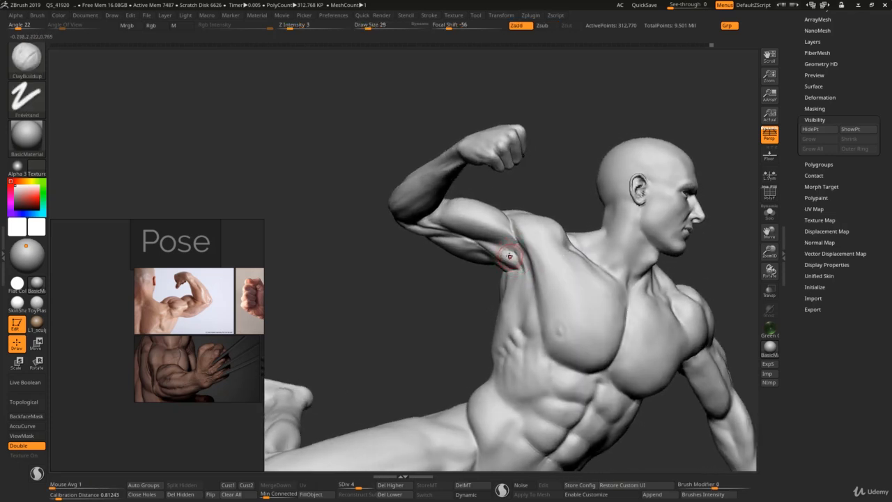
Carve the armpit creases and the side of the chest below them with the DamStandard brush.
key("b")
key("d")
key("s")
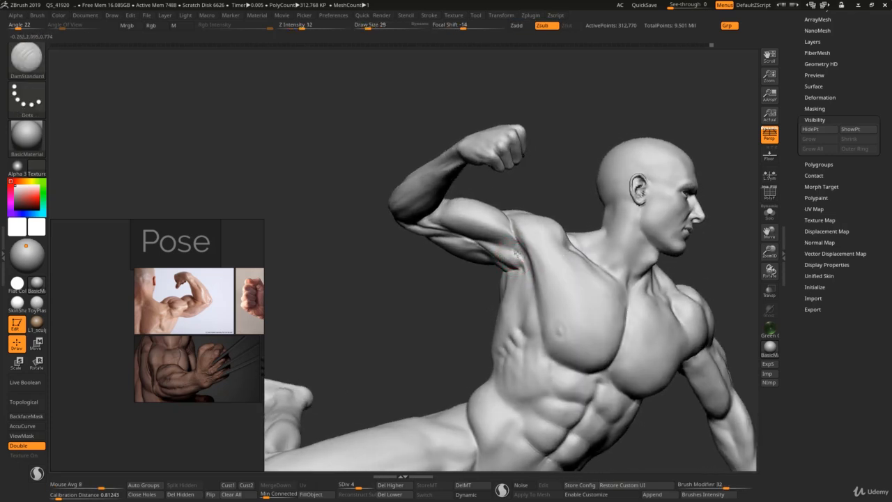
mouse_move(512, 258)
right_mouse_down()
mouse_move(508, 293)
mouse_move(518, 293)
right_mouse_up()
key("bracketright")
key("bracketright")
left_click_drag(516, 313, 523, 299)
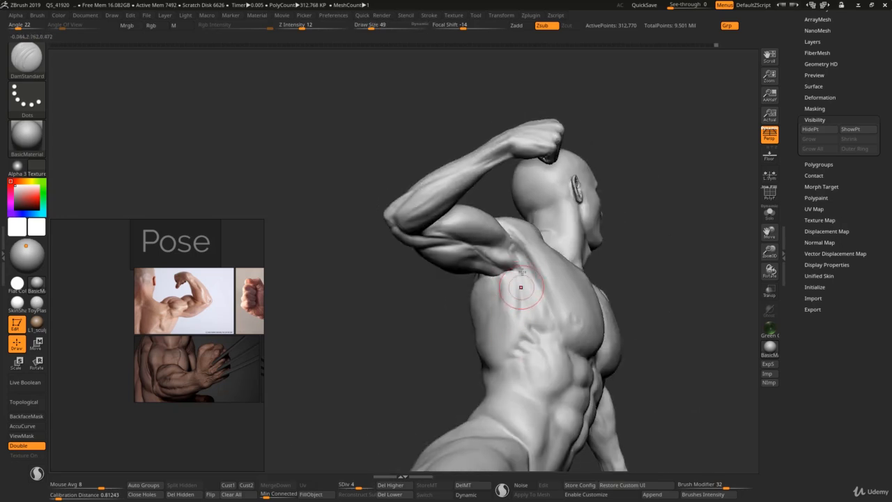
Build up the junction of the raised upper arm, shoulder and chest with a small ClayBuildup brush and smooth it.
right_click_drag(519, 258, 523, 253)
key("b")
key("c")
key("b")
key("s")
left_click_drag(522, 252, 517, 250)
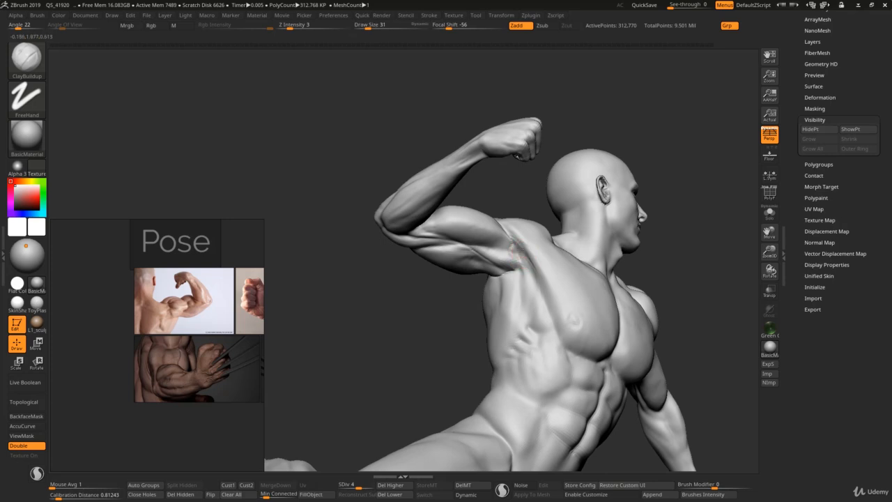
key("shift")
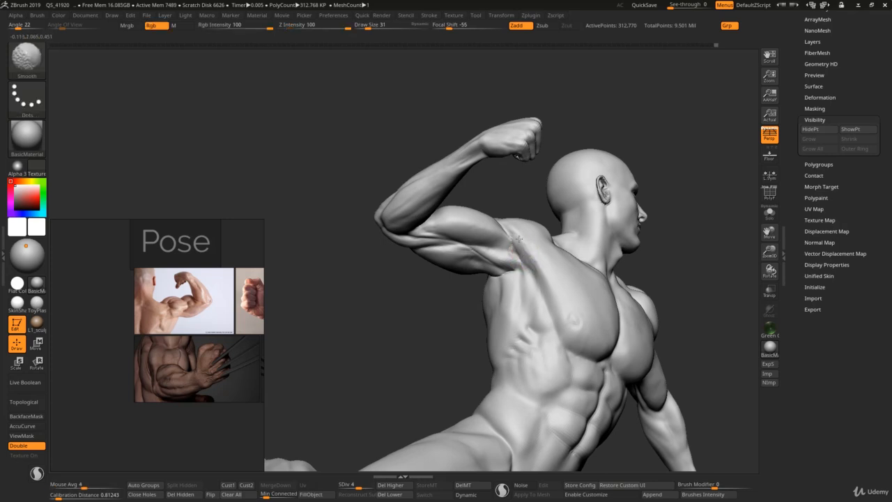
left_click_drag(516, 231, 517, 242)
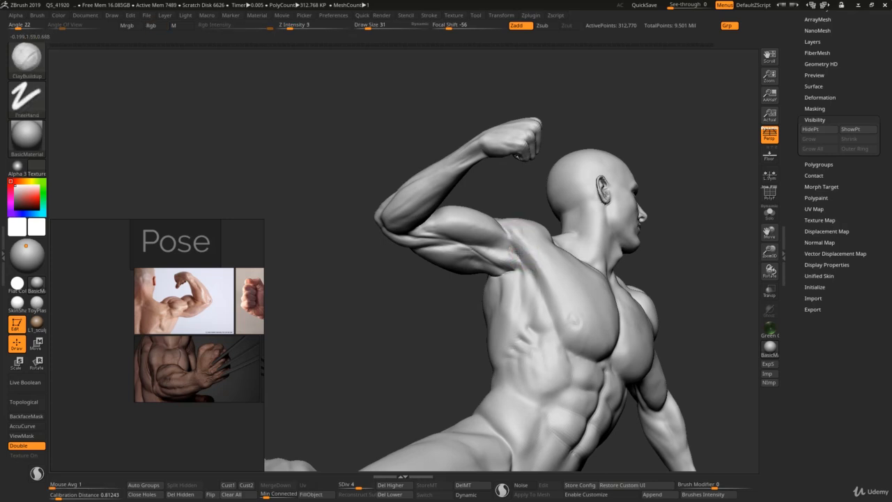
Build up the front of the raised arm's shoulder where it meets the pectoral with ClayBuildup at size 41, and smooth it.
mouse_move(547, 258)
right_mouse_down()
mouse_move(575, 258)
mouse_move(585, 297)
mouse_move(593, 289)
right_mouse_up()
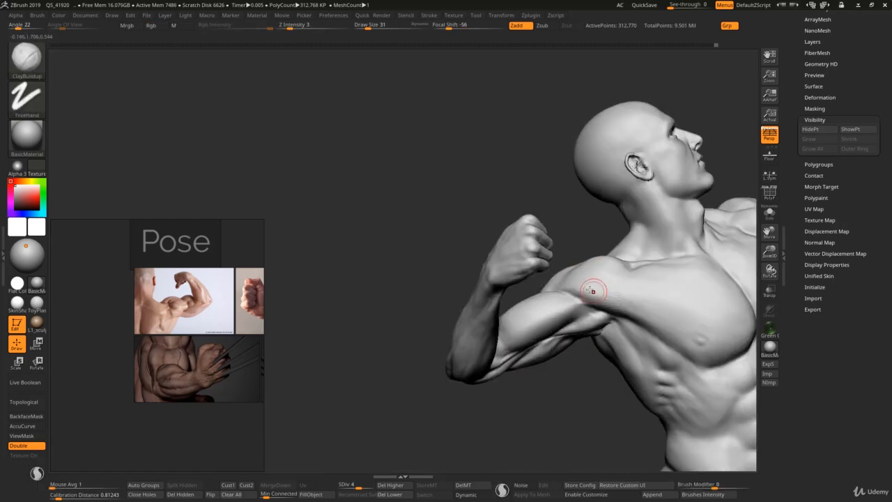
key("bracketright")
left_click_drag(581, 280, 570, 276)
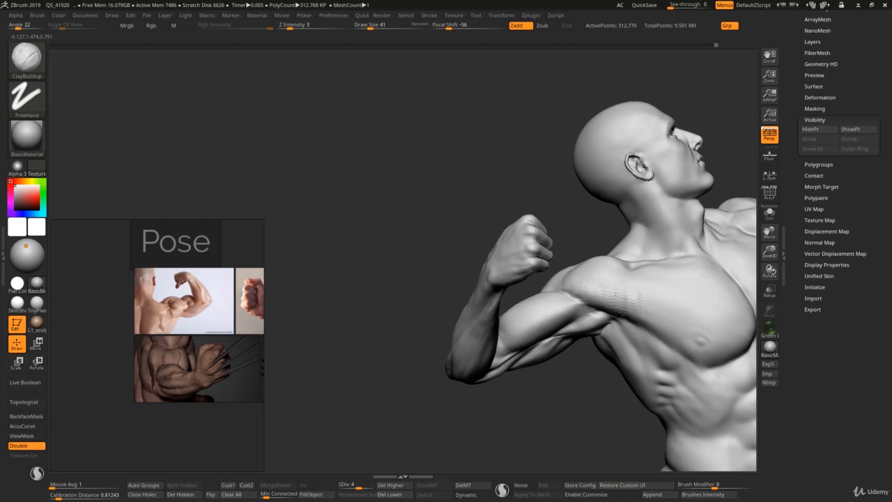
key("shift")
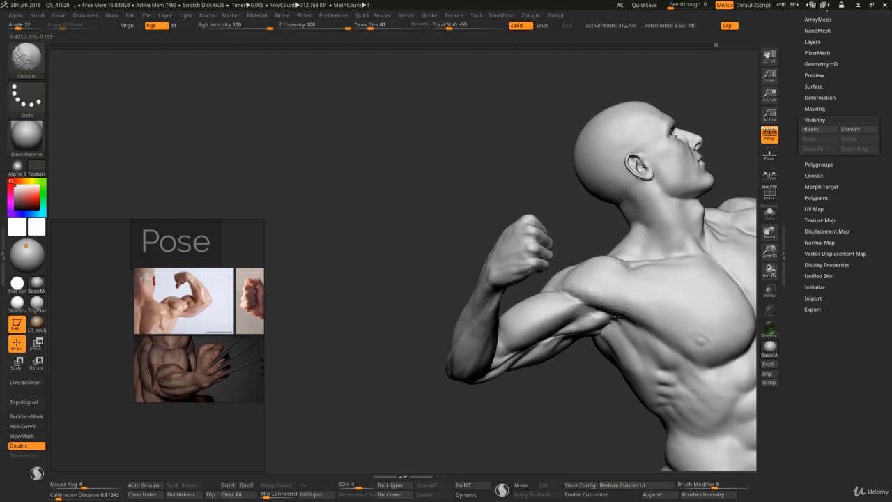
Reshape the pectoral and the side of the ribcage below the raised arm with the Move brush, enlarging it to size 116.
mouse_move(604, 311)
right_mouse_down("ctrl")
mouse_move(620, 285)
mouse_move(596, 226)
mouse_move(648, 312)
right_mouse_up("ctrl")
key("b")
key("m")
key("v")
key("s")
left_click_drag(648, 303, 652, 298)
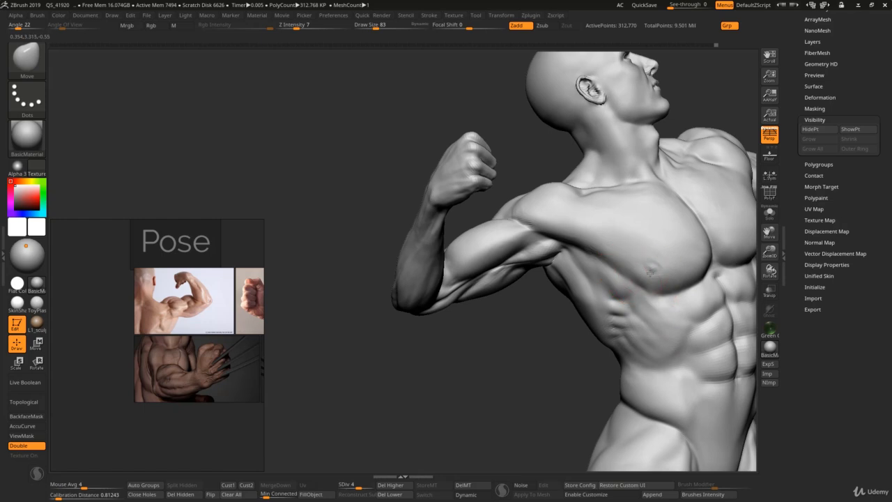
key("s")
left_click_drag(669, 272, 677, 271)
mouse_move(664, 262)
right_mouse_down("alt")
mouse_move(619, 217)
mouse_move(626, 236)
right_mouse_up("alt")
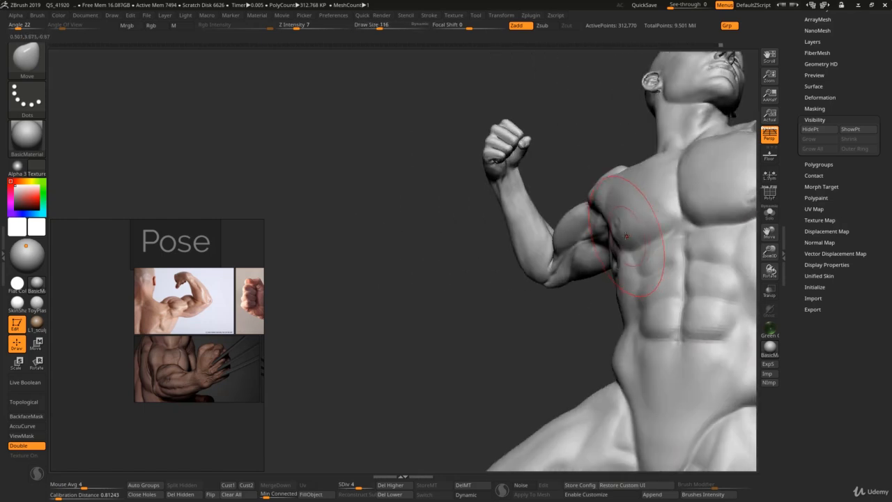
Add volume to the outer pectoral beside the raised arm with ClayBuildup and smooth the strokes.
right_click_drag(597, 205, 613, 203)
key("b")
key("c")
key("b")
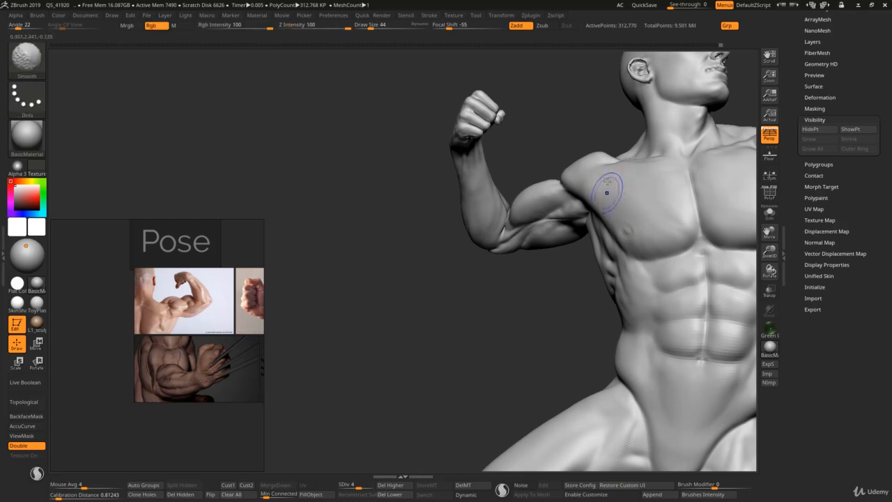
left_click_drag(607, 193, 605, 195, "shift")
Adjust the outline of the raised arm's shoulder from the front with the Move brush at size 65.
right_click_drag(607, 192, 597, 156)
key("b")
key("m")
key("v")
key("s")
left_click_drag(584, 152, 591, 151)
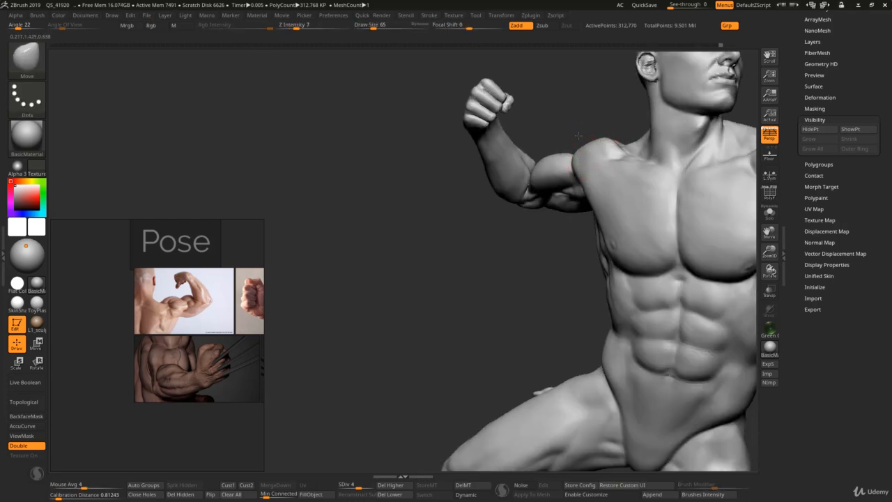
Define the junction of the front deltoid and upper pectoral with DamStandard, and fill it with ClayBuildup strokes.
mouse_move(611, 154)
right_mouse_down()
mouse_move(592, 103)
mouse_move(620, 146)
mouse_move(632, 125)
mouse_move(627, 149)
right_mouse_up()
key("b")
key("d")
key("s")
mouse_move(627, 150)
right_mouse_down("ctrl")
mouse_move(670, 234)
mouse_move(660, 205)
mouse_move(634, 221)
right_mouse_up("ctrl")
key("b")
key("c")
key("b")
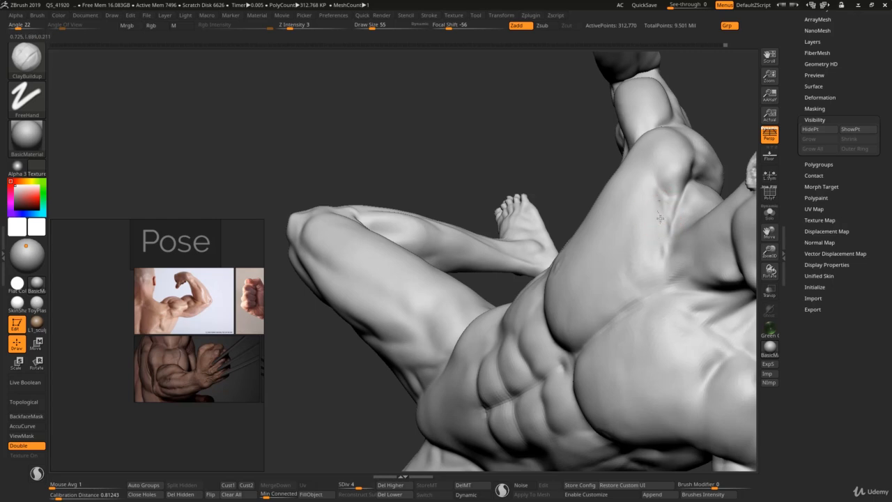
Carve the separations between the pectoral, front deltoid and armpit of the raised arm with the DamStandard brush.
key("b")
key("d")
key("s")
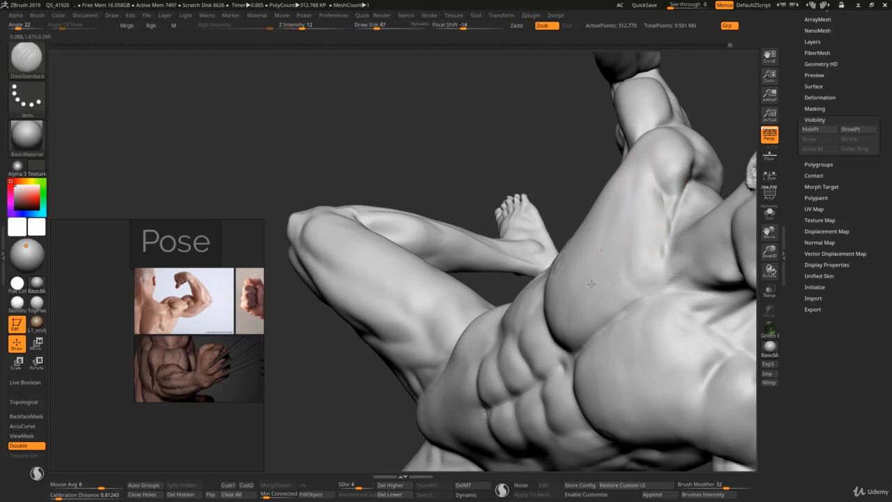
right_click_drag(597, 187, 616, 183)
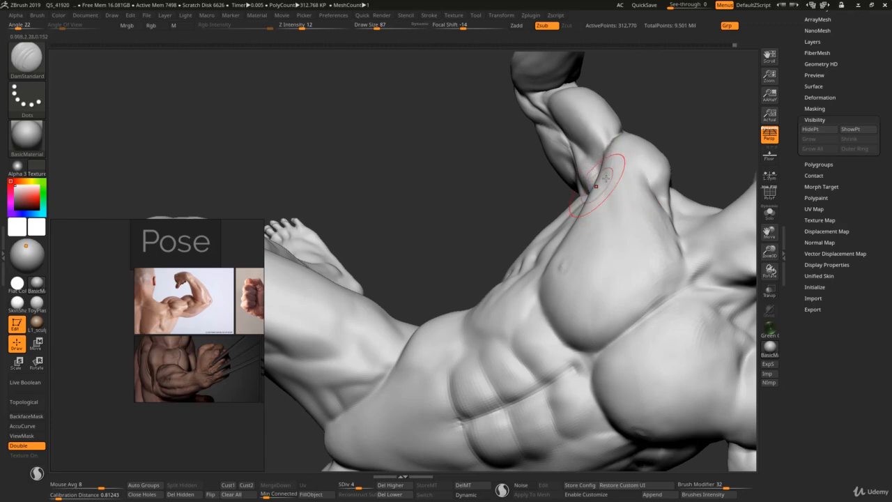
mouse_move(606, 179)
right_mouse_down()
mouse_move(618, 208)
mouse_move(586, 214)
mouse_move(605, 223)
right_mouse_up()
key("bracketright")
mouse_move(585, 262)
right_mouse_down()
mouse_move(598, 215)
mouse_move(581, 175)
mouse_move(616, 219)
mouse_move(607, 251)
mouse_move(591, 263)
mouse_move(620, 304)
mouse_move(630, 283)
right_mouse_up()
Adjust the outer chest below the raised shoulder with the Move brush, and build it up with ClayBuildup at size 58.
key("b")
key("m")
key("v")
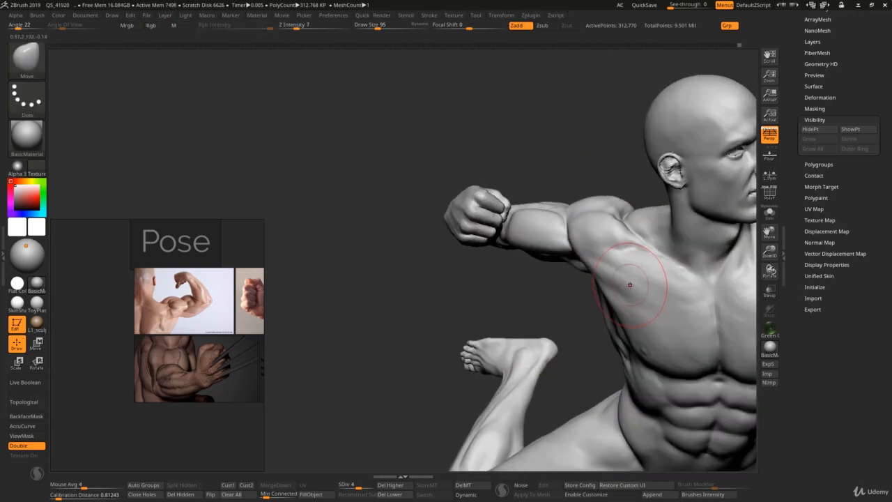
key("b")
key("c")
key("b")
key("s")
left_click_drag(609, 281, 606, 281)
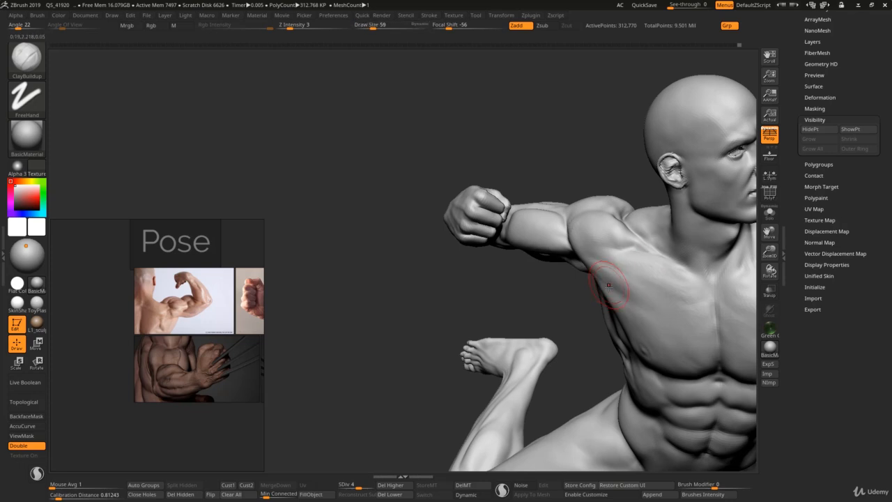
Reshape the outer edge of the pectoral near the armpit with the Move brush and smooth the surface.
key("b")
key("m")
key("v")
key("shift")
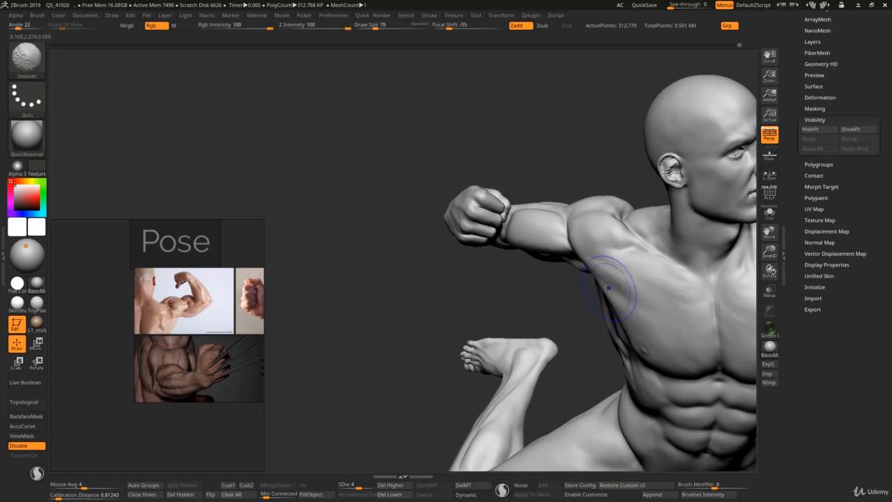
mouse_move(674, 288)
right_mouse_down("ctrl")
mouse_move(616, 237)
mouse_move(614, 273)
right_mouse_up("ctrl")
Deepen the armpit crease between the pectoral edge and the raised upper arm with a larger DamStandard brush.
key("bracketright")
key("b")
key("d")
key("s")
key("bracketright")
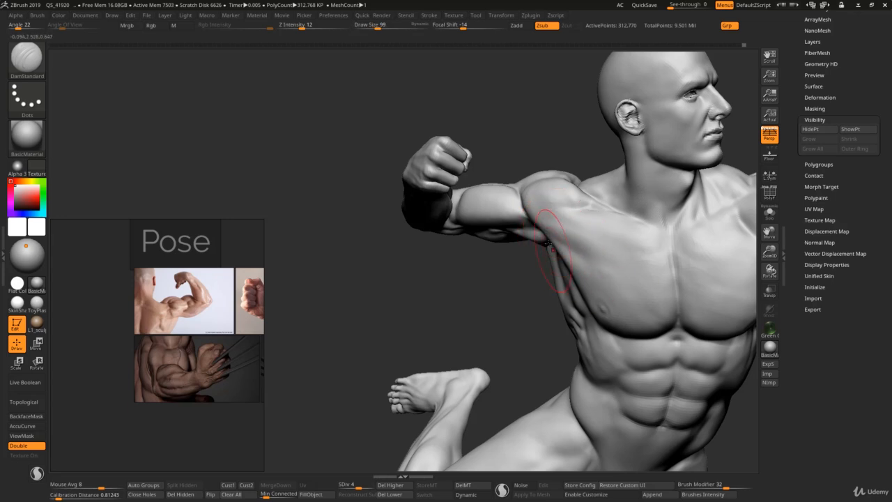
right_click_drag(572, 258, 591, 252)
key("bracketleft")
Build up the pectoral fibres running toward the raised shoulder with a ClayBuildup brush of about size 50 and smooth them.
key("b")
key("c")
key("b")
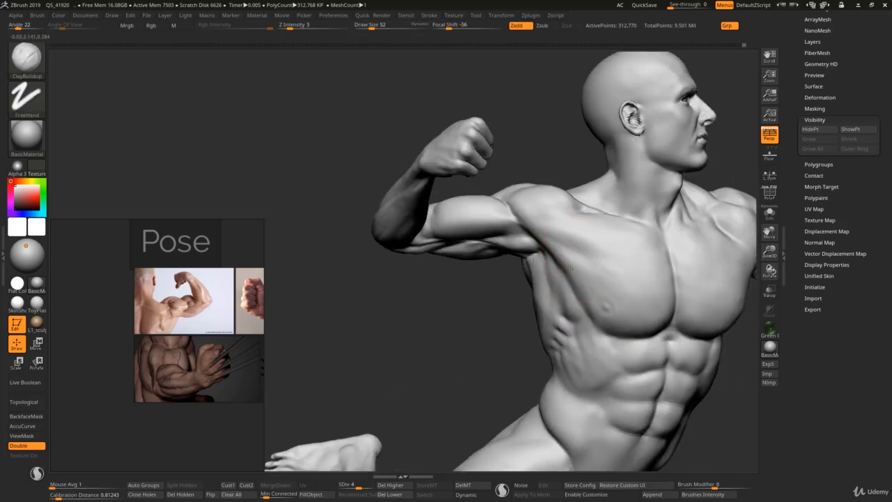
key("shift")
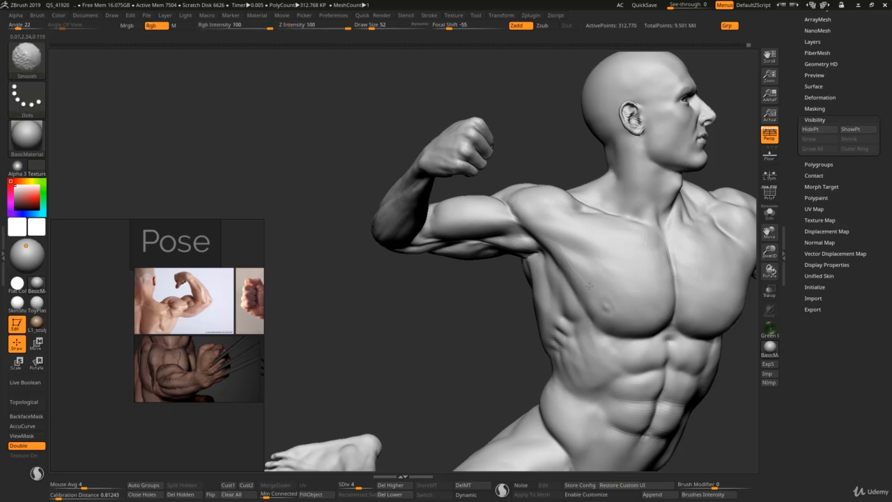
mouse_move(577, 263)
right_mouse_down("ctrl")
mouse_move(586, 233)
mouse_move(573, 210)
right_mouse_up("ctrl")
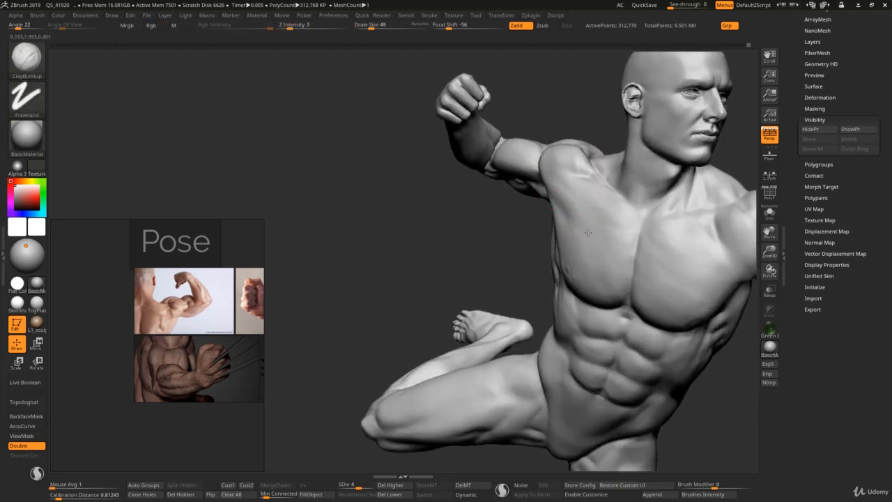
key("shift")
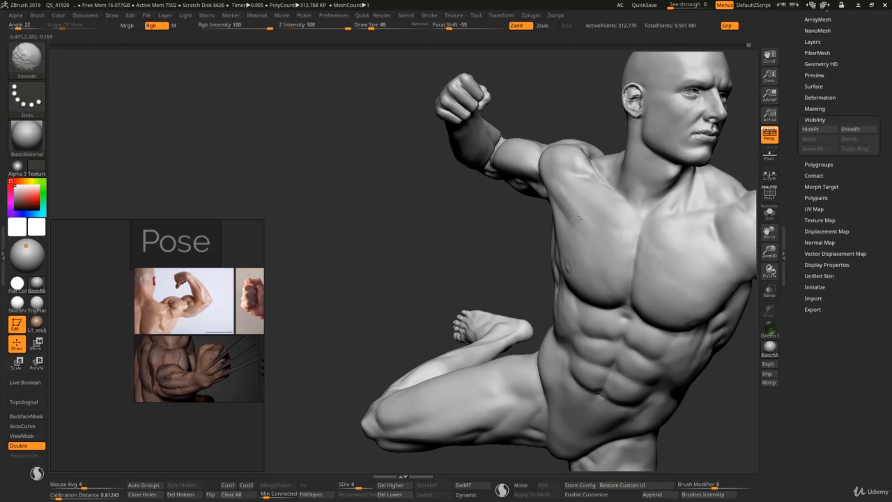
Sharpen the groove between the raised arm's deltoid and the collarbone with the DamStandard brush.
key("b")
key("d")
key("s")
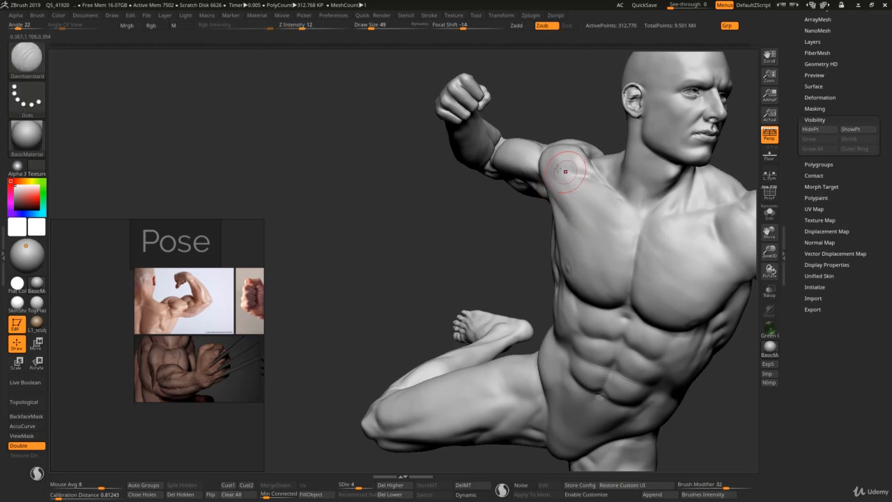
right_click_drag(554, 166, 590, 166)
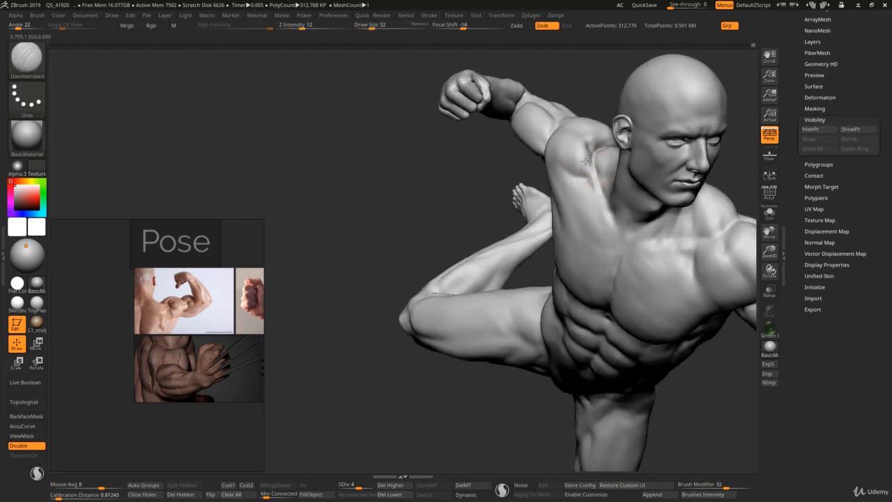
Fill out the shoulder and collarbone junction with ClayBuildup at size 72, and adjust its shape with the Move brush and smoothing.
key("b")
key("c")
key("b")
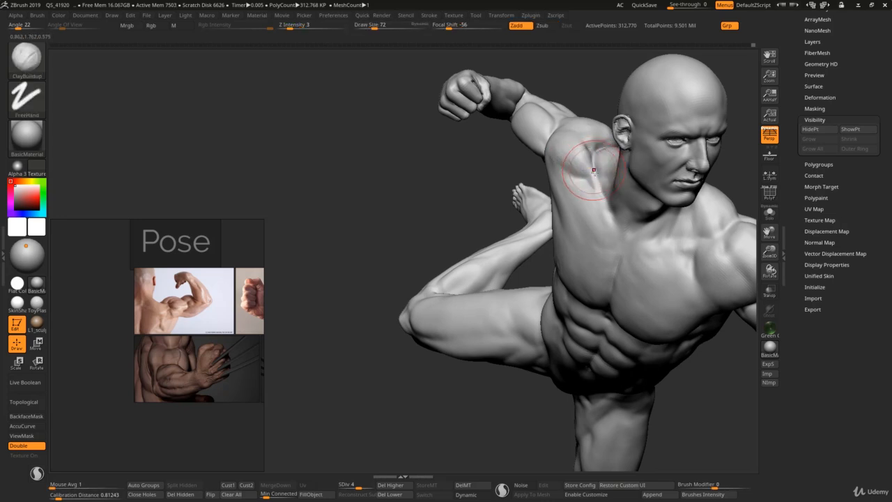
key("b")
key("m")
key("v")
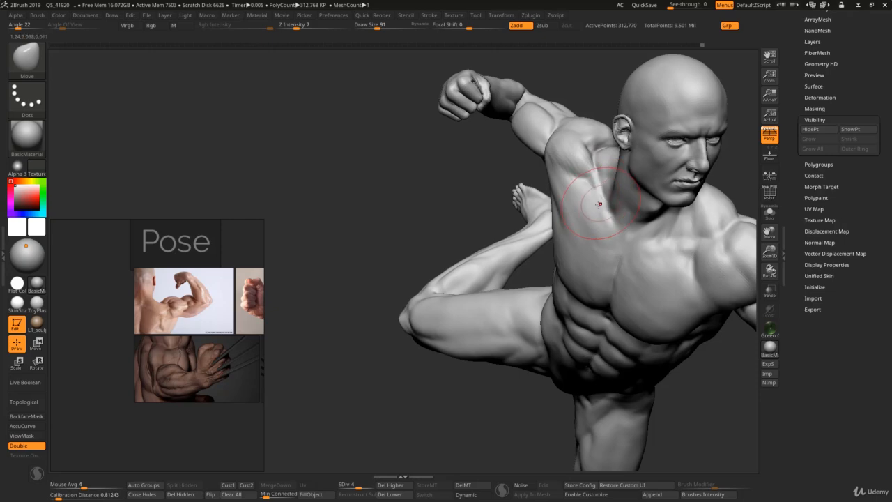
mouse_move(592, 163)
right_mouse_down()
mouse_move(617, 176)
mouse_move(605, 246)
mouse_move(586, 167)
mouse_move(554, 183)
mouse_move(576, 198)
mouse_move(565, 199)
right_mouse_up()
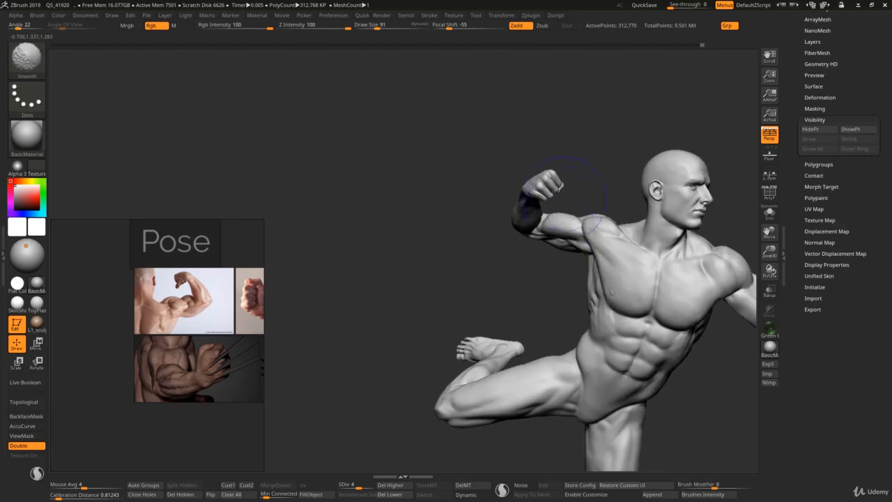
Lower the mesh to subdivision level 2 and mask everything except the raised arm's fist.
mouse_move(525, 175)
right_mouse_down("ctrl")
mouse_move(544, 190)
mouse_move(539, 184)
right_mouse_up("ctrl")
key("shift+d")
key("shift+d")
mouse_move(479, 172)
left_mouse_down("ctrl")
mouse_move(472, 184)
mouse_move(497, 241)
mouse_move(556, 248)
mouse_move(558, 143)
left_mouse_up("ctrl")
left_click(554, 133, "ctrl")
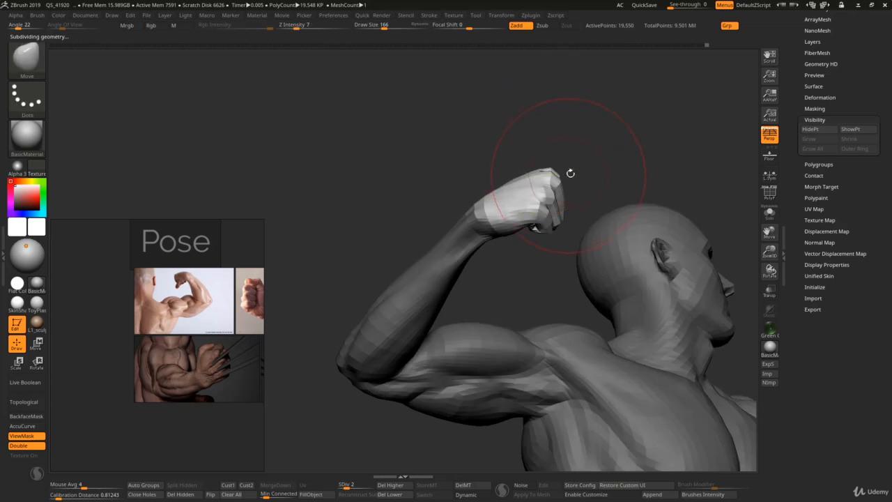
Reposition the unmasked fist at the wrist with the transform gizmo and clear the mask.
right_click_drag(572, 159, 589, 167, "ctrl")
key("w")
left_click(678, 191)
left_click_drag(589, 168, 558, 170)
right_click_drag(558, 171, 516, 297)
mouse_move(633, 248)
right_mouse_down("ctrl")
mouse_move(631, 216)
mouse_move(616, 244)
mouse_move(632, 249)
mouse_move(588, 212)
right_mouse_up("ctrl")
key("q")
left_click_drag(587, 213, 592, 248, "ctrl")
key("w")
Reshape the biceps and elbow area of the raised arm with the Move brush.
right_click_drag(593, 248, 592, 198, "ctrl")
key("q")
key("s")
left_click_drag(540, 318, 527, 312)
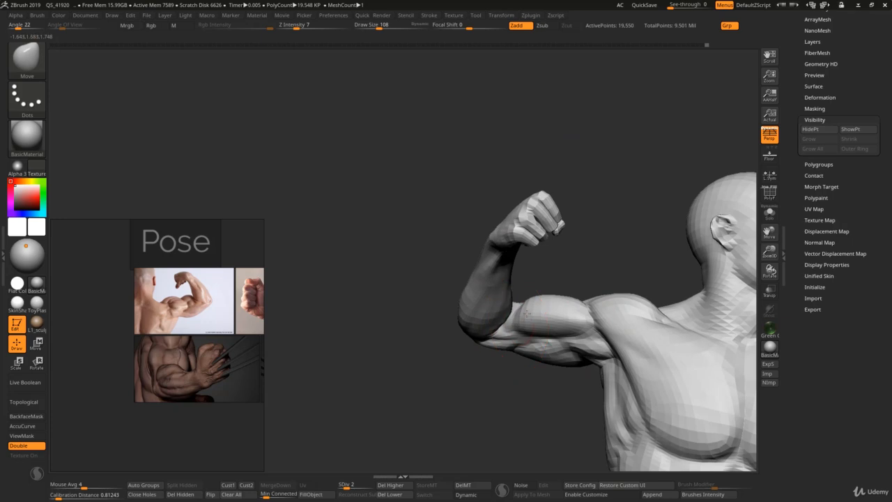
mouse_move(512, 290)
right_mouse_down()
mouse_move(508, 275)
mouse_move(492, 267)
mouse_move(446, 293)
mouse_move(462, 307)
right_mouse_up()
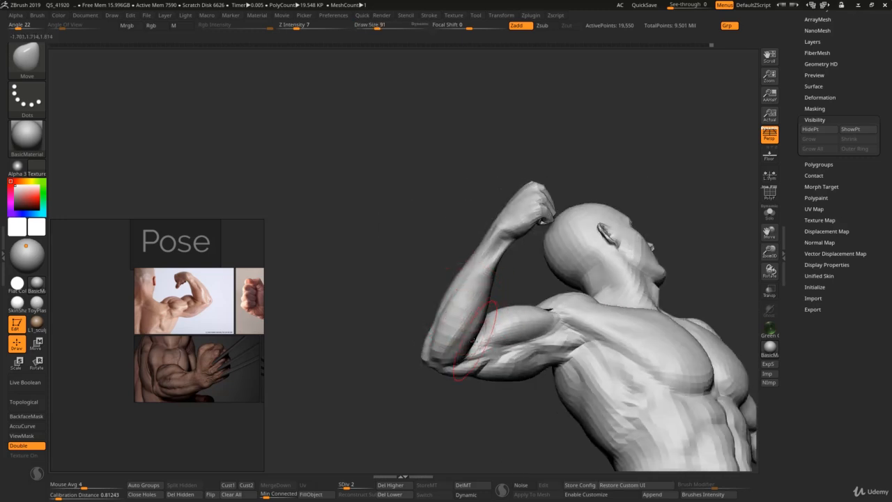
Adjust the contour of the raised forearm from the elbow to the wrist with the Move brush.
mouse_move(478, 304)
right_mouse_down()
mouse_move(477, 291)
mouse_move(455, 300)
mouse_move(468, 314)
right_mouse_up()
key("s")
left_click_drag(455, 315, 462, 315)
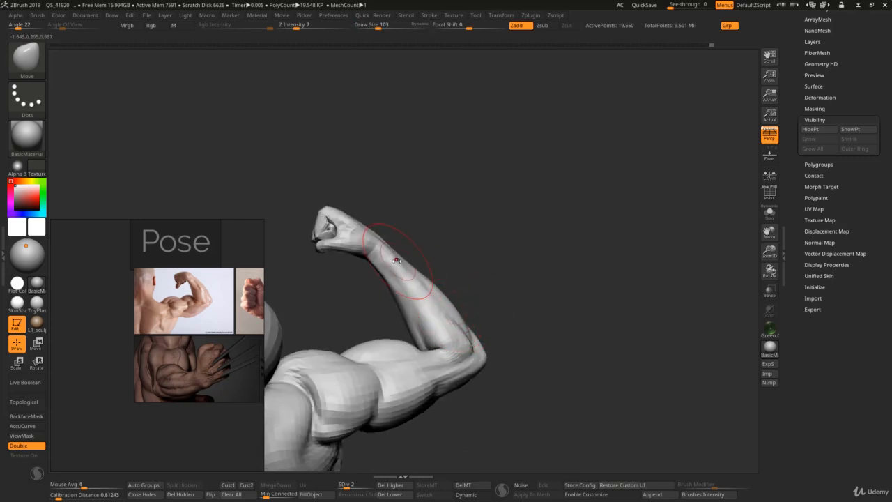
key("bracketleft")
key("bracketleft")
mouse_move(379, 237)
right_mouse_down()
mouse_move(324, 255)
mouse_move(351, 249)
right_mouse_up()
Correct the inner elbow bend of the raised arm from above, varying the size of the Move brush.
mouse_move(390, 308)
right_mouse_down("ctrl")
mouse_move(412, 299)
mouse_move(398, 327)
mouse_move(450, 329)
mouse_move(427, 299)
mouse_move(439, 265)
mouse_move(440, 305)
mouse_move(421, 314)
mouse_move(416, 307)
mouse_move(446, 349)
mouse_move(432, 377)
right_mouse_up("ctrl")
key("s")
key("bracketleft")
key("bracketright")
key("s")
left_click_drag(421, 304, 417, 303)
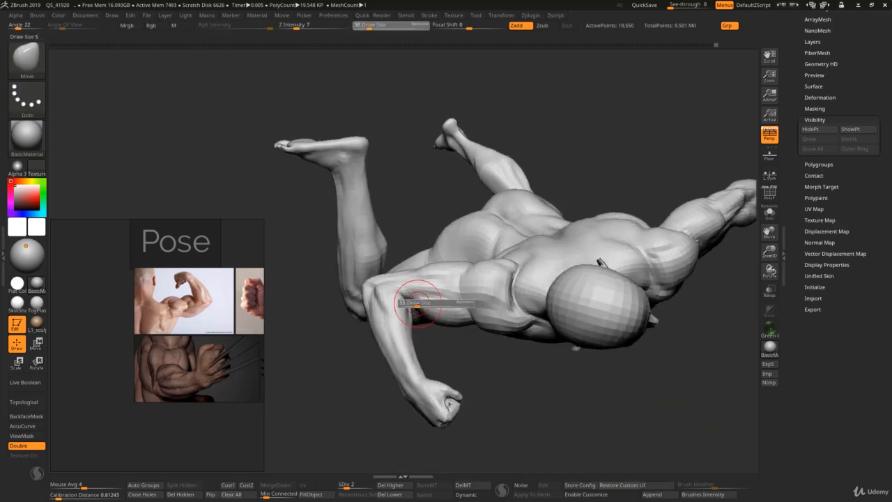
key("bracketright")
key("bracketright")
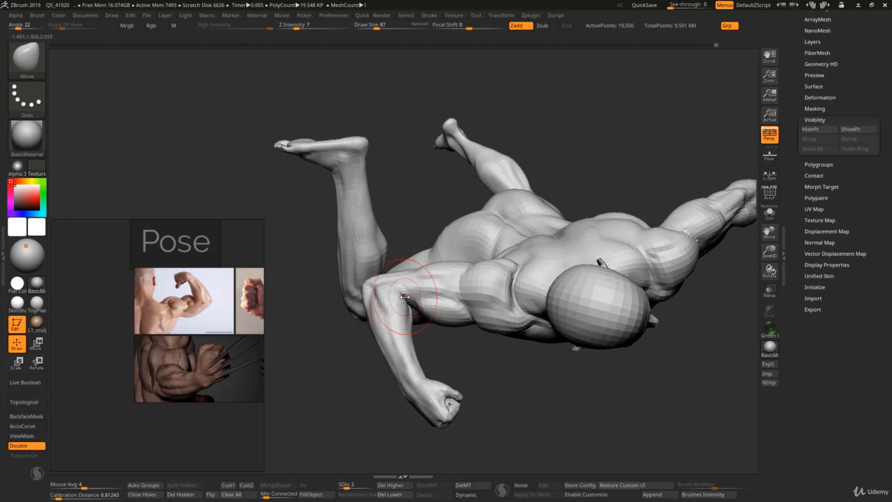
key("bracketleft")
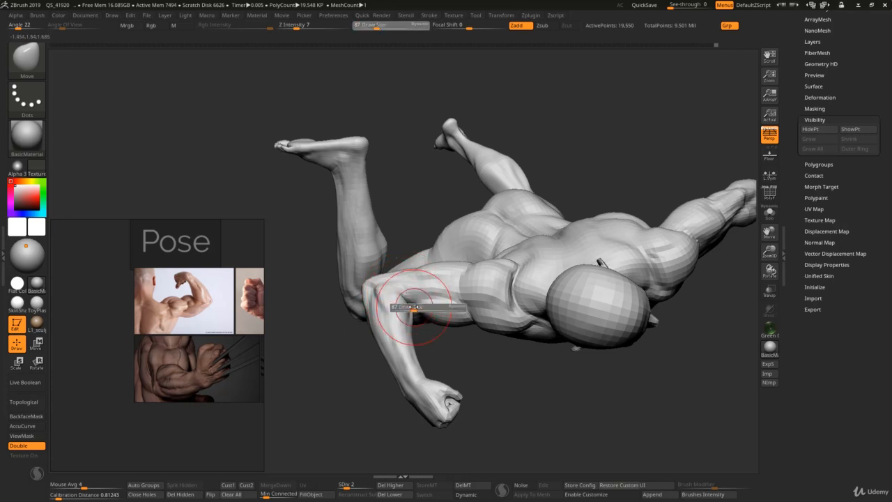
Reshape the back of the raised arm's elbow and upper forearm with the Move brush.
right_click_drag(421, 321, 551, 293)
right_click_drag(473, 270, 450, 289)
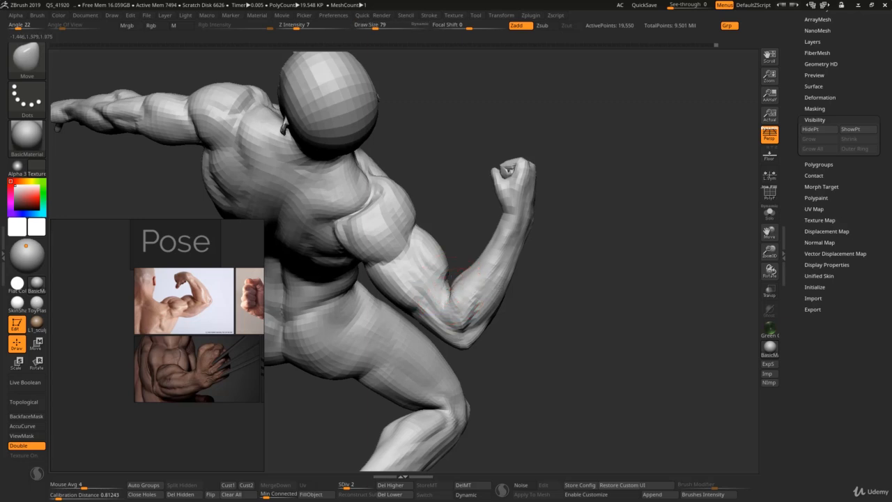
key("s")
left_click_drag(457, 278, 463, 279)
Refine the thickness of the raised forearm toward the wrist with a Move brush resized to fit.
right_click_drag(471, 269, 503, 239)
key("s")
mouse_move(503, 240)
left_mouse_down()
mouse_move(492, 223)
mouse_move(512, 234)
left_mouse_up()
key("s")
key("s")
mouse_move(477, 251)
right_mouse_down()
mouse_move(418, 241)
mouse_move(379, 269)
mouse_move(395, 295)
mouse_move(408, 279)
mouse_move(392, 319)
mouse_move(417, 266)
mouse_move(420, 284)
mouse_move(379, 269)
right_mouse_up()
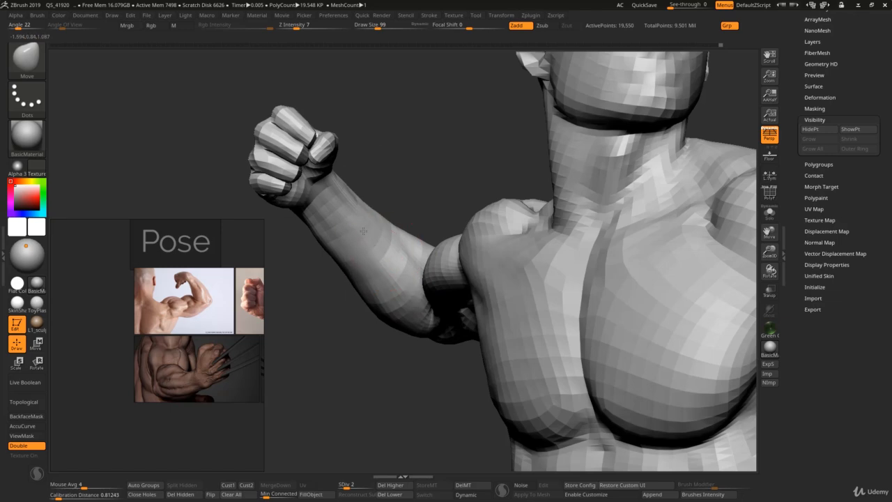
Carve the fold at the inner elbow where the raised forearm meets the biceps with the DamStandard brush.
mouse_move(354, 232)
right_mouse_down()
mouse_move(324, 237)
mouse_move(369, 243)
mouse_move(385, 194)
mouse_move(376, 223)
mouse_move(388, 230)
right_mouse_up()
key("b")
key("d")
key("s")
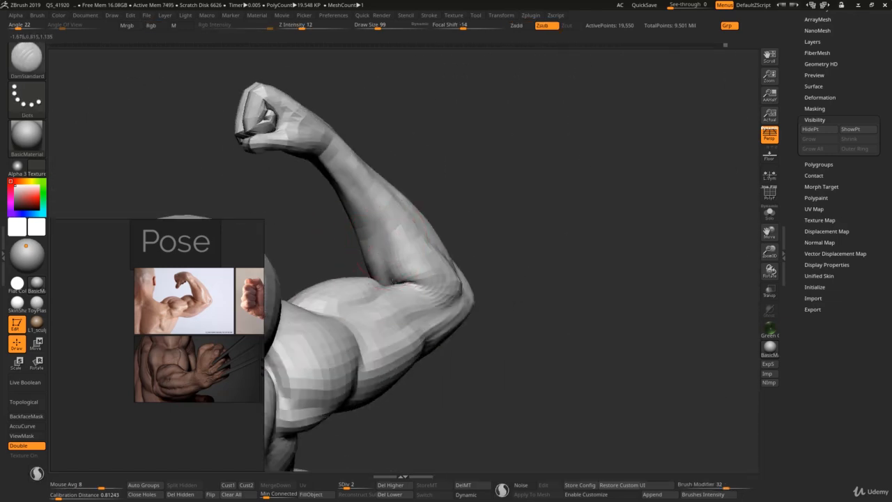
Build up the inner forearm muscle near the elbow fold with ClayBuildup at size 62.
key("b")
key("c")
key("b")
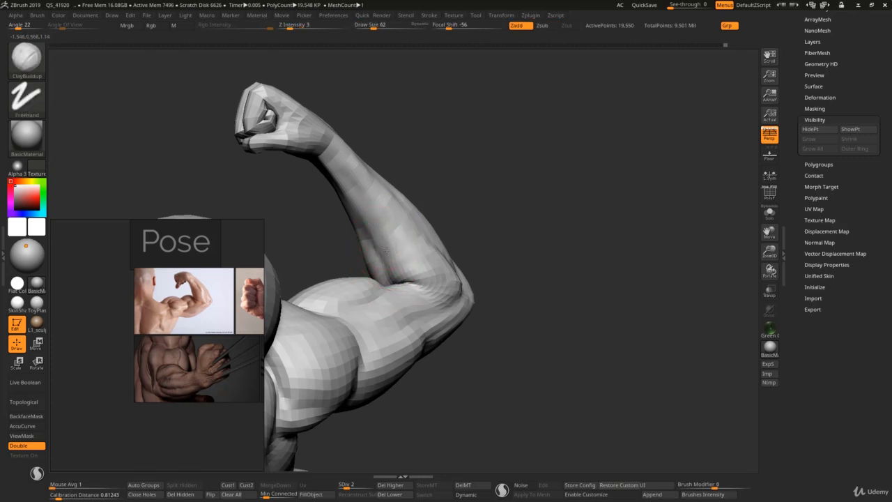
mouse_move(400, 248)
right_mouse_down()
mouse_move(395, 200)
mouse_move(420, 233)
mouse_move(418, 191)
mouse_move(408, 244)
mouse_move(478, 202)
mouse_move(478, 245)
mouse_move(513, 251)
right_mouse_up()
Carve the crease where the raised forearm meets the biceps with DamStandard at size 95.
key("s")
left_click_drag(518, 253, 527, 253)
key("b")
key("d")
key("s")
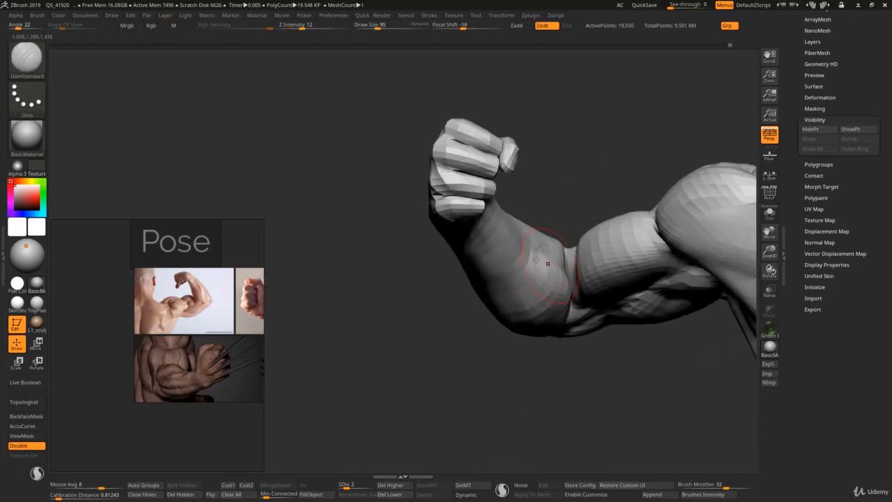
right_click_drag(545, 259, 524, 253)
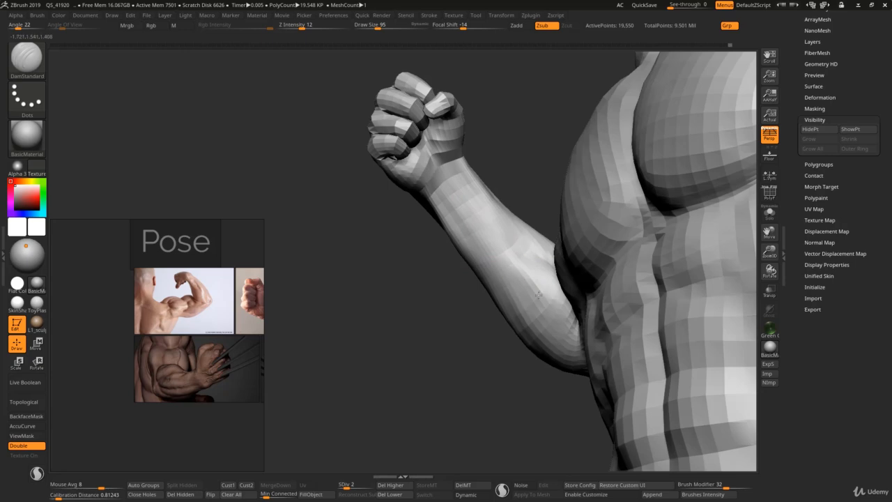
Build up the muscle volume along the raised forearm with ClayBuildup, reducing the brush from size 95 to 65.
key("b")
key("c")
key("b")
right_click_drag(521, 290, 507, 262)
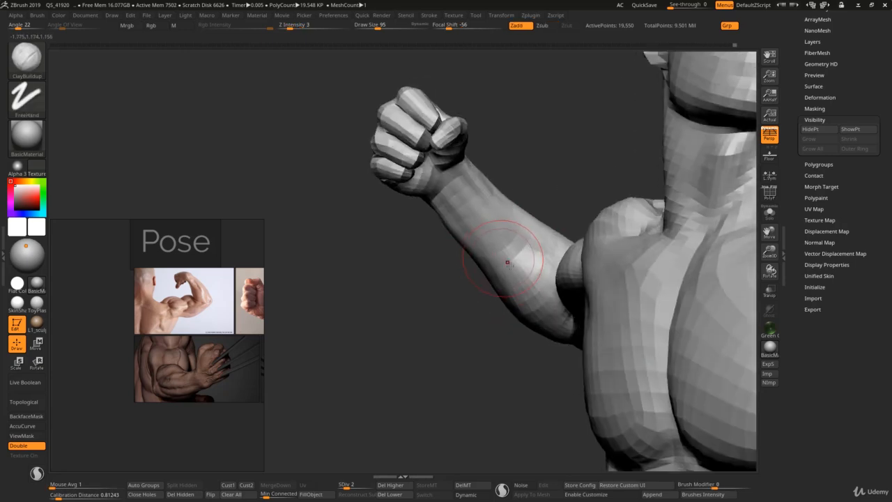
right_click_drag(500, 232, 524, 252)
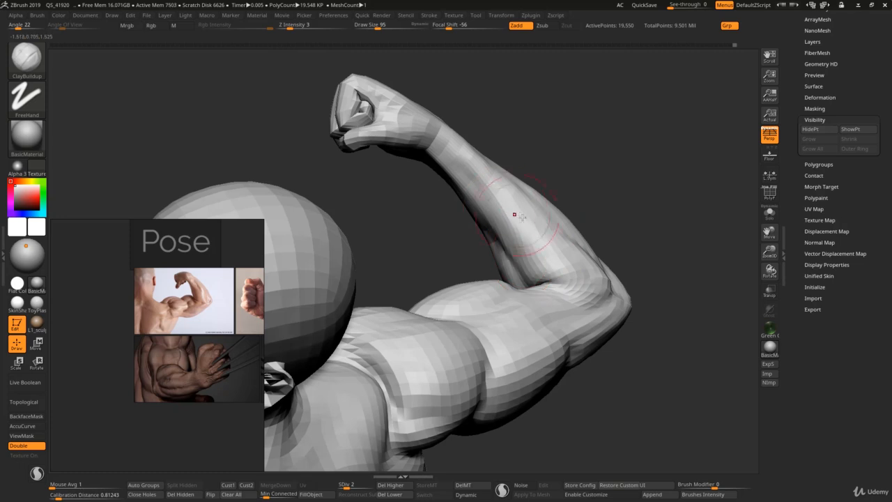
right_click_drag(525, 218, 481, 202)
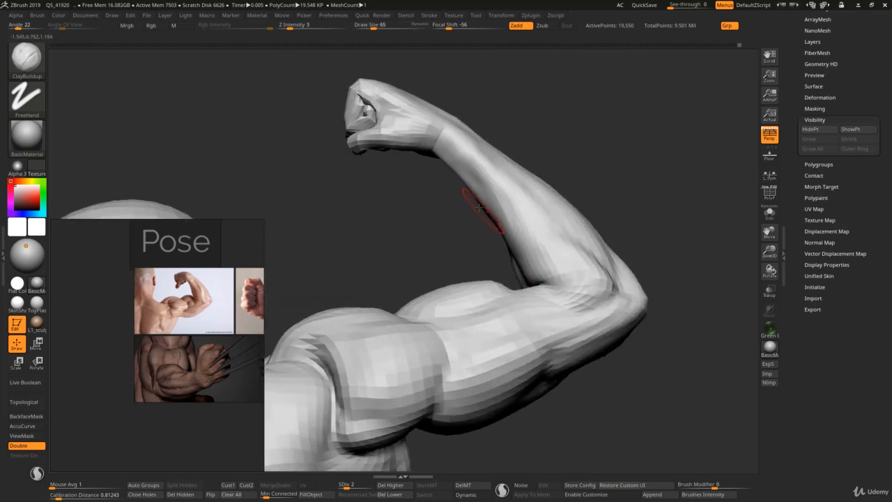
Adjust the inner contour of the raised forearm with the Move brush and define it with DamStandard at size 116.
key("b")
key("m")
key("v")
key("b")
key("d")
key("s")
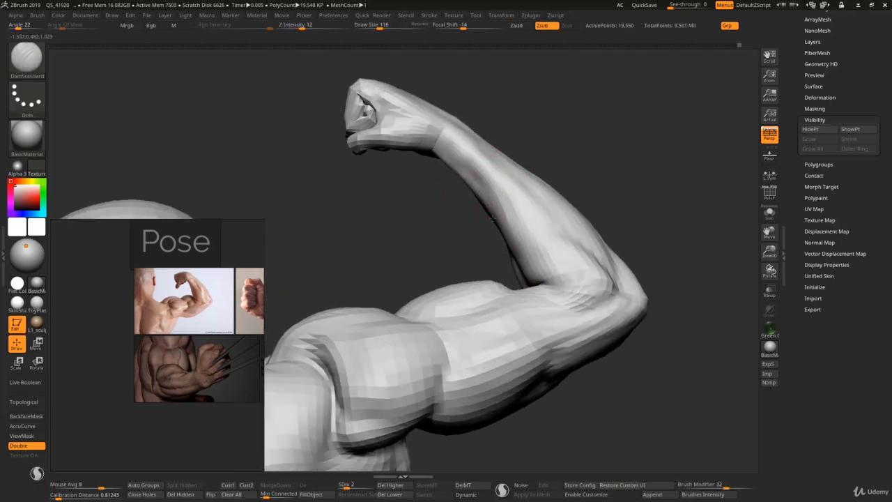
right_click_drag(506, 246, 502, 191)
right_click_drag(496, 224, 488, 172)
right_click_drag(517, 233, 503, 215)
Mask the raised forearm with MaskPen, clear the mask, and adjust the elbow fold beside the biceps with the Move brush.
key("ctrl")
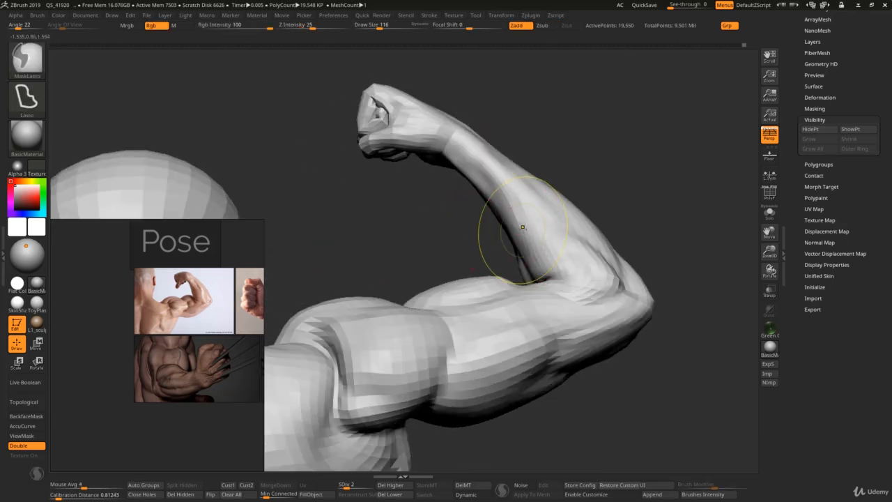
key("ctrl+h")
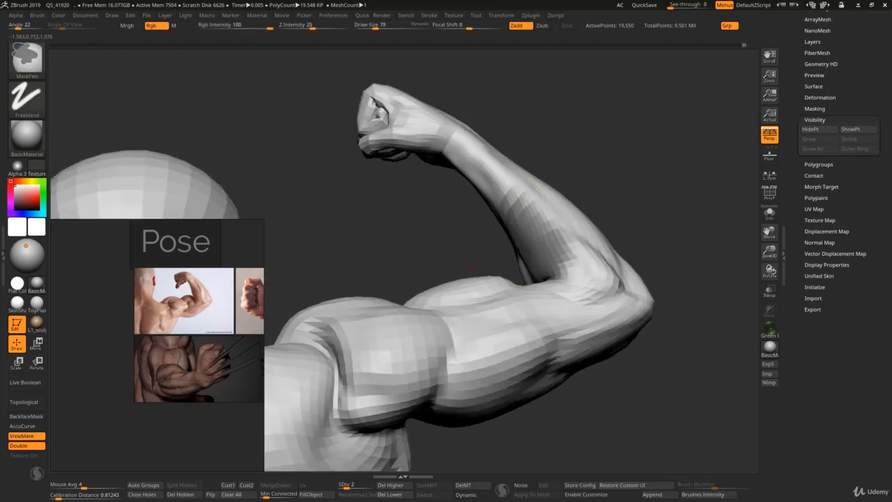
mouse_move(514, 221)
right_mouse_down()
mouse_move(571, 215)
mouse_move(534, 274)
right_mouse_up()
left_click_drag(558, 319, 516, 325, "ctrl")
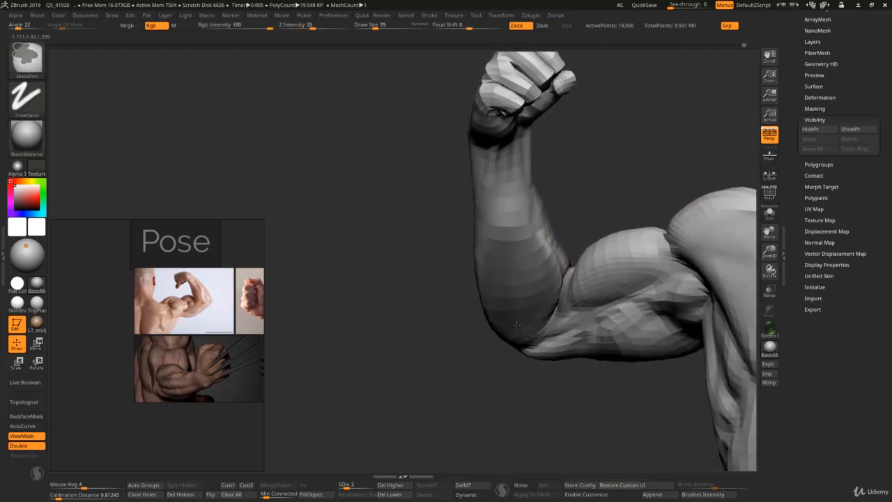
mouse_move(527, 260)
right_mouse_down()
mouse_move(553, 248)
mouse_move(550, 257)
right_mouse_up()
key("bracketright")
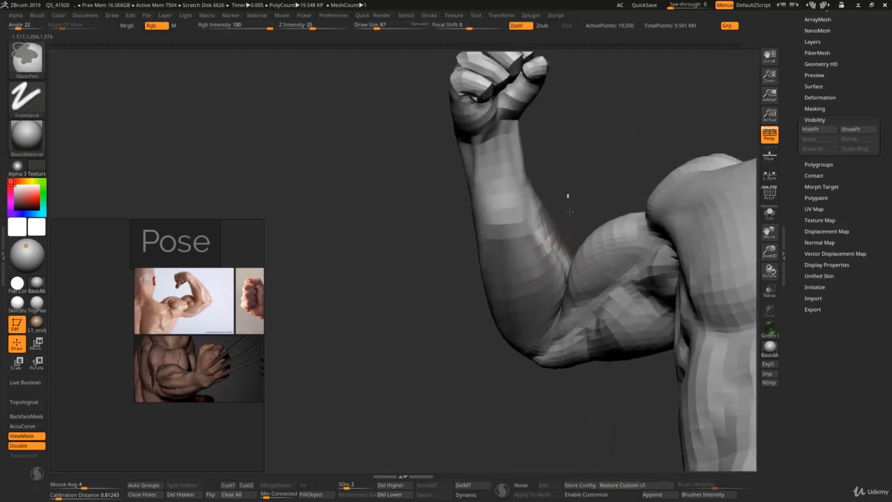
left_click_drag(569, 212, 579, 222, "ctrl")
key("s")
left_click(567, 269)
right_click_drag(567, 269, 559, 277)
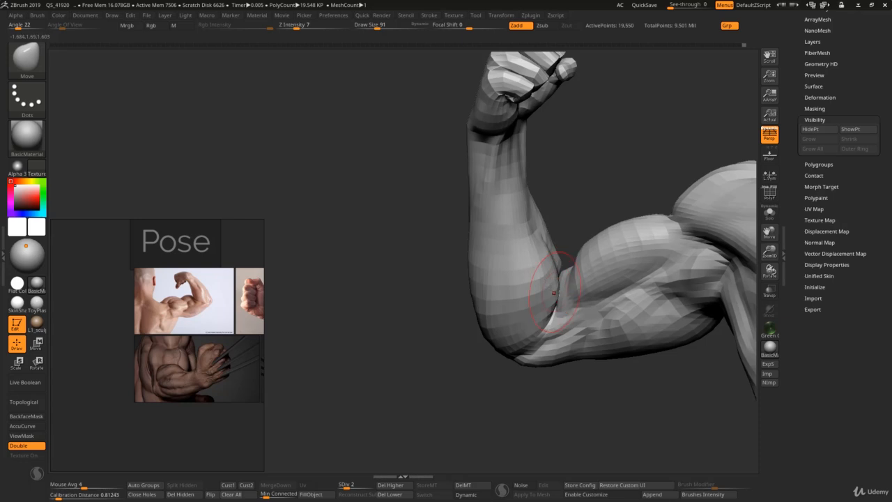
Deepen the fold between the raised forearm and the biceps with DamStandard at size 91.
key("b")
key("d")
key("s")
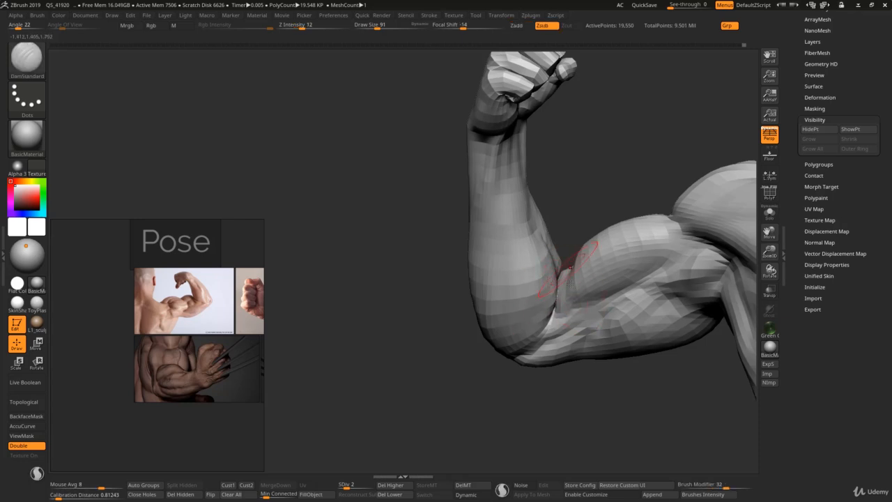
right_click_drag(576, 287, 535, 248, "ctrl")
Raise the mesh to subdivision level 4 and reshape the end of the biceps with the Move brush at size 76.
key("d")
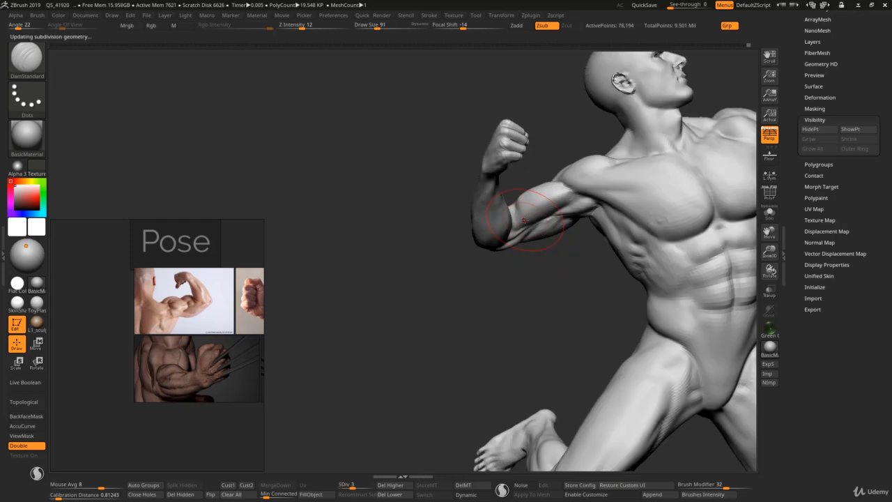
mouse_move(520, 213)
right_mouse_down("ctrl")
mouse_move(527, 227)
mouse_move(531, 196)
right_mouse_up("ctrl")
key("b")
key("m")
key("v")
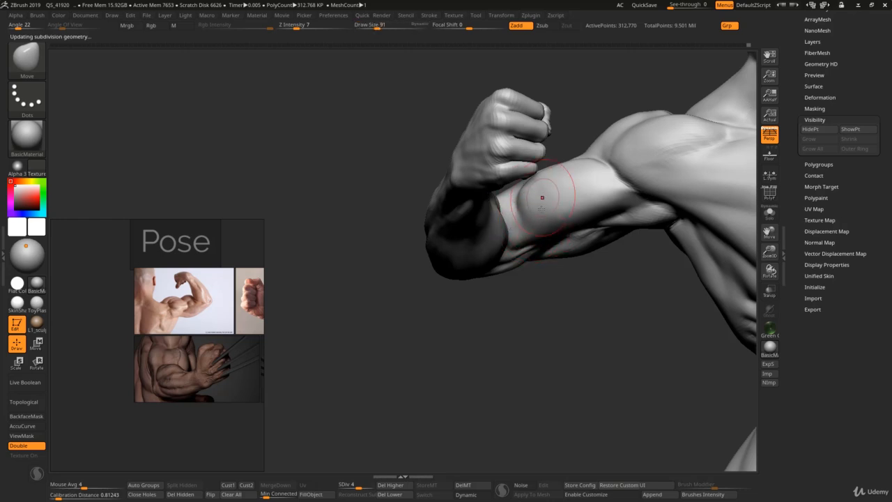
key("bracketleft")
right_click_drag(513, 214, 545, 203)
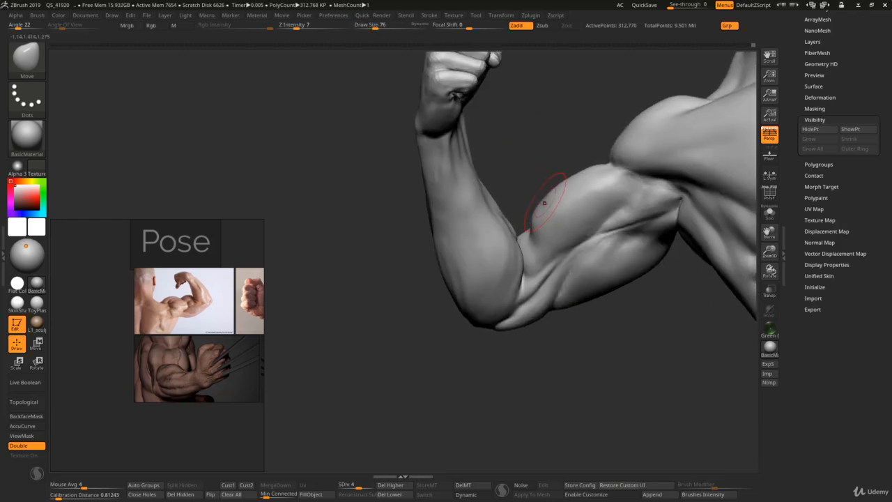
Sharpen the separations between the raised upper arm's muscles with the DamStandard brush.
key("b")
key("d")
key("s")
mouse_move(570, 242)
right_mouse_down()
mouse_move(619, 208)
mouse_move(604, 259)
mouse_move(560, 251)
mouse_move(551, 177)
mouse_move(611, 108)
mouse_move(587, 225)
mouse_move(578, 197)
mouse_move(587, 209)
mouse_move(627, 213)
right_mouse_up()
Reshape the sides of the neck and the trapezius from the front with the Move brush at size 55.
key("b")
key("m")
key("v")
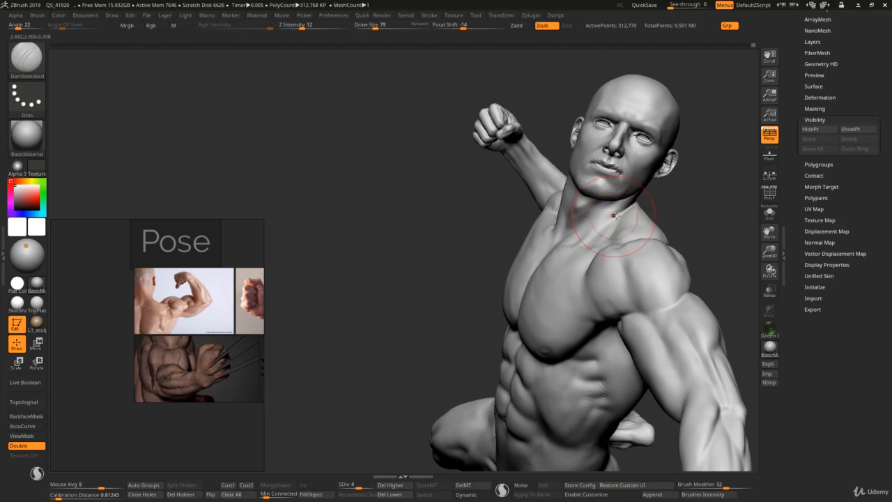
key("s")
left_click_drag(619, 212, 625, 195)
key("s")
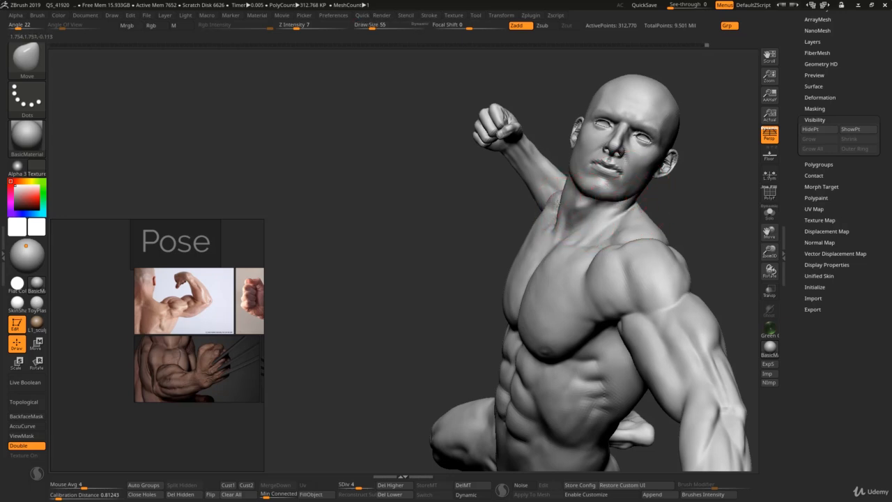
left_click_drag(565, 211, 569, 211)
Correct the neck contour in profile with the Move brush and refine its creases with DamStandard.
mouse_move(568, 212)
right_mouse_down()
mouse_move(581, 219)
mouse_move(644, 212)
right_mouse_up()
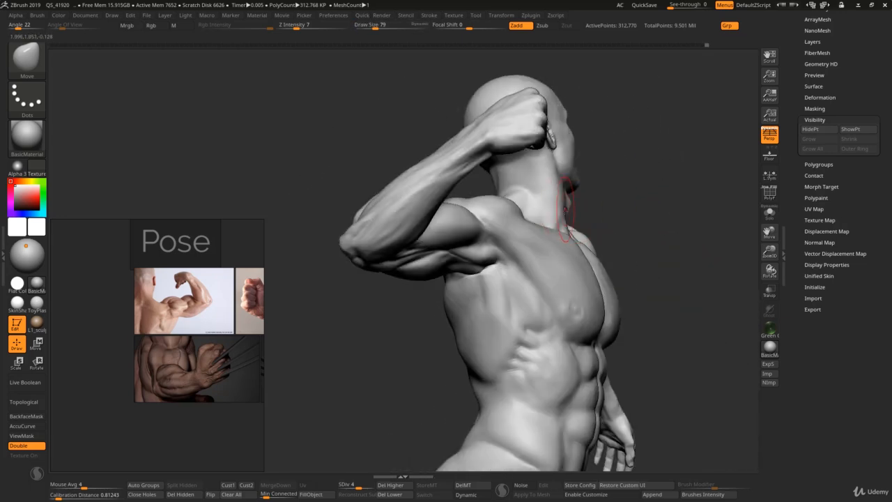
mouse_move(556, 165)
right_mouse_down()
mouse_move(573, 174)
mouse_move(566, 183)
right_mouse_up()
key("s")
left_click_drag(512, 173, 508, 174)
key("b")
key("d")
key("s")
mouse_move(507, 173)
right_mouse_down()
mouse_move(515, 166)
mouse_move(499, 168)
mouse_move(474, 194)
mouse_move(522, 201)
mouse_move(491, 188)
mouse_move(460, 210)
mouse_move(499, 211)
mouse_move(491, 241)
mouse_move(491, 216)
right_mouse_up()
Build up the chest and torso on the raised arm's side with ClayBuildup at sizes 41 and 76.
key("b")
key("c")
key("b")
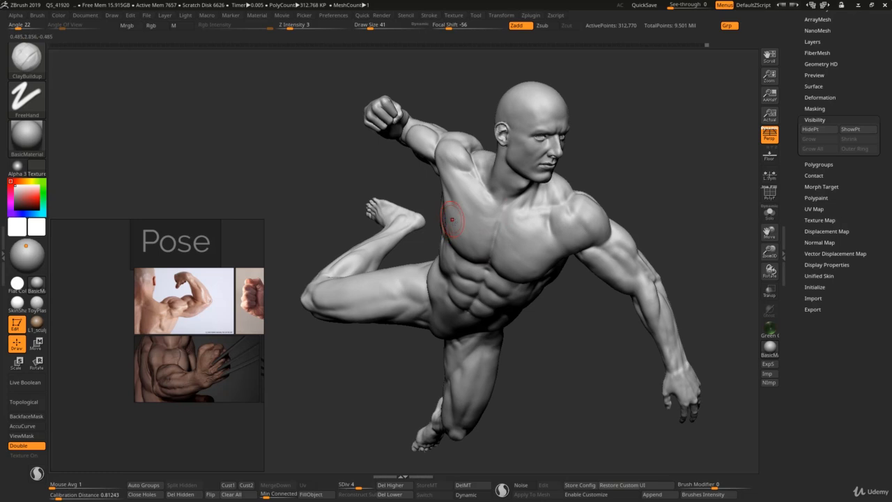
right_click_drag(481, 198, 476, 209)
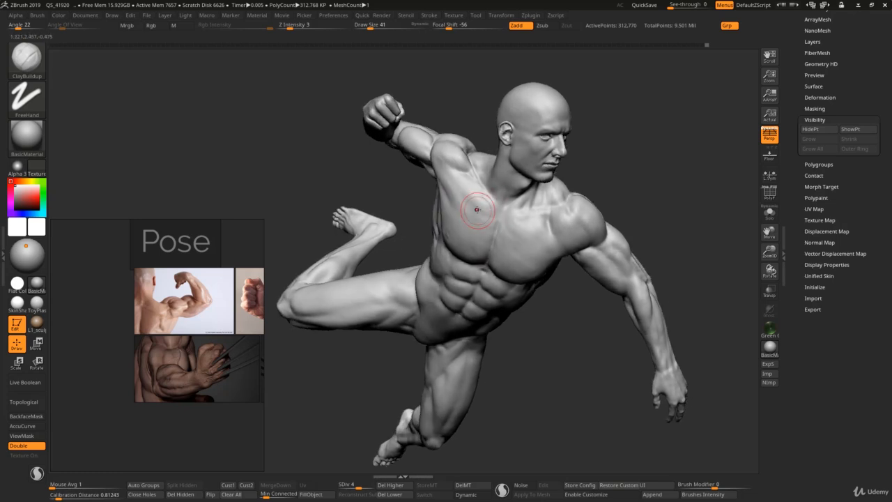
mouse_move(508, 245)
right_mouse_down()
mouse_move(490, 199)
mouse_move(500, 241)
mouse_move(452, 214)
right_mouse_up()
key("s")
left_click_drag(452, 214, 459, 213)
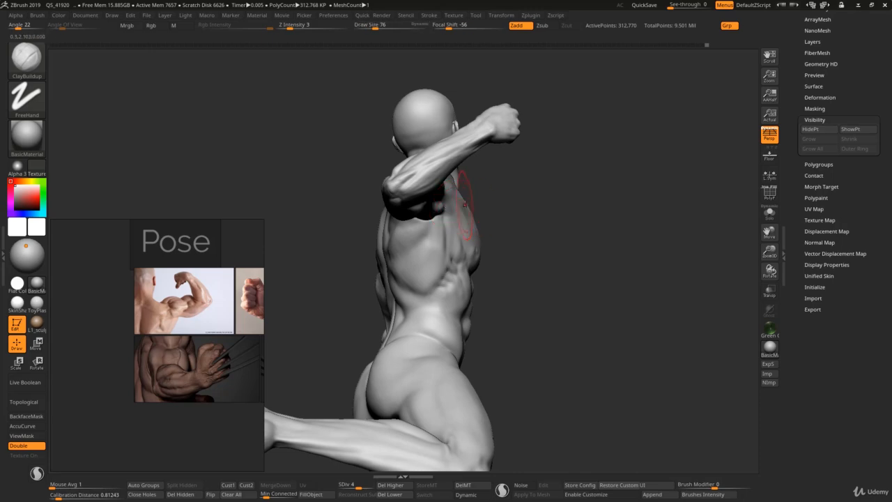
Reshape the raised arm's shoulder and the back with the Move brush, enlarging it from size 76 to 112.
key("b")
key("m")
key("v")
mouse_move(530, 230)
right_mouse_down()
mouse_move(440, 216)
mouse_move(448, 199)
mouse_move(425, 209)
mouse_move(478, 168)
right_mouse_up()
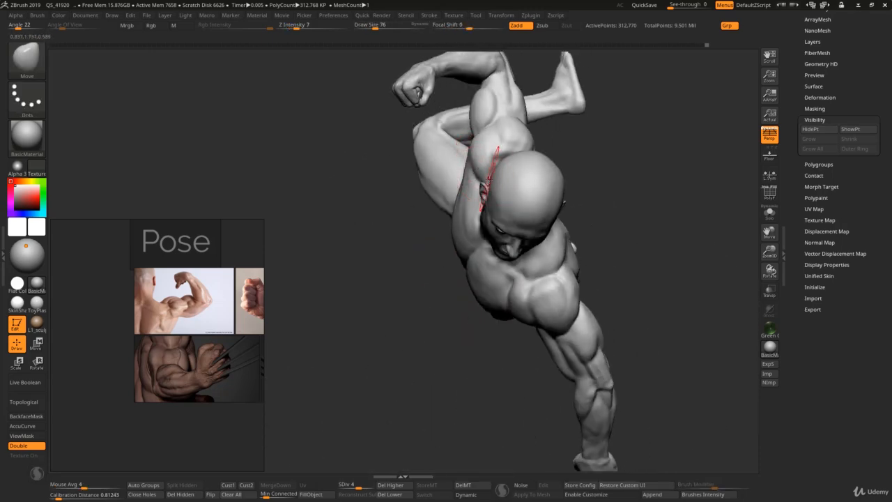
mouse_move(516, 120)
right_mouse_down()
mouse_move(497, 149)
mouse_move(542, 174)
mouse_move(548, 159)
mouse_move(570, 207)
right_mouse_up()
key("s")
left_click_drag(570, 207, 579, 208)
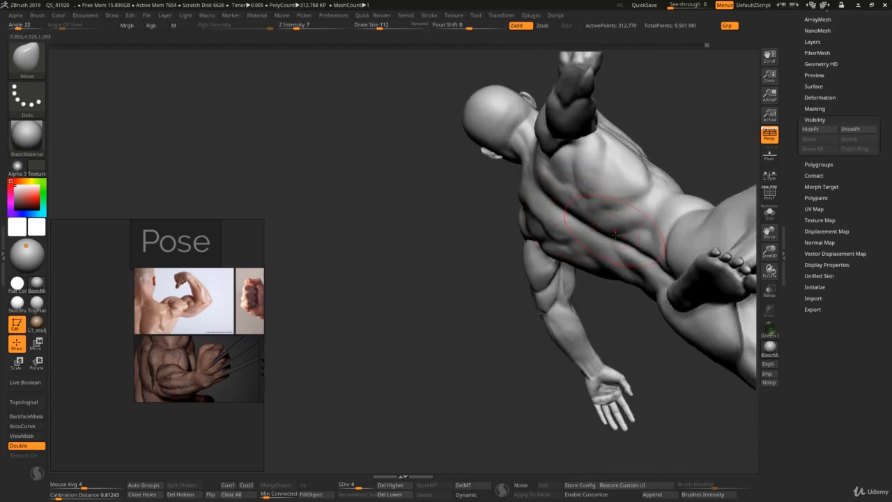
Adjust the silhouette of the raised upper arm and deltoid with the Move brush at sizes 83, 65 and 103.
mouse_move(614, 234)
right_mouse_down()
mouse_move(578, 222)
mouse_move(582, 264)
mouse_move(606, 205)
right_mouse_up()
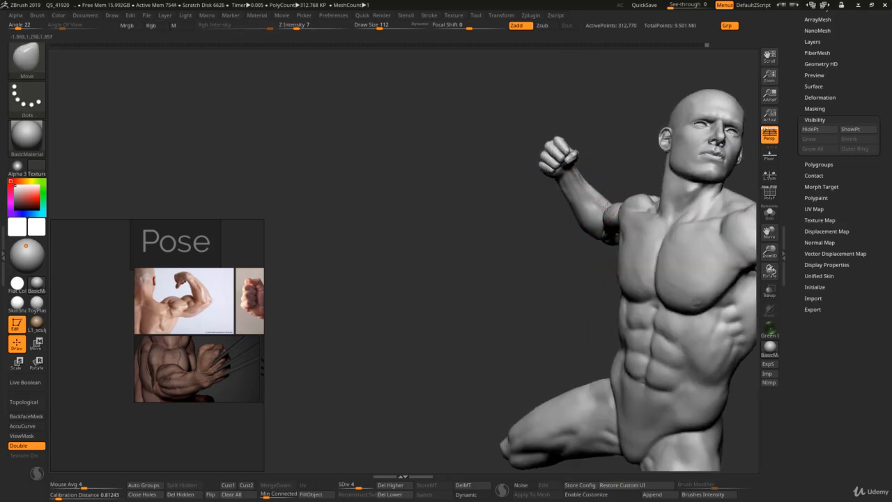
left_click_drag(608, 216, 605, 214)
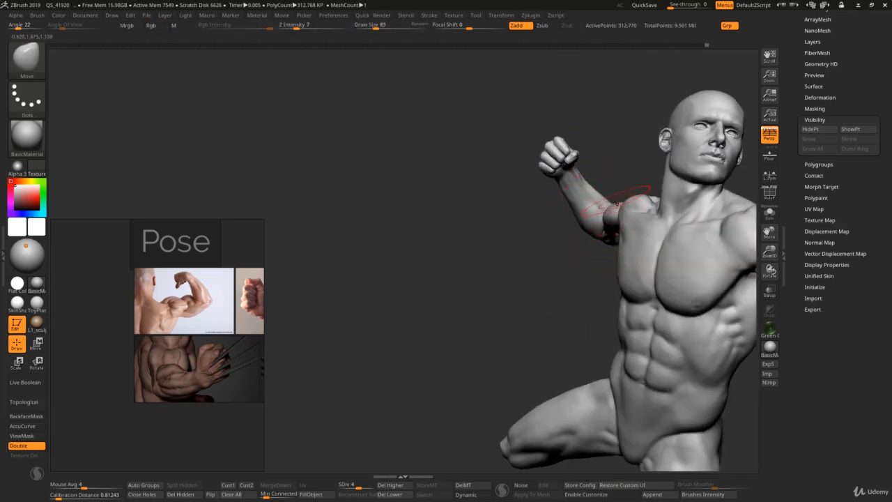
right_click_drag(604, 204, 627, 230)
key("s")
left_click_drag(609, 213, 604, 213)
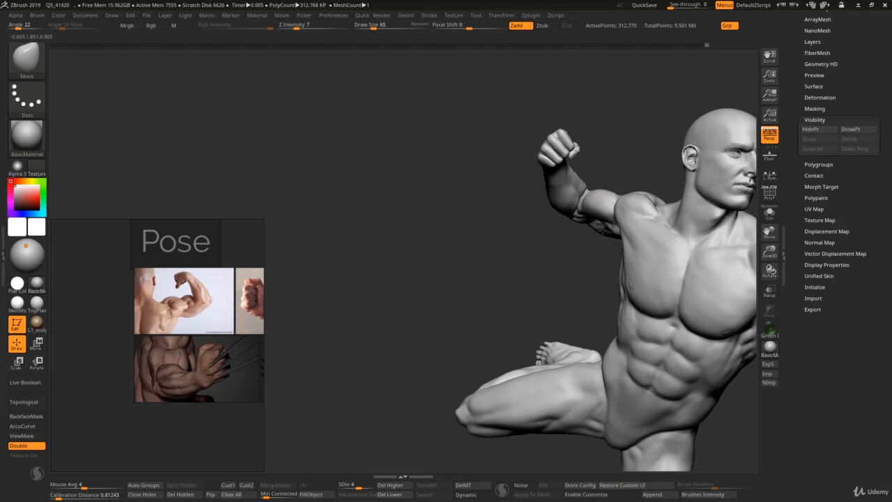
mouse_move(600, 211)
right_mouse_down("ctrl")
mouse_move(590, 235)
mouse_move(641, 212)
right_mouse_up("ctrl")
key("s")
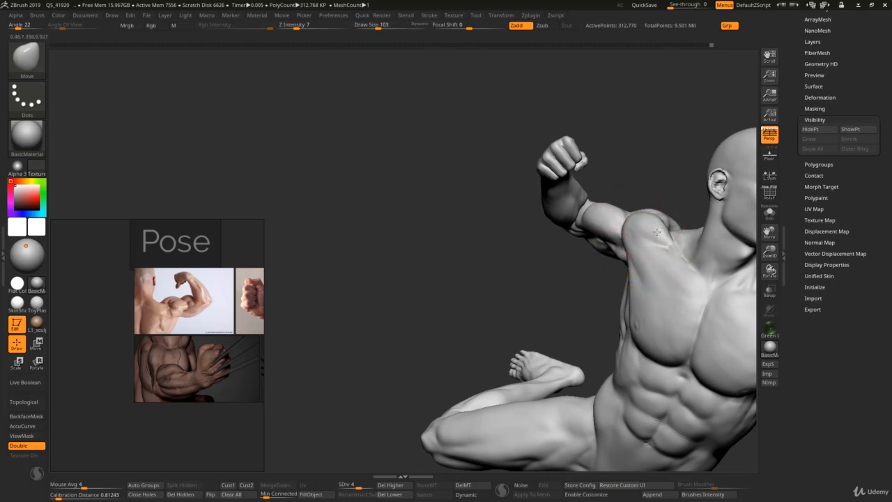
Carve the crease between the raised arm's rear deltoid and the upper back with DamStandard at size 55.
mouse_move(657, 232)
right_mouse_down("ctrl")
mouse_move(628, 255)
mouse_move(685, 95)
mouse_move(597, 179)
mouse_move(617, 179)
mouse_move(567, 189)
mouse_move(614, 186)
right_mouse_up("ctrl")
key("b")
key("d")
key("s")
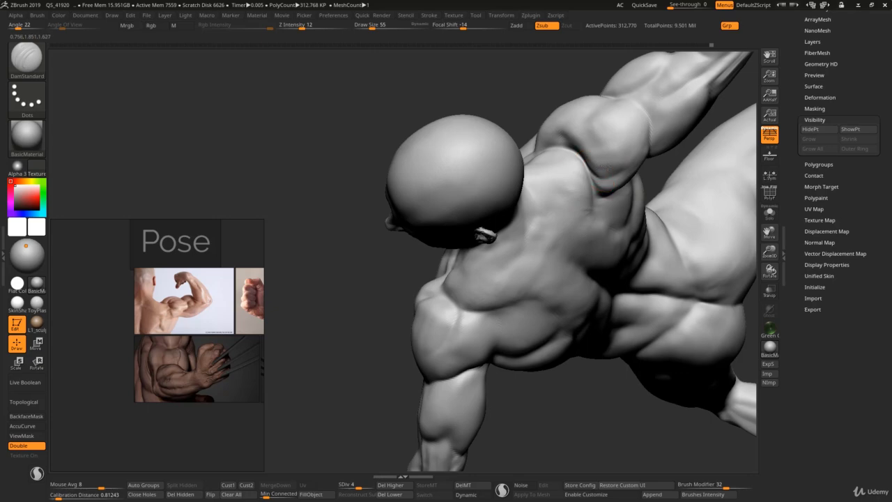
key("s")
Pull the raised arm's rear deltoid toward the shoulder blade with the Move brush.
key("b")
key("m")
key("v")
left_click_drag(617, 155, 575, 159)
Refine the creases around the raised shoulder and armpit with DamStandard at size 76.
key("b")
key("d")
key("s")
mouse_move(575, 160)
right_mouse_down("ctrl")
mouse_move(598, 146)
mouse_move(626, 76)
mouse_move(669, 105)
mouse_move(642, 174)
right_mouse_up("ctrl")
mouse_move(641, 174)
right_mouse_down("ctrl")
mouse_move(628, 195)
mouse_move(607, 177)
mouse_move(628, 197)
right_mouse_up("ctrl")
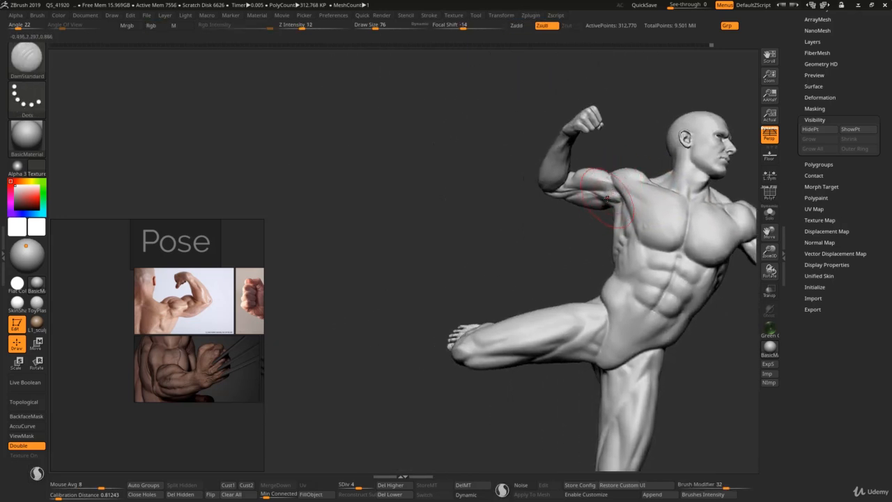
mouse_move(607, 198)
right_mouse_down()
mouse_move(581, 194)
mouse_move(633, 183)
right_mouse_up()
Drop the mesh to subdivision level 1 and mask the whole body except the raised arm and fist.
key("shift+d")
key("shift+d")
key("shift+d")
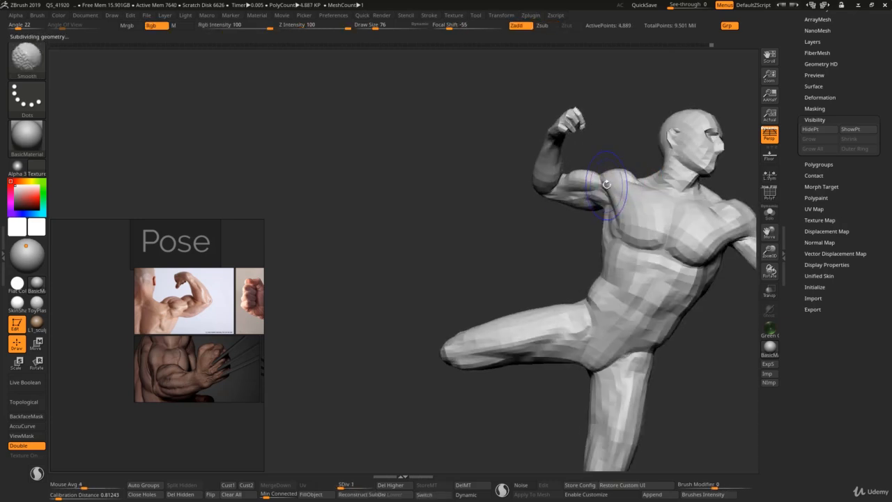
key("w")
left_click(597, 187, "ctrl")
key("q")
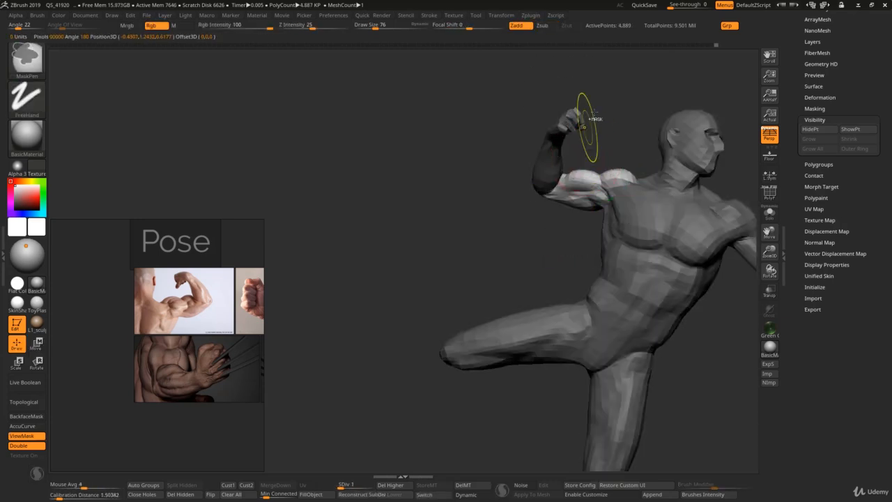
left_click_drag(584, 156, 489, 219, "ctrl")
Reposition and align the Transpose gizmo at the raised arm's shoulder joint.
key("w")
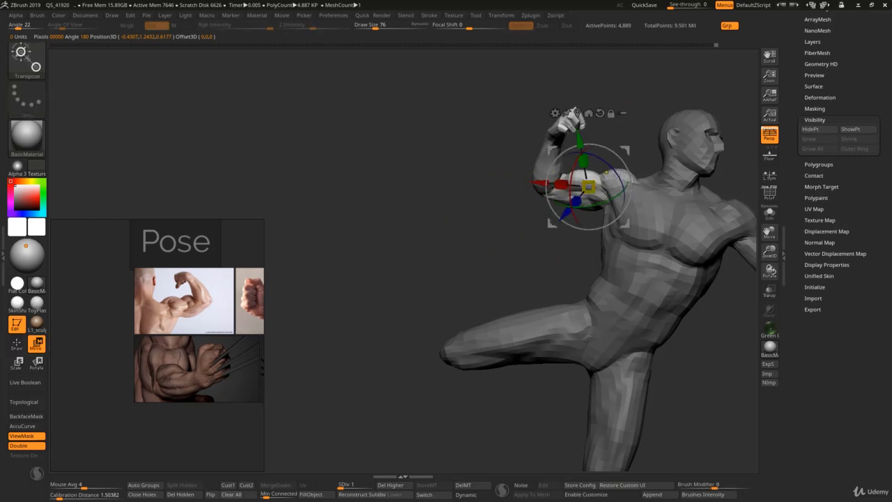
left_click_drag(628, 151, 665, 147, "alt")
right_click_drag(665, 146, 687, 167)
left_click_drag(692, 139, 636, 168, "alt")
mouse_move(390, 348)
right_mouse_down()
mouse_move(558, 359)
mouse_move(561, 282)
mouse_move(655, 211)
mouse_move(639, 259)
right_mouse_up()
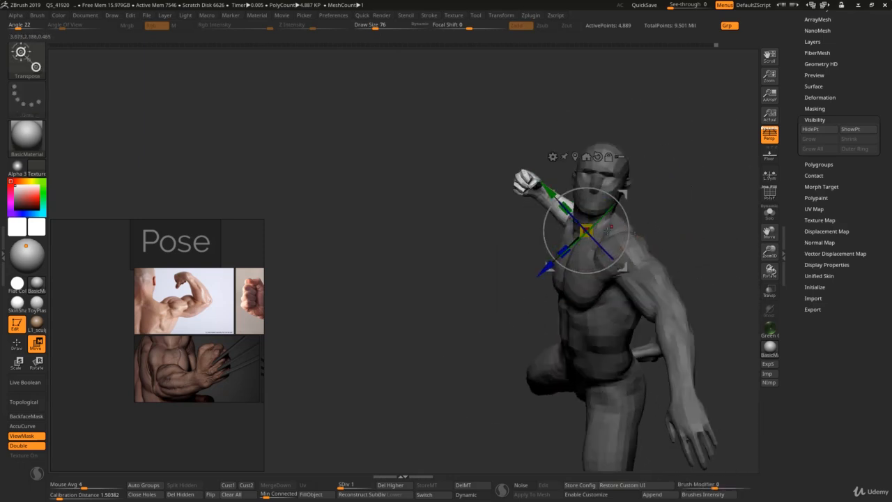
Rotate the raised arm slightly about the shoulder with the gizmo, undoing the first attempt.
left_click_drag(597, 242, 614, 201)
key("ctrl+z")
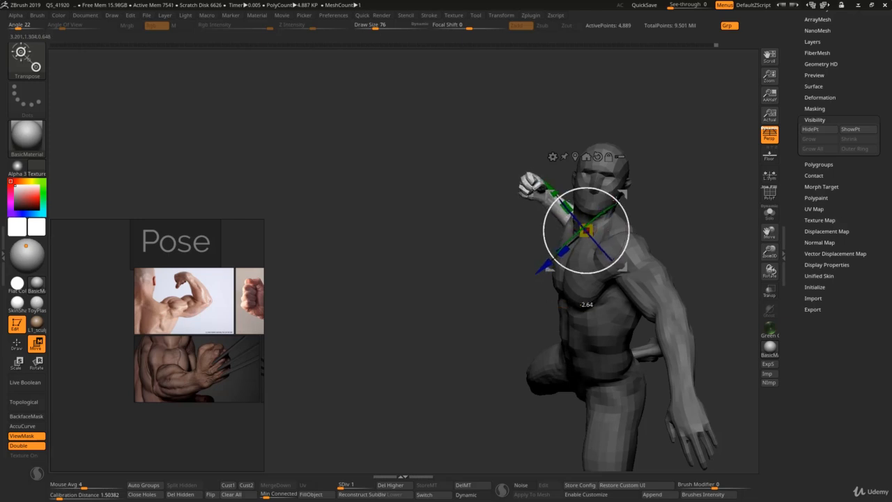
right_click_drag(627, 203, 711, 167)
mouse_move(620, 259)
right_mouse_down()
mouse_move(566, 279)
mouse_move(557, 306)
mouse_move(626, 266)
right_mouse_up()
key("q")
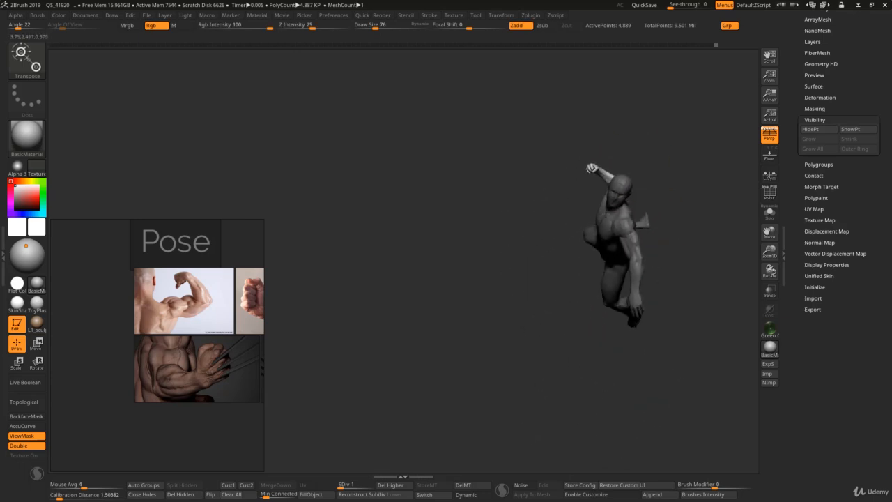
Fine-tune the raised arm's rotation around the gizmo's Y axis, judging the pose from several angles.
key("w")
mouse_move(604, 214)
right_mouse_down("ctrl")
mouse_move(614, 209)
mouse_move(592, 223)
mouse_move(599, 234)
right_mouse_up("ctrl")
key("q")
key("ctrl")
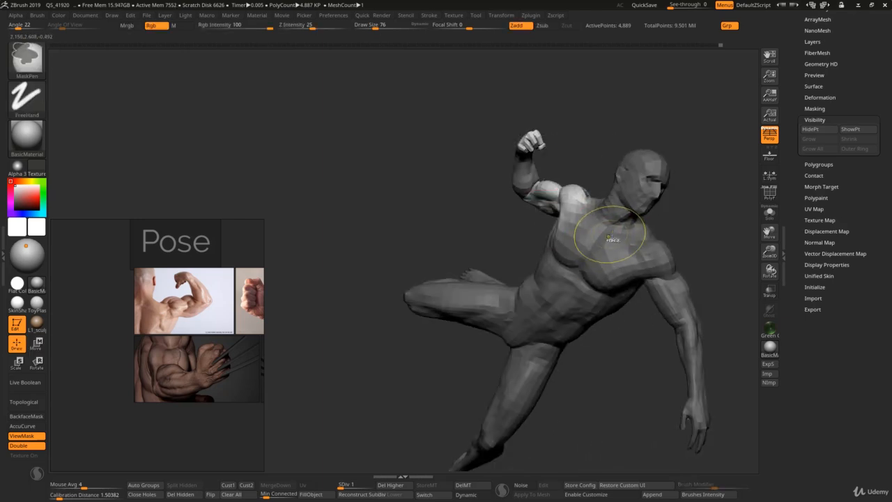
key("w")
right_click_drag(646, 200, 623, 248)
left_click_drag(646, 141, 650, 204, "alt")
right_click_drag(651, 203, 677, 298)
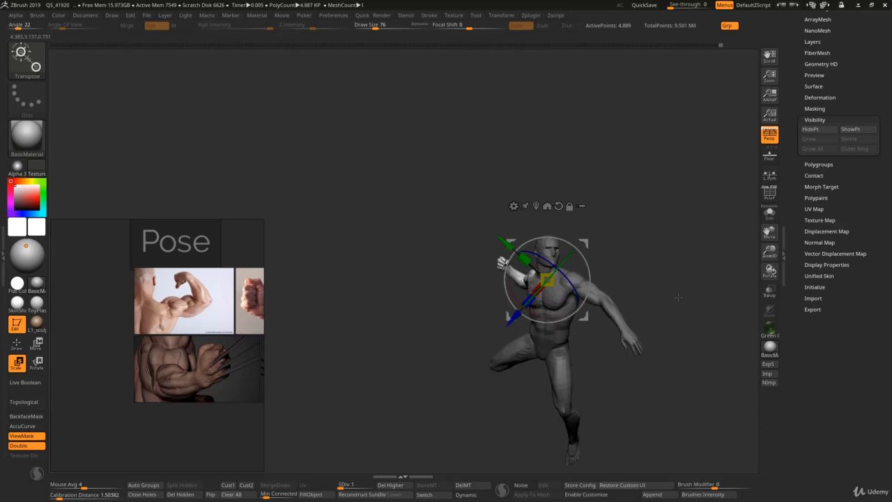
right_click_drag(625, 279, 631, 327, "alt")
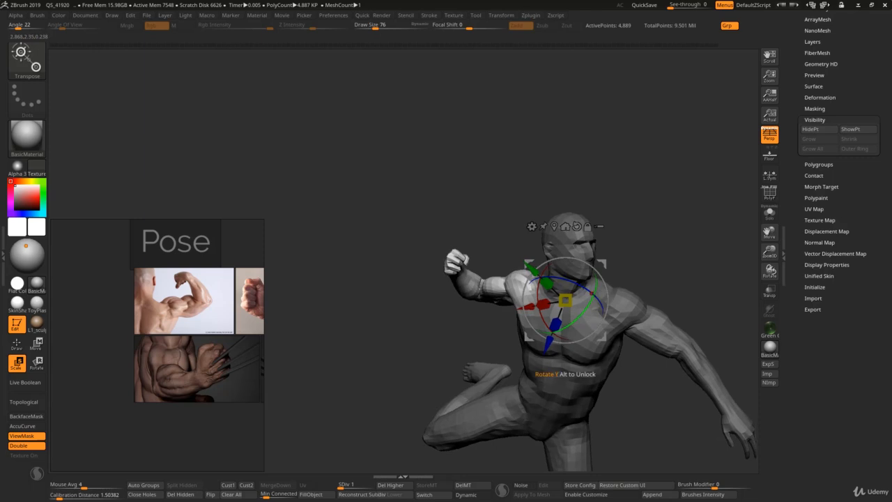
left_click_drag(598, 285, 597, 284)
right_click_drag(635, 296, 596, 300)
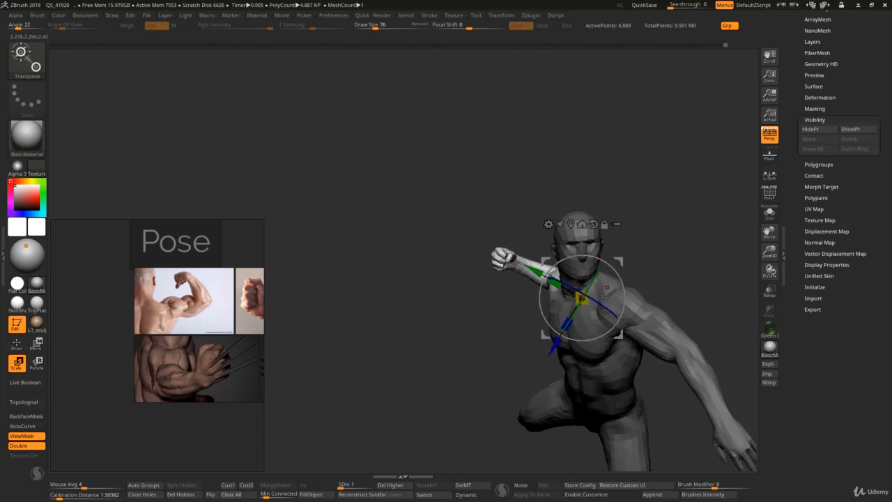
mouse_move(593, 311)
right_mouse_down()
mouse_move(619, 301)
mouse_move(671, 250)
mouse_move(676, 273)
mouse_move(574, 322)
mouse_move(616, 322)
mouse_move(581, 283)
mouse_move(657, 319)
mouse_move(643, 294)
right_mouse_up()
Return to sculpting, raise the mesh to subdivision level 5 and turn off the mask display.
key("q")
right_click_drag(580, 274, 589, 342)
key("d")
right_click_drag(550, 255, 521, 242, "ctrl")
key("d")
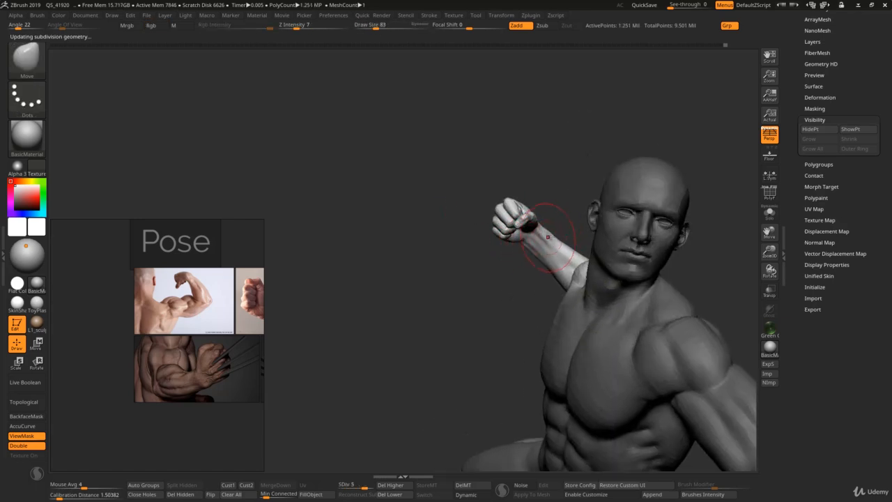
right_click_drag(557, 235, 614, 293, "ctrl")
mouse_move(613, 292)
right_mouse_down()
mouse_move(537, 268)
mouse_move(563, 237)
mouse_move(547, 244)
mouse_move(523, 218)
mouse_move(551, 283)
mouse_move(599, 292)
mouse_move(568, 272)
mouse_move(559, 299)
mouse_move(577, 302)
mouse_move(589, 325)
mouse_move(549, 278)
mouse_move(560, 304)
mouse_move(531, 322)
mouse_move(569, 313)
mouse_move(562, 260)
mouse_move(537, 342)
mouse_move(523, 303)
mouse_move(544, 300)
mouse_move(534, 302)
right_mouse_up()
key("ctrl+h")
Reshape the contour around the raised arm's shoulder with the Move brush and smooth the area.
key("b")
key("d")
key("s")
key("b")
key("m")
key("v")
left_click_drag(537, 288, 539, 289)
mouse_move(545, 293)
left_mouse_down()
mouse_move(536, 287)
mouse_move(549, 267)
left_mouse_up()
key("s")
mouse_move(548, 277)
left_mouse_down()
mouse_move(537, 277)
mouse_move(547, 282)
left_mouse_up()
right_click_drag(547, 281, 503, 276, "ctrl")
right_click_drag(503, 276, 522, 292, "ctrl")
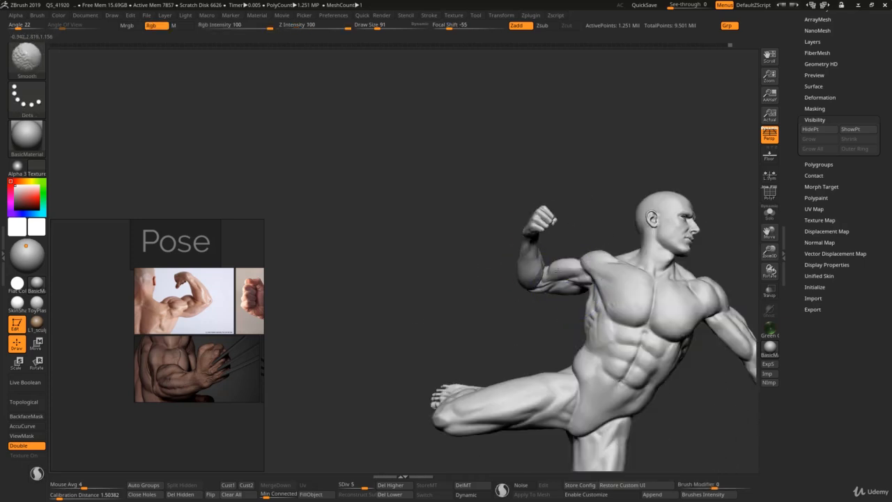
Adjust the transition between the neck and the raised shoulder with the Move brush at sizes from 44 to 83.
mouse_move(631, 295)
right_mouse_down("alt")
mouse_move(617, 259)
mouse_move(572, 234)
mouse_move(609, 219)
mouse_move(611, 246)
mouse_move(597, 238)
mouse_move(610, 245)
right_mouse_up("alt")
key("s")
left_click_drag(610, 244, 614, 245)
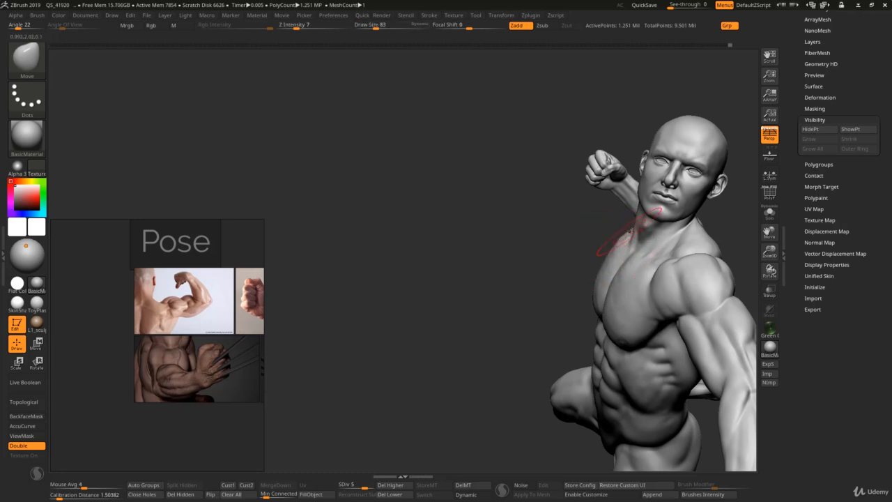
key("s")
left_click_drag(650, 242, 646, 242)
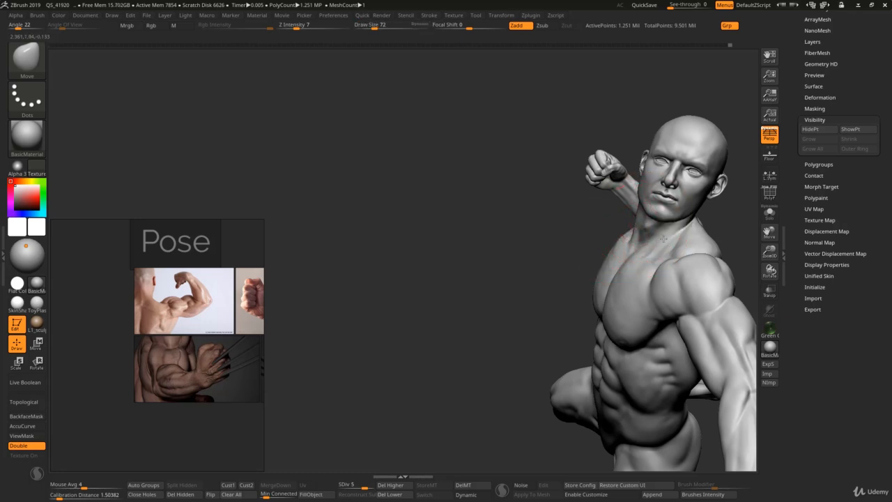
right_click_drag(634, 244, 619, 258)
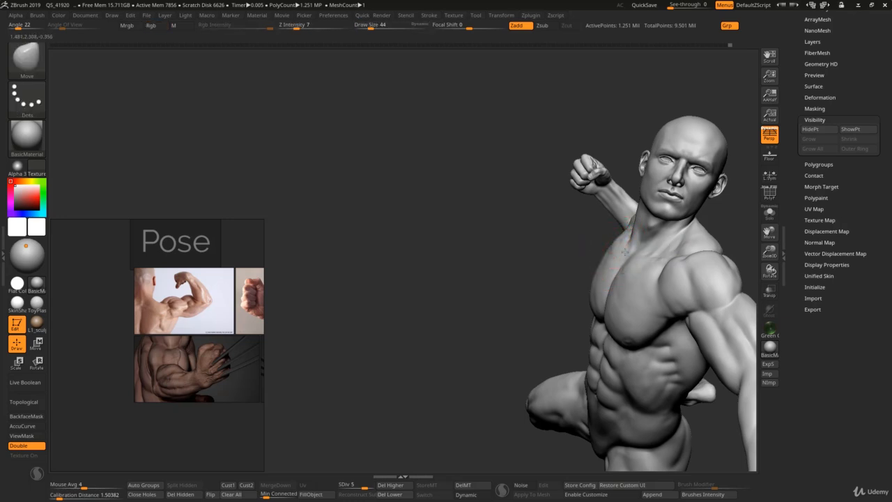
right_click_drag(613, 242, 602, 248)
key("s")
left_click_drag(613, 244, 619, 243)
key("s")
right_click_drag(618, 244, 597, 267)
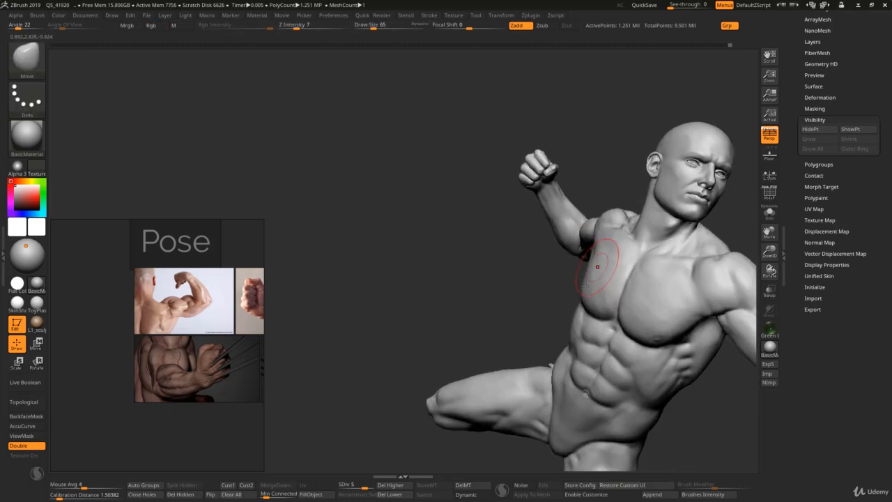
Reshape the outer edge of the chest beside the raised arm with the Move brush at sizes 59 and 72.
key("s")
left_click_drag(583, 287, 583, 289)
key("s")
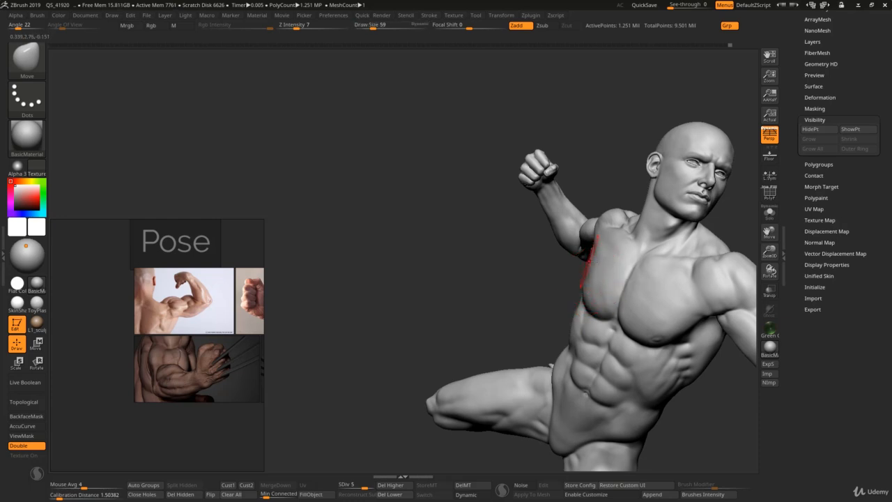
left_click_drag(598, 270, 587, 286)
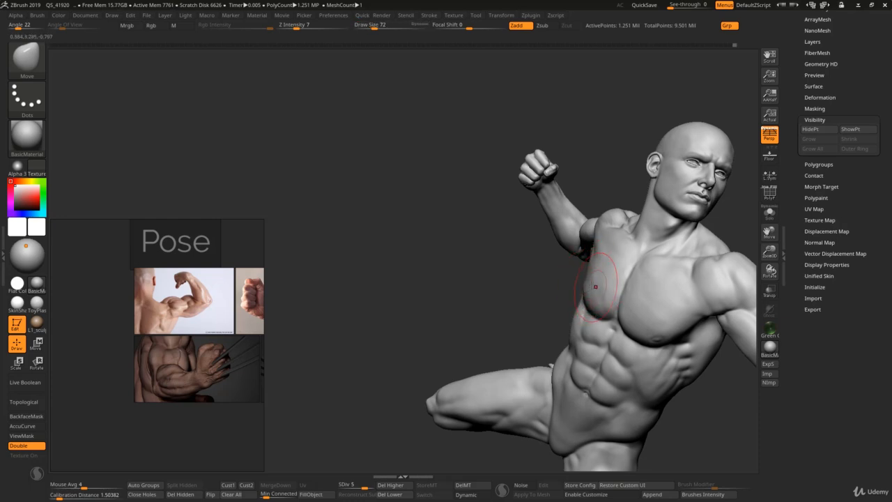
mouse_move(595, 285)
right_mouse_down()
mouse_move(617, 276)
mouse_move(594, 259)
right_mouse_up()
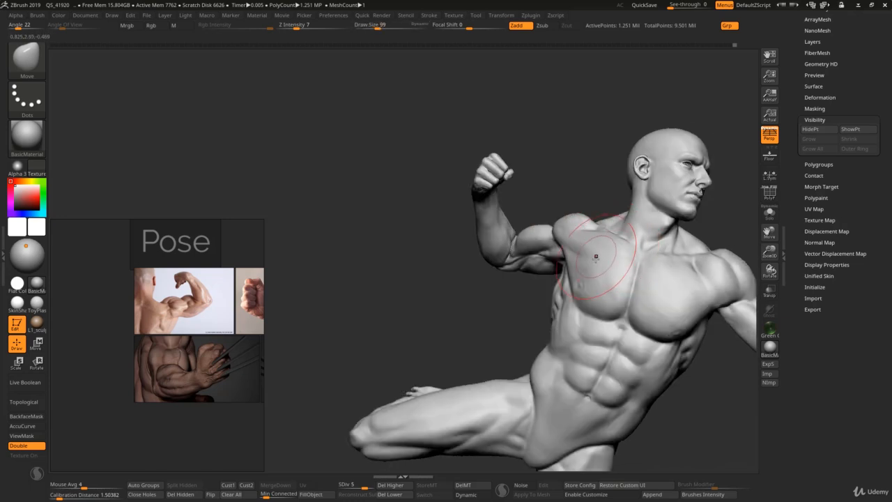
Drop to subdivision level 4, build up the side of the torso below the raised armpit with ClayBuildup and smooth it.
mouse_move(555, 284)
right_mouse_down()
mouse_move(553, 275)
mouse_move(565, 273)
mouse_move(721, 467)
mouse_move(711, 480)
right_mouse_up()
key("shift+d")
key("b")
key("c")
key("b")
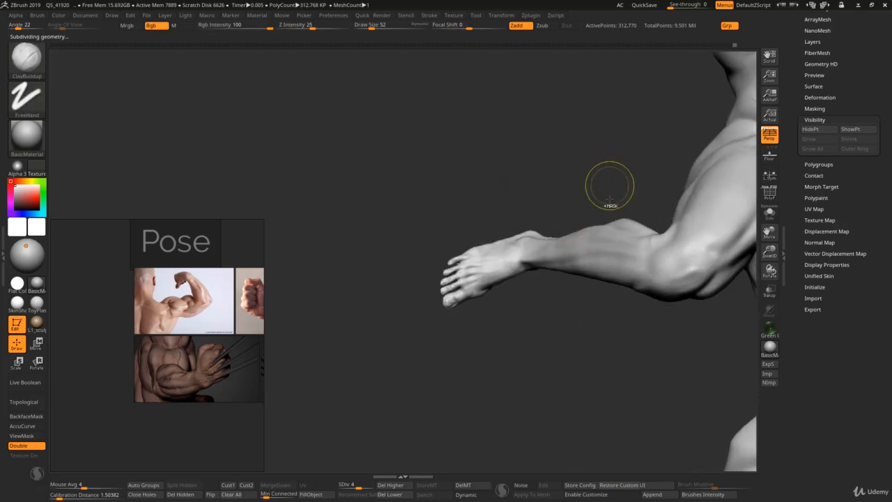
mouse_move(609, 186)
right_mouse_down()
mouse_move(544, 261)
mouse_move(558, 261)
mouse_move(556, 275)
mouse_move(554, 258)
right_mouse_up()
key("bracketleft")
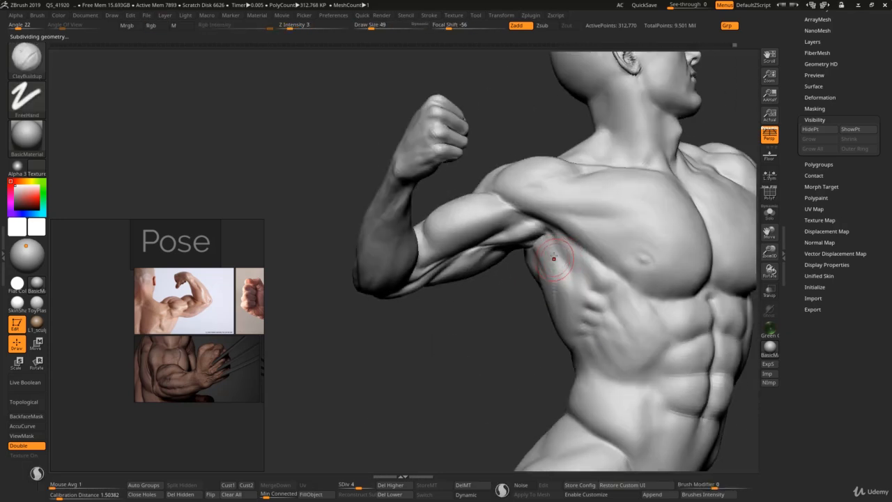
key("shift")
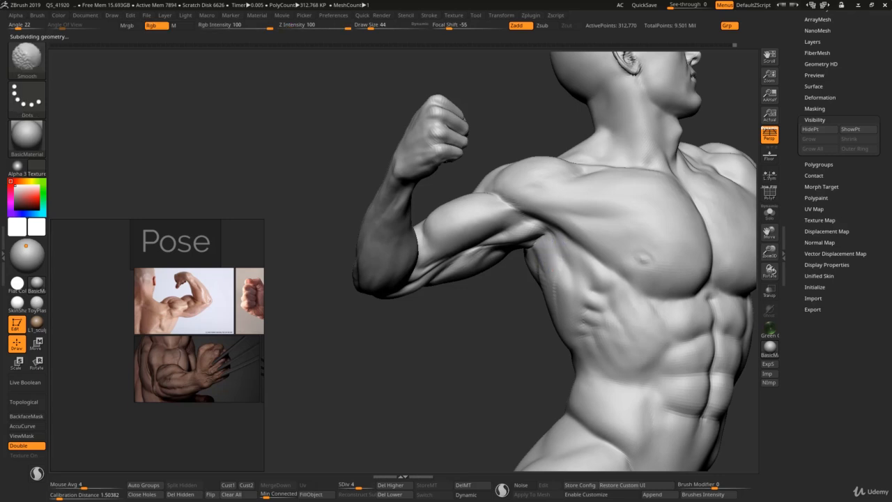
Carve the crease between the raised upper arm and the armpit with DamStandard.
right_click_drag(537, 278, 533, 236)
key("bracketright")
key("b")
key("d")
key("s")
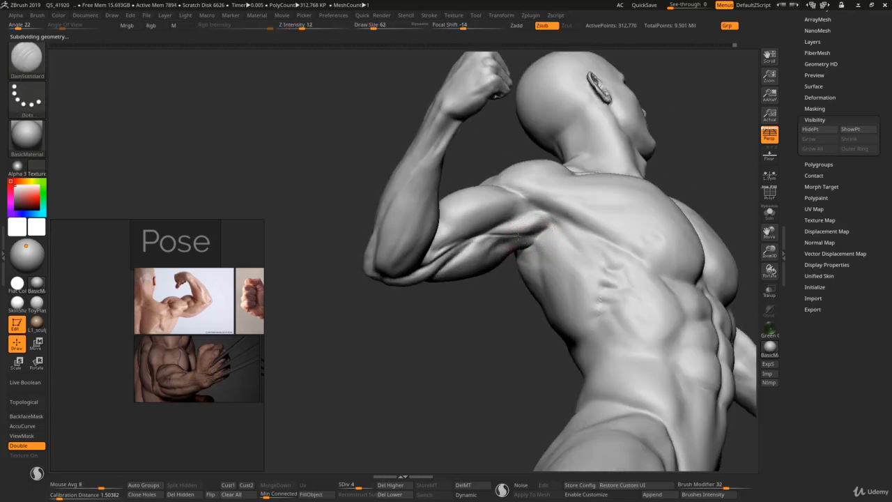
right_click_drag(516, 235, 533, 225)
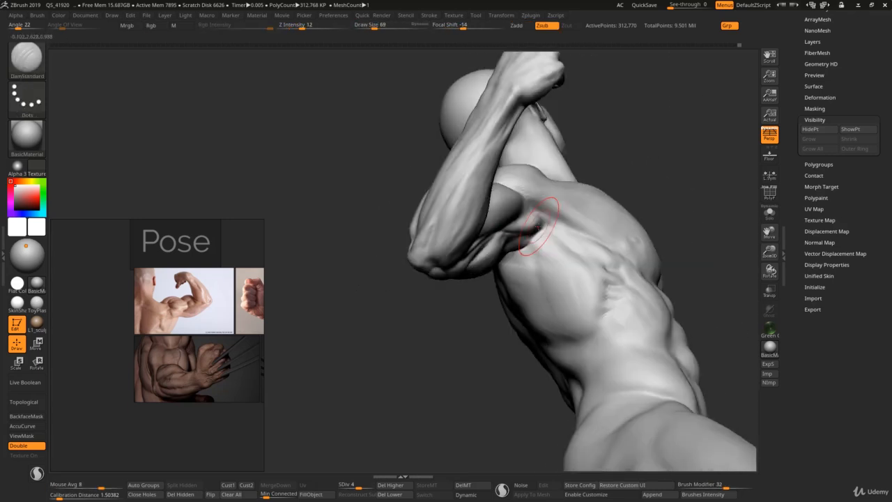
Shift the armpit folds under the raised arm with the Move brush and smooth the transition.
key("b")
key("m")
key("v")
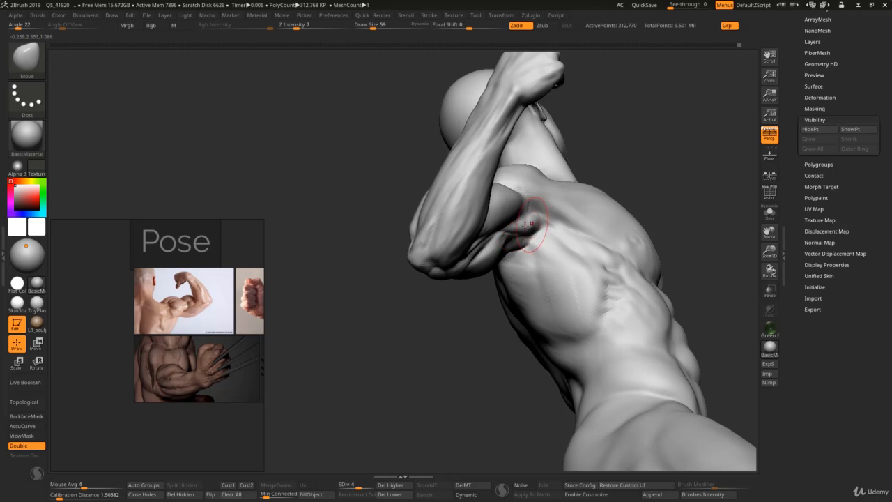
mouse_move(523, 228)
right_mouse_down("ctrl")
mouse_move(515, 203)
mouse_move(536, 292)
mouse_move(567, 246)
mouse_move(508, 272)
right_mouse_up("ctrl")
right_click_drag(597, 239, 597, 247, "ctrl")
key("s")
key("s")
left_click_drag(598, 252, 604, 253)
key("shift")
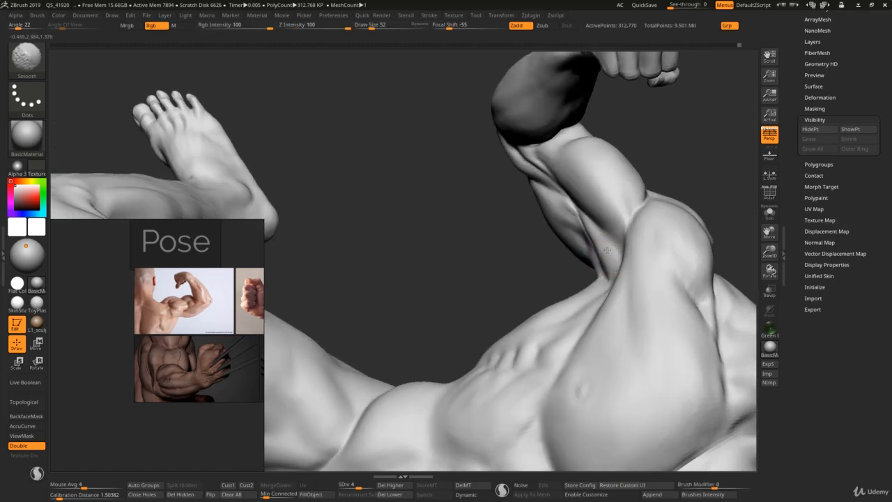
Sharpen the creases on the underside of the raised upper arm and armpit with DamStandard at sizes 52 and 55.
key("b")
key("d")
key("s")
right_click_drag(610, 250, 597, 263)
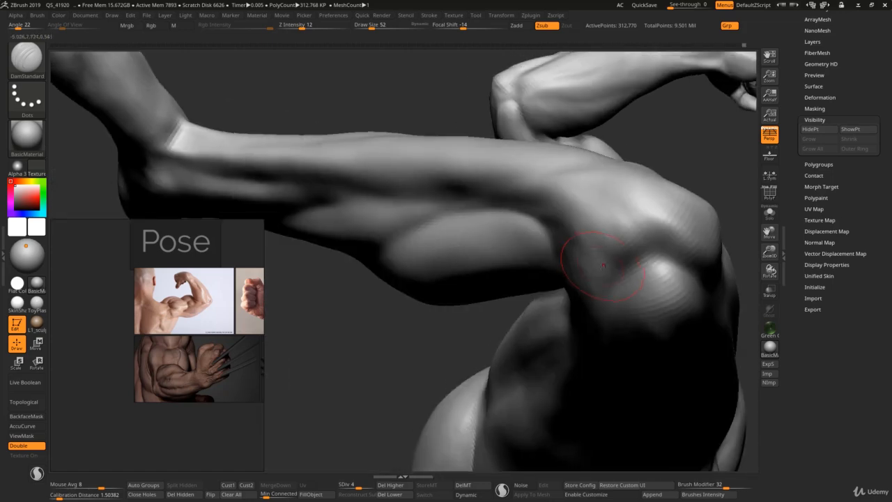
right_click_drag(603, 146, 598, 219)
key("s")
left_click(593, 254)
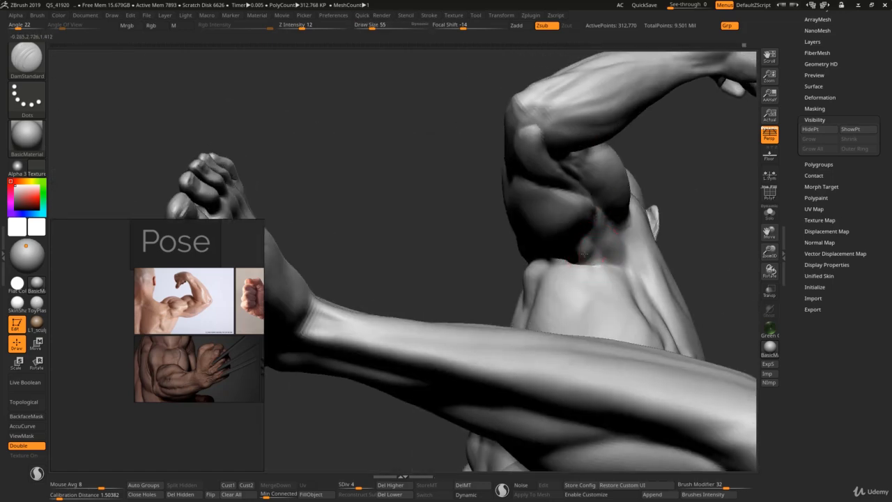
mouse_move(591, 254)
right_mouse_down("ctrl")
mouse_move(587, 230)
mouse_move(597, 209)
mouse_move(590, 269)
mouse_move(566, 279)
right_mouse_up("ctrl")
key("s")
left_click(553, 288)
Adjust the back of the raised shoulder where it meets the shoulder blade with the Move brush.
key("b")
key("m")
key("v")
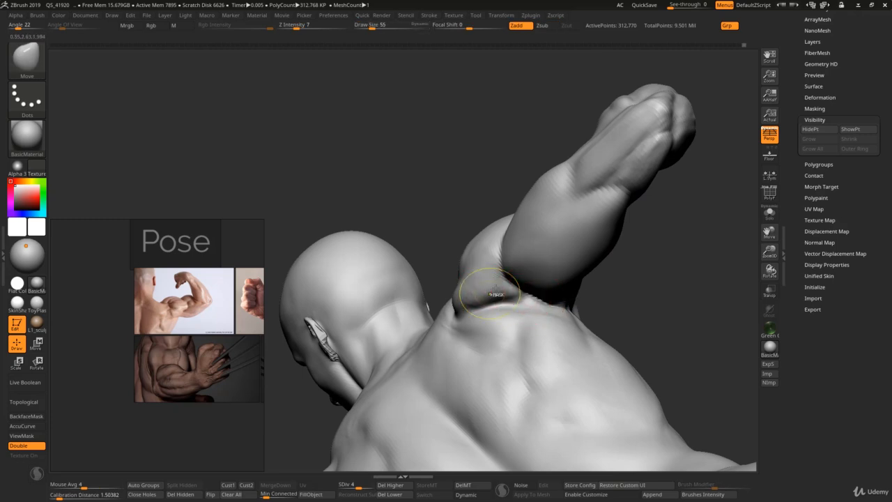
mouse_move(493, 295)
right_mouse_down("ctrl")
mouse_move(488, 195)
mouse_move(502, 269)
mouse_move(537, 279)
mouse_move(552, 263)
mouse_move(533, 265)
right_mouse_up("ctrl")
key("s")
left_click(544, 273)
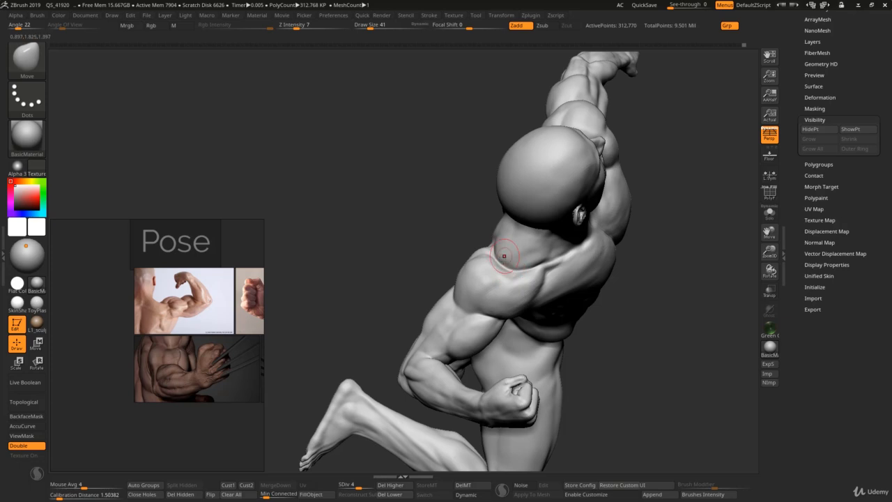
Nudge the trapezius line at the base of the neck with the Move brush at size 41.
key("s")
left_click(509, 242)
left_click_drag(511, 248, 513, 264)
key("[")
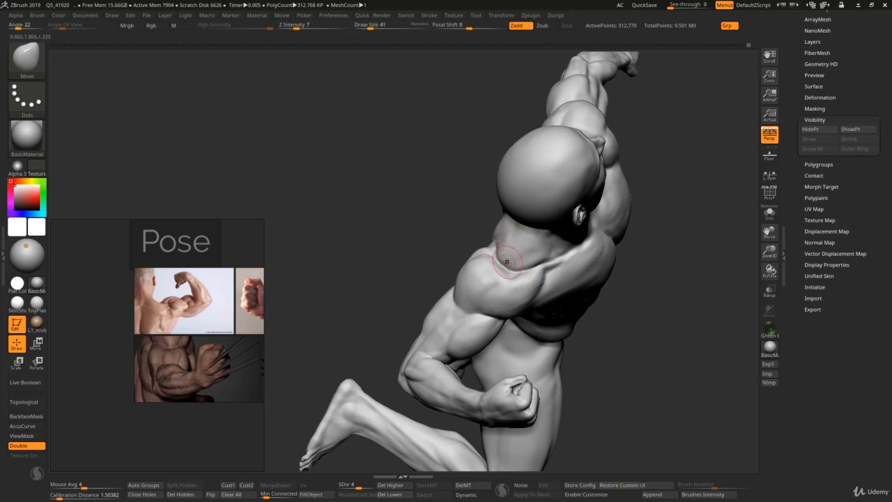
key("]")
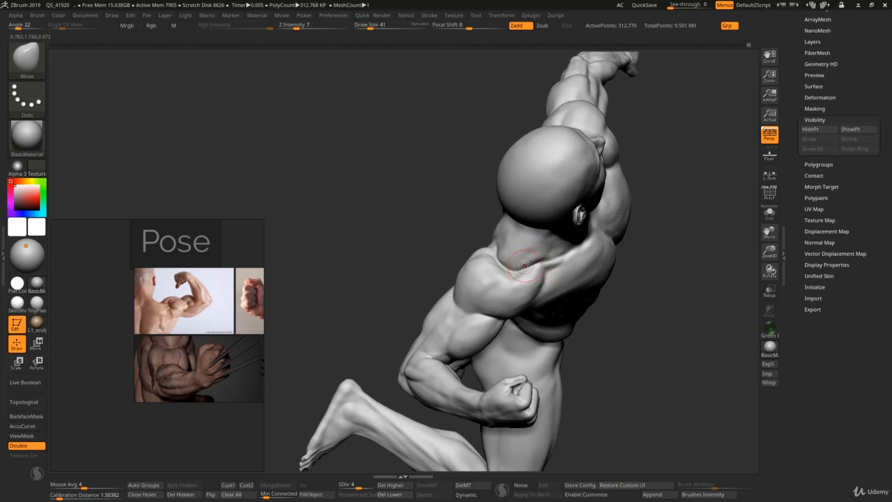
Build up muscle volume on the side of the neck above the raised shoulder with ClayBuildup.
mouse_move(531, 271)
right_mouse_down("ctrl")
mouse_move(506, 195)
mouse_move(543, 181)
mouse_move(559, 299)
mouse_move(550, 307)
right_mouse_up("ctrl")
left_click_drag(544, 306, 549, 290)
right_click_drag(549, 290, 560, 297)
key("s")
left_click_drag(555, 298, 527, 313)
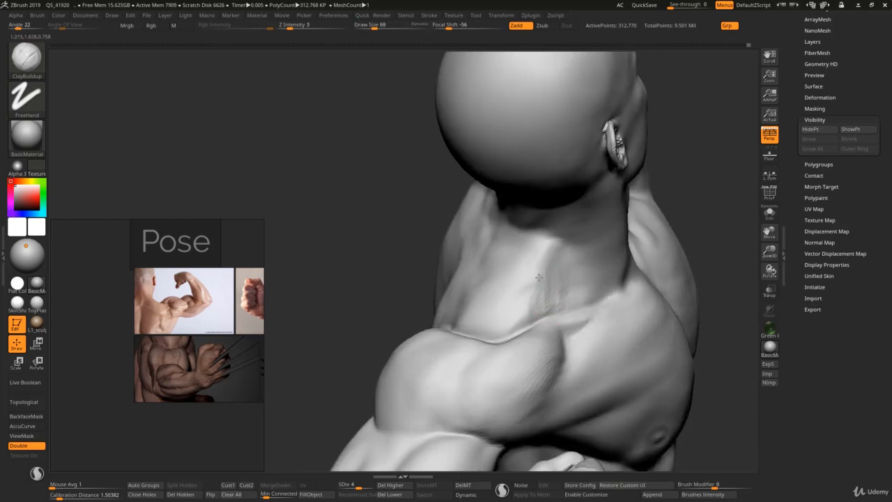
left_click_drag(524, 250, 528, 277)
right_click_drag(522, 262, 551, 260)
Carve lines between the neck and trapezius muscles with DamStandard at size 69.
key("b")
key("d")
key("s")
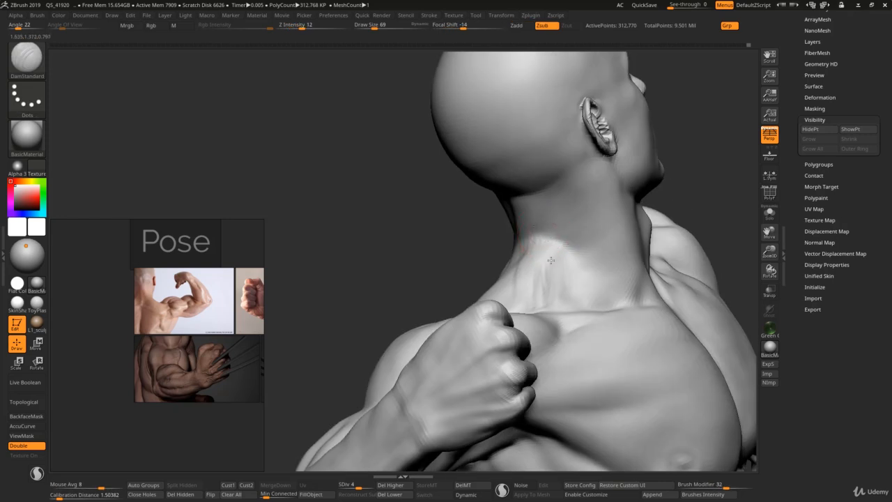
left_click_drag(551, 241, 550, 266)
mouse_move(548, 244)
right_mouse_down()
mouse_move(537, 249)
mouse_move(558, 223)
right_mouse_up()
right_click_drag(614, 265, 594, 249)
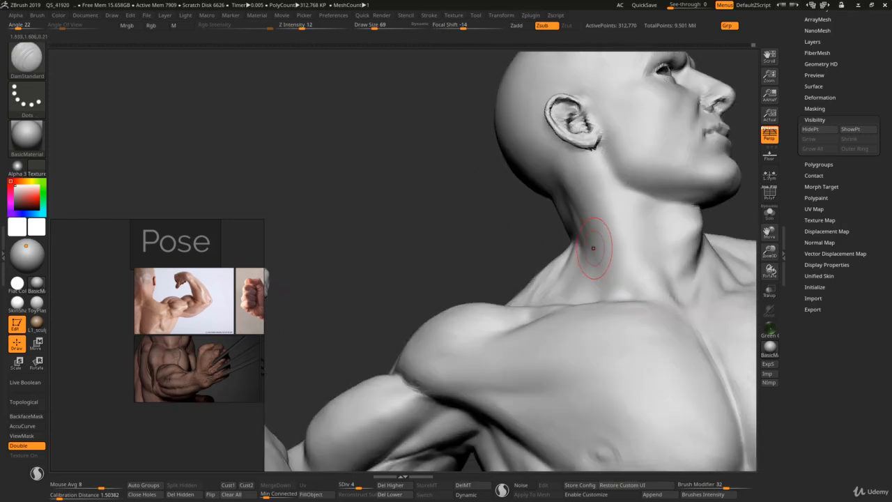
Define the long neck muscle running from below the ear to the collarbone with DamStandard strokes.
key("s")
left_click_drag(593, 249, 599, 248)
mouse_move(581, 216)
left_mouse_down()
mouse_move(638, 287)
mouse_move(644, 310)
left_mouse_up()
left_click_drag(595, 199, 638, 307)
mouse_move(617, 247)
right_mouse_down("ctrl")
mouse_move(591, 222)
mouse_move(583, 179)
mouse_move(607, 207)
right_mouse_up("ctrl")
key("s")
mouse_move(612, 205)
left_mouse_down()
mouse_move(599, 200)
mouse_move(629, 233)
left_mouse_up()
key("s")
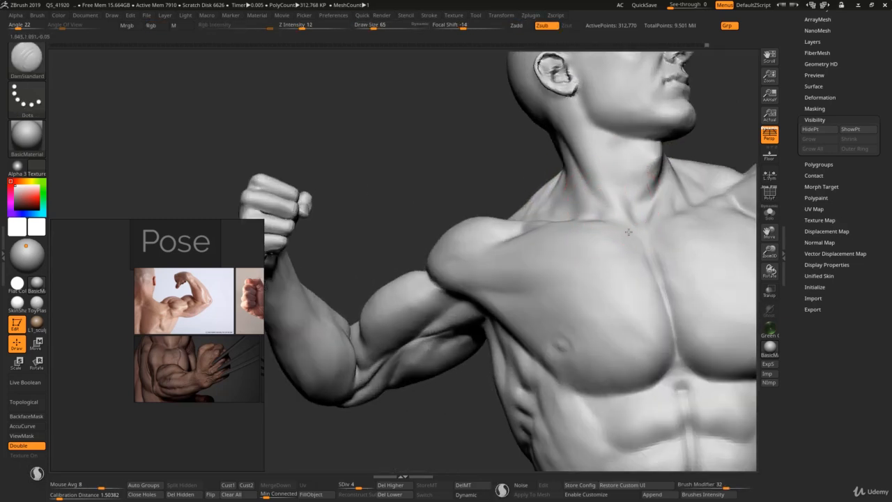
Deepen the hollow between the neck muscle and trapezius with larger DamStandard strokes at size 126.
right_click_drag(600, 203, 596, 193)
key("s")
left_click_drag(596, 193, 613, 194)
key("s")
mouse_move(538, 156)
left_mouse_down()
mouse_move(550, 155)
mouse_move(580, 213)
left_mouse_up()
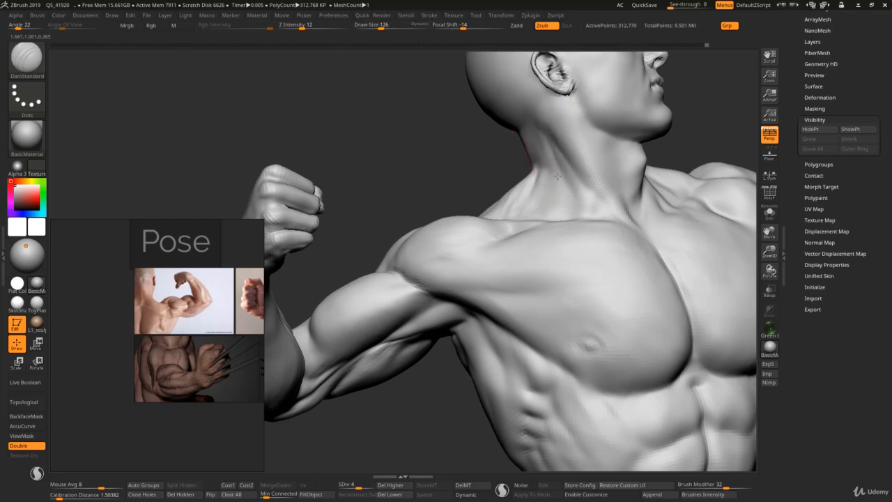
mouse_move(561, 181)
right_mouse_down("ctrl")
mouse_move(572, 163)
mouse_move(572, 197)
right_mouse_up("ctrl")
key("s")
mouse_move(572, 197)
left_mouse_down()
mouse_move(557, 197)
mouse_move(566, 216)
left_mouse_up()
key("s")
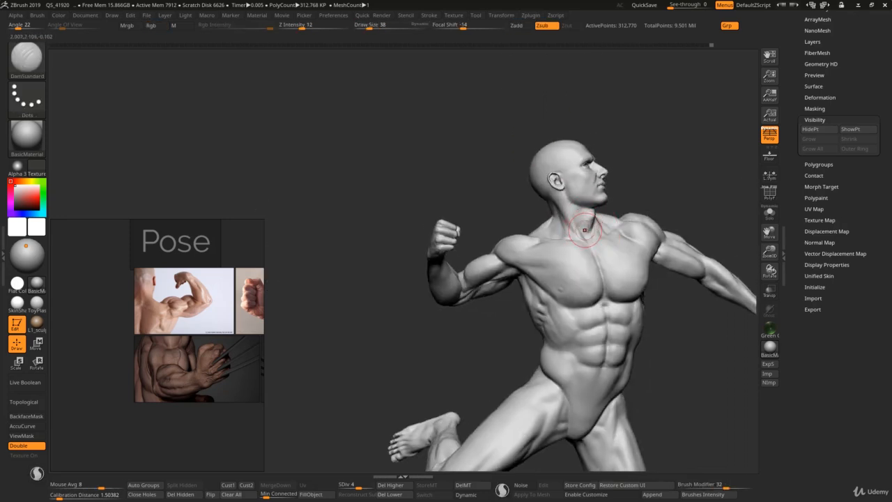
Refine the silhouette of the throat and neck with the Move brush at sizes from 44 to 76.
right_click_drag(594, 227, 613, 222)
key("s")
left_click_drag(584, 219, 591, 219)
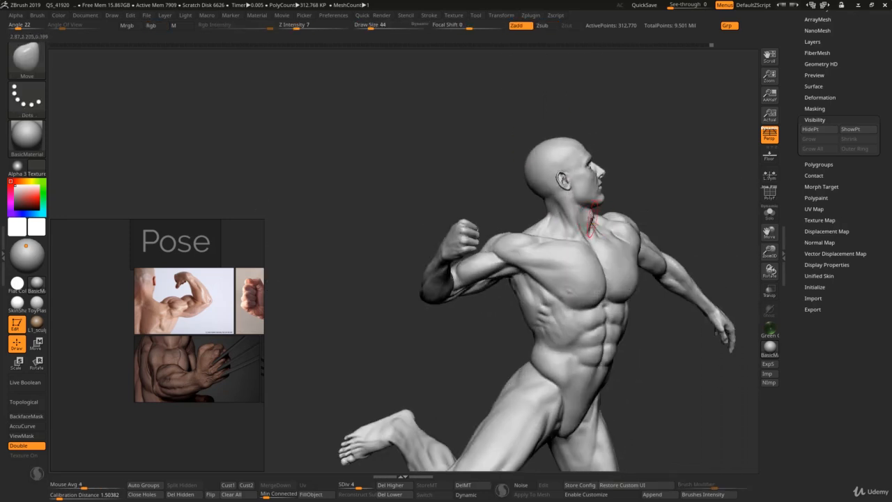
right_click_drag(581, 224, 573, 215)
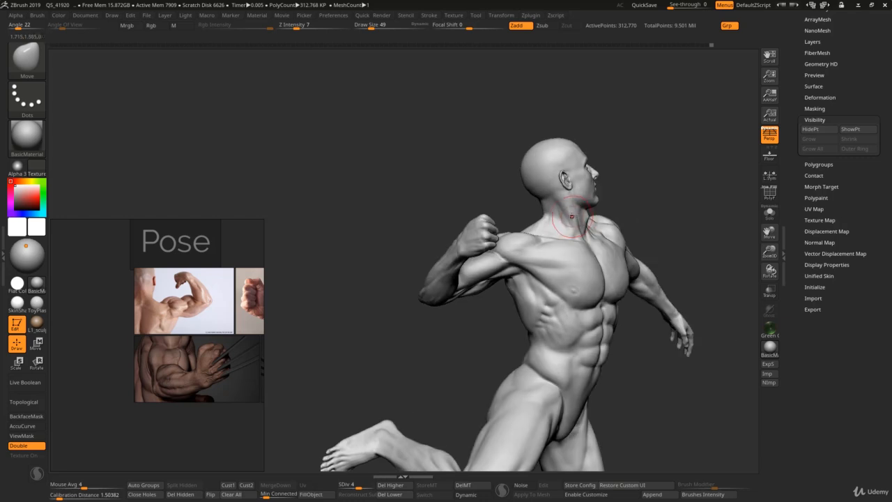
key("s")
left_click_drag(574, 215, 584, 214)
right_click_drag(583, 215, 540, 199)
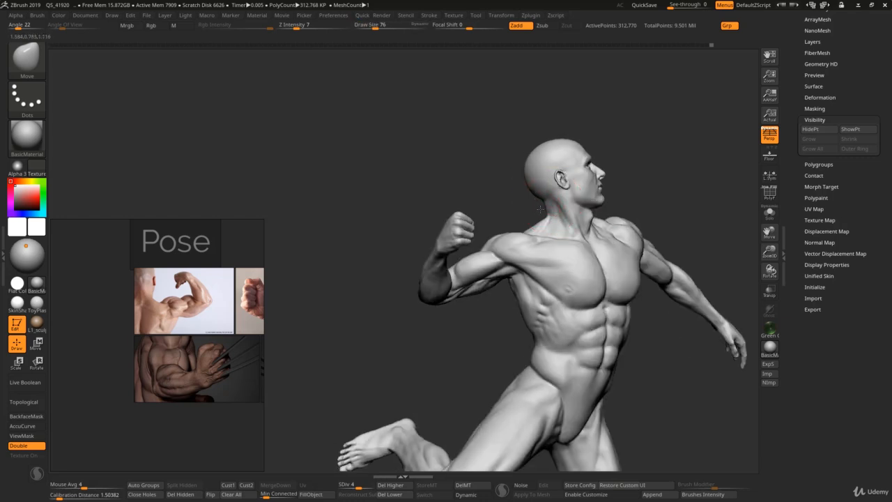
Adjust the contours of the neck and trapezius from the back and front with the Move brush at sizes from 52 to 65.
key("s")
left_click_drag(540, 209, 527, 209)
mouse_move(545, 216)
right_mouse_down()
mouse_move(600, 199)
mouse_move(559, 220)
right_mouse_up()
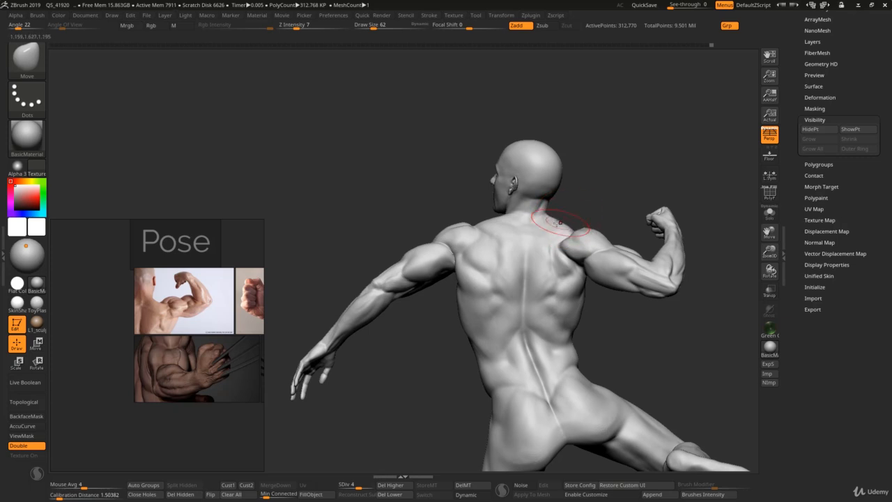
mouse_move(559, 223)
right_mouse_down()
mouse_move(539, 213)
mouse_move(562, 214)
right_mouse_up()
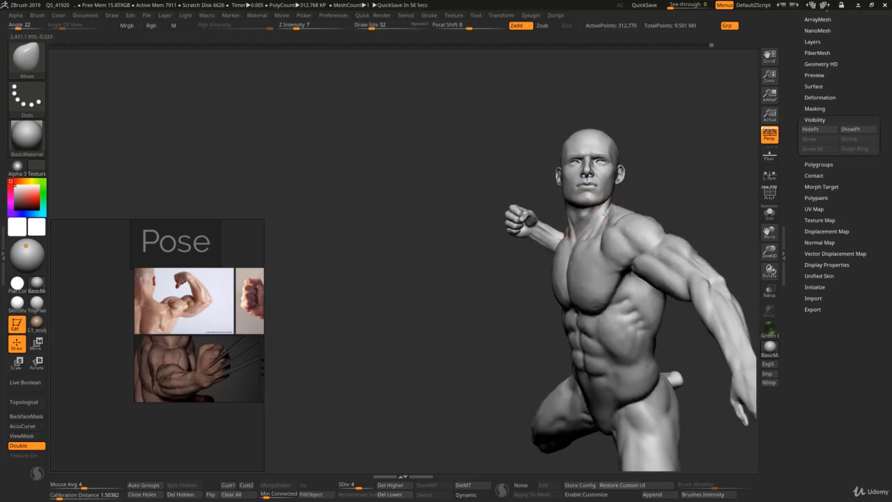
mouse_move(605, 213)
right_mouse_down()
mouse_move(570, 222)
mouse_move(549, 133)
right_mouse_up()
mouse_move(549, 132)
right_mouse_down()
mouse_move(523, 174)
mouse_move(580, 221)
mouse_move(583, 282)
right_mouse_up()
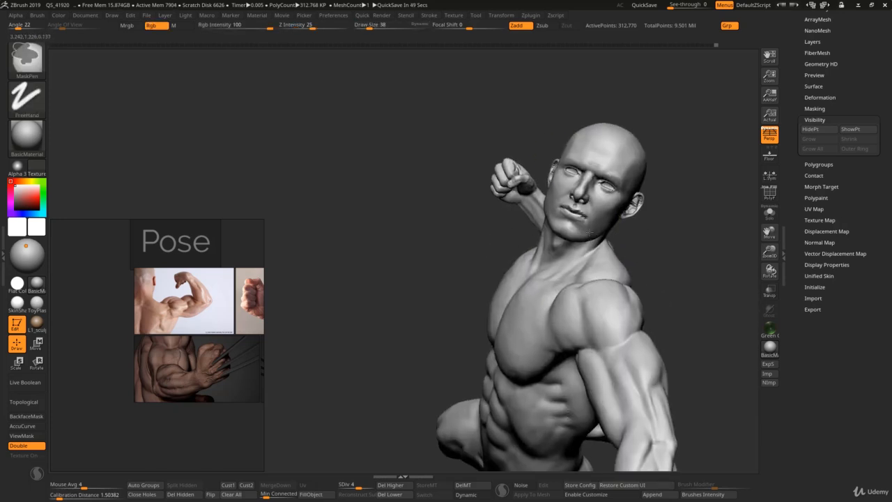
key("[")
key("bracketright")
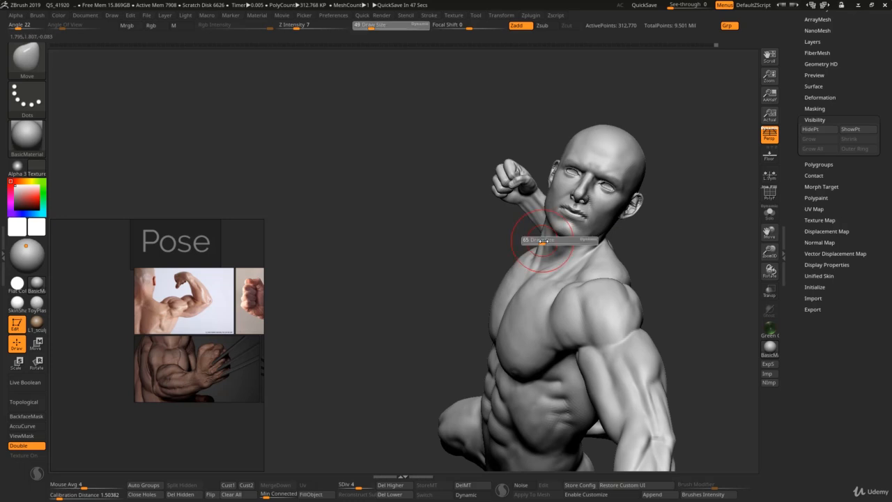
mouse_move(537, 230)
right_mouse_down()
mouse_move(570, 233)
mouse_move(528, 230)
mouse_move(551, 233)
mouse_move(542, 222)
mouse_move(516, 238)
right_mouse_up()
key("bracketright")
Build up the trapezius at the base of the neck with ClayBuildup at size 31 and smooth the strokes.
key("b")
key("c")
key("b")
key("s")
left_click_drag(518, 223, 506, 220)
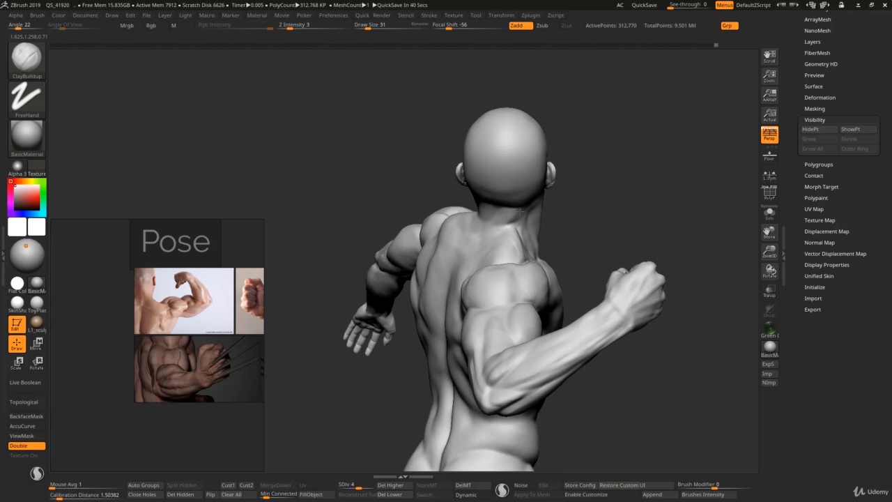
key("shift")
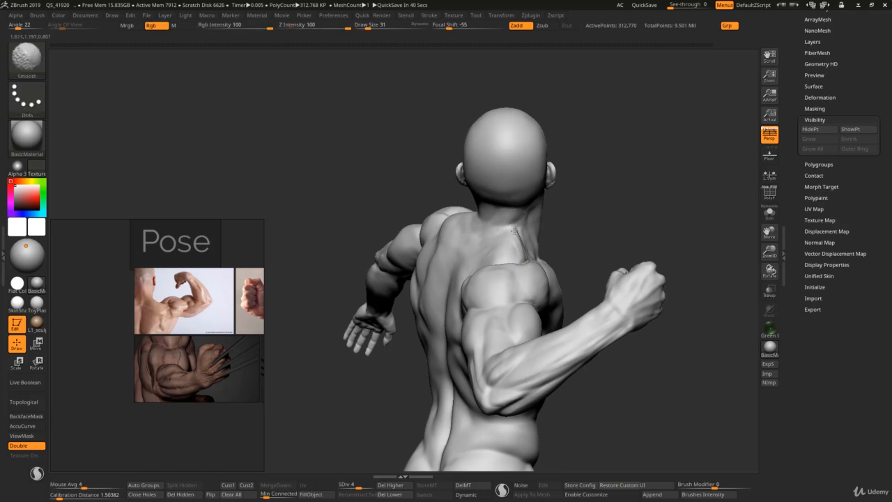
Carve the muscle separation on the side of the neck below the ear with DamStandard at size 55.
right_click_drag(523, 242, 511, 149, "ctrl")
mouse_move(511, 149)
right_mouse_down()
mouse_move(516, 210)
mouse_move(567, 276)
right_mouse_up()
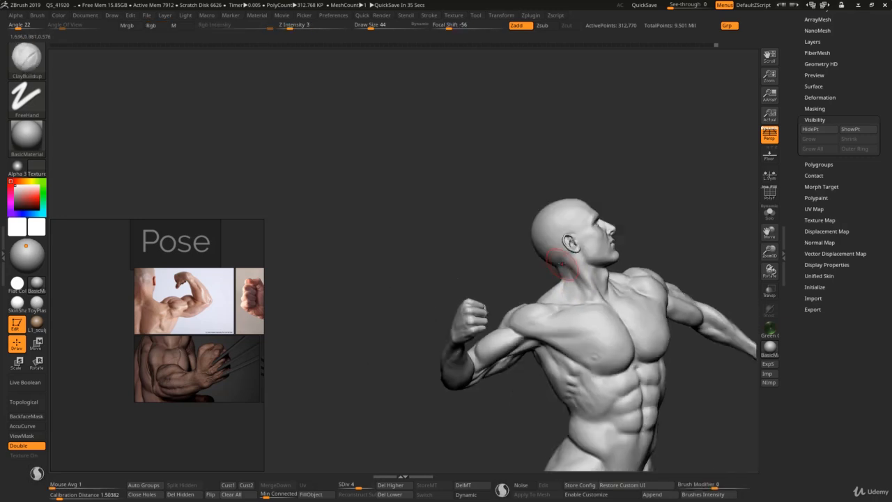
key("b")
key("d")
key("s")
key("s")
left_click_drag(568, 275, 576, 276)
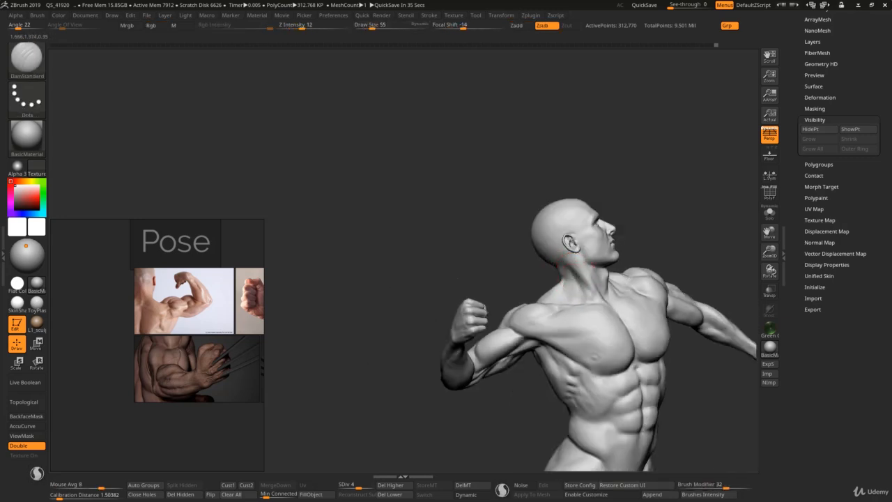
Build up the muscle at the back of the neck beneath the skull with ClayBuildup at size 83.
mouse_move(575, 276)
right_mouse_down("ctrl")
mouse_move(566, 230)
mouse_move(586, 311)
mouse_move(631, 315)
mouse_move(561, 304)
right_mouse_up("ctrl")
key("b")
key("c")
key("b")
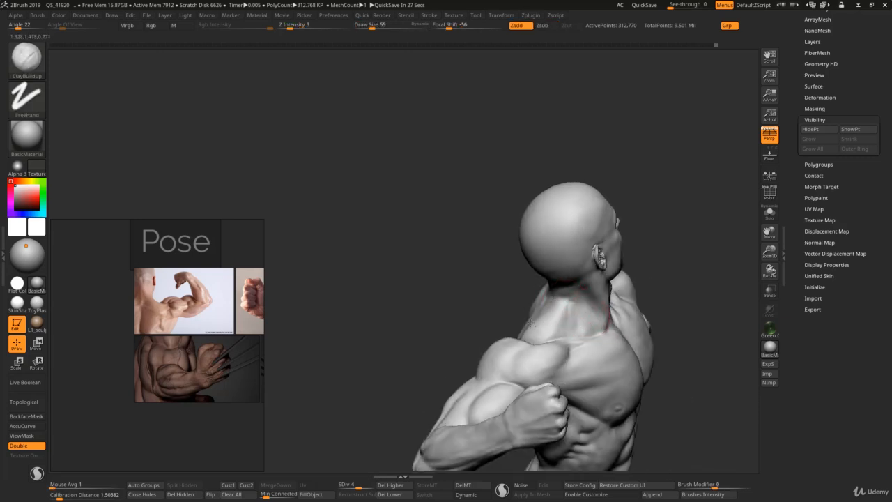
mouse_move(564, 323)
right_mouse_down()
mouse_move(577, 311)
mouse_move(562, 302)
mouse_move(582, 240)
mouse_move(590, 315)
right_mouse_up()
key("s")
left_click_drag(581, 319, 587, 320)
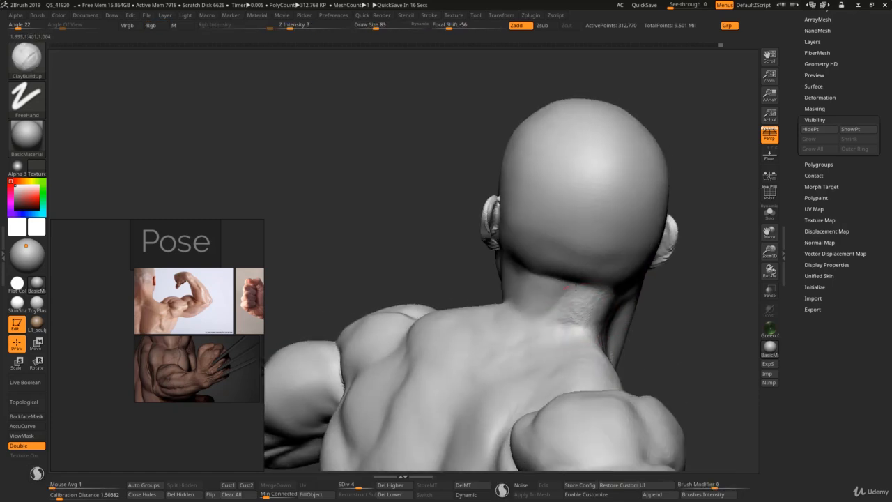
Refine the long neck muscle below the ear with ClayBuildup at size 65 and smooth it toward the collarbone.
mouse_move(582, 318)
right_mouse_down("ctrl")
mouse_move(552, 293)
mouse_move(590, 332)
mouse_move(611, 330)
mouse_move(612, 351)
mouse_move(601, 339)
right_mouse_up("ctrl")
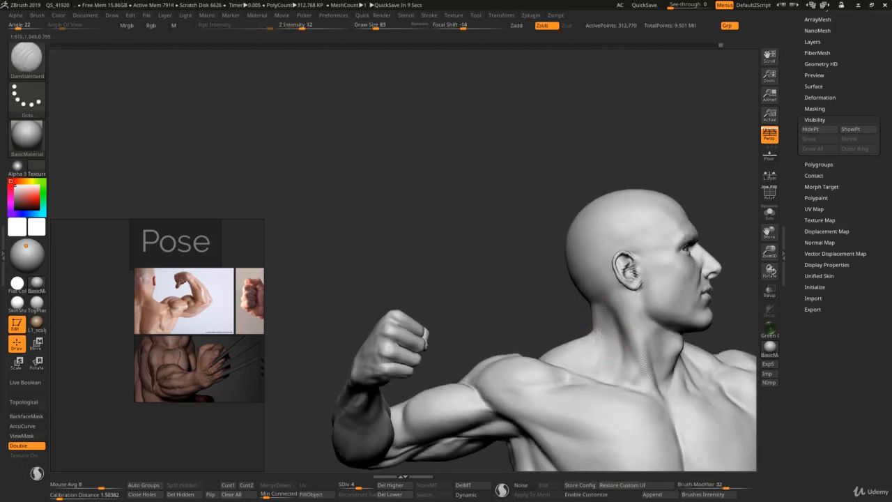
key("b")
key("c")
key("b")
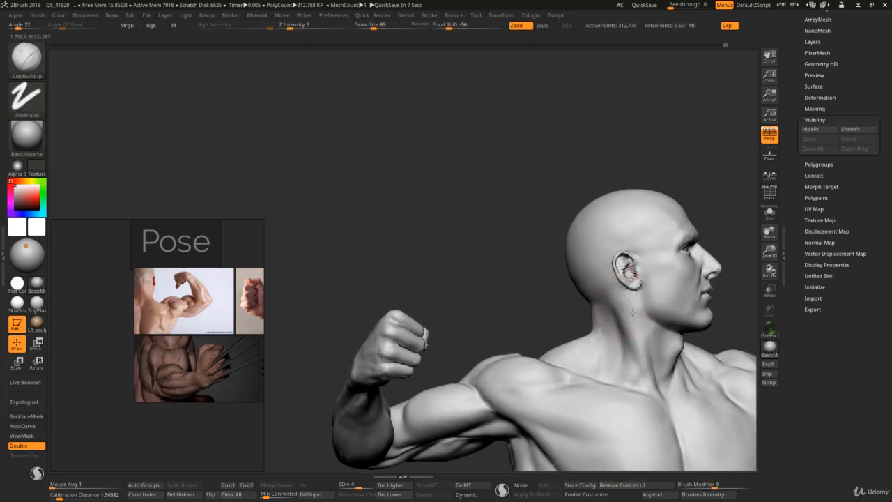
left_click_drag(646, 321, 655, 353, "shift")
Start defining the torso below the raised shoulder with DamStandard at size 88.
mouse_move(655, 353)
right_mouse_down()
mouse_move(627, 343)
mouse_move(597, 269)
mouse_move(594, 283)
mouse_move(570, 291)
right_mouse_up()
key("b")
key("d")
key("s")
key("s")
left_click(570, 291)
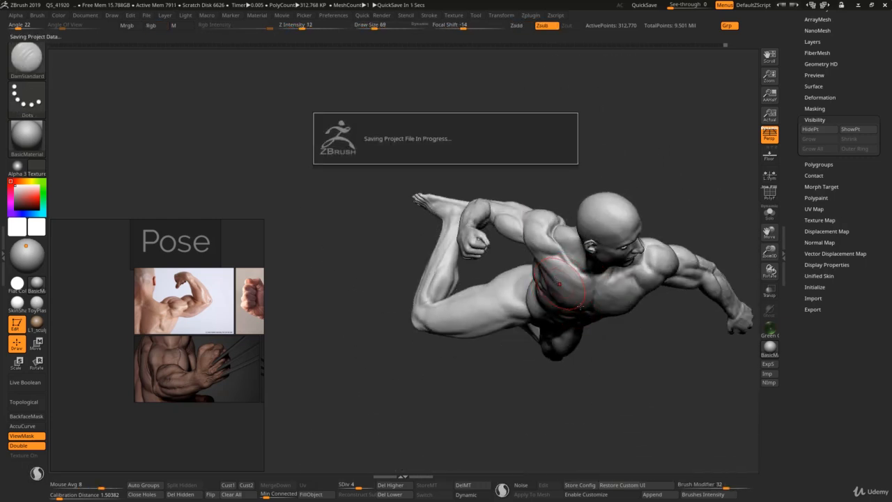